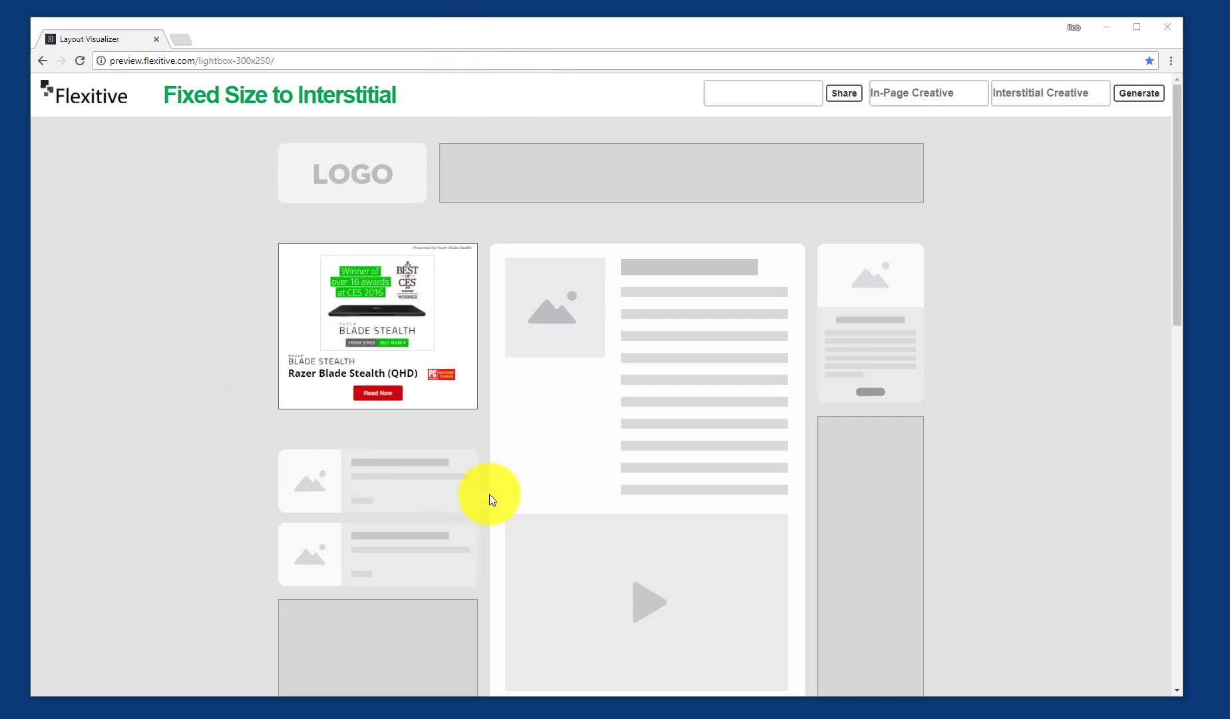
Expand the Razer Blade Stealth ad into its interstitial, narrow the browser window, then close the lightbox
{"action": "left_click", "coordinate": [458, 287]}
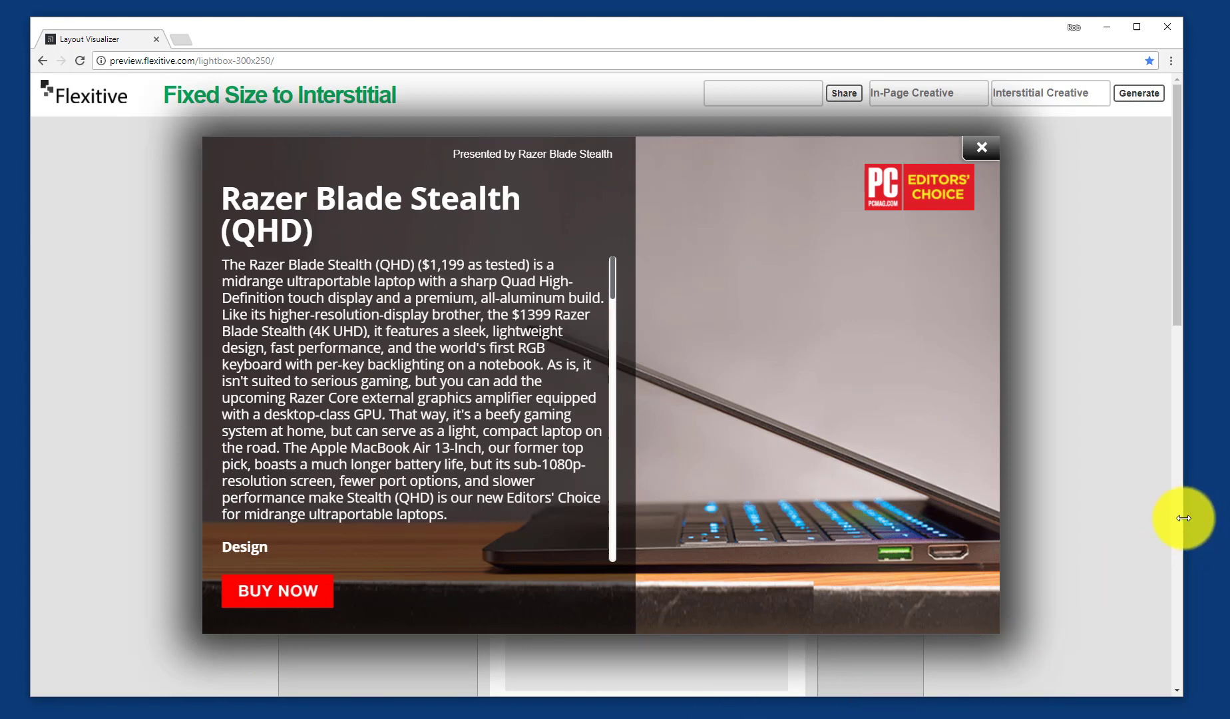
{"action": "left_click_drag", "start_coordinate": [1183, 517], "coordinate": [1178, 559]}
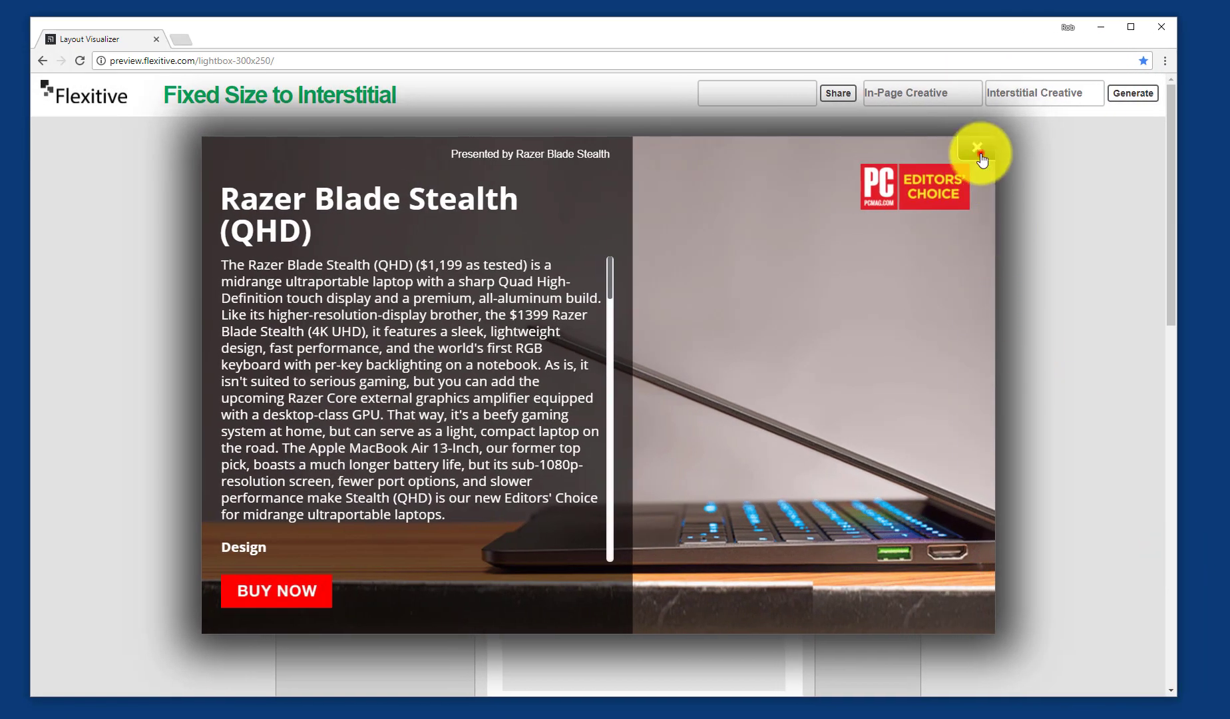
{"action": "left_click", "coordinate": [979, 153]}
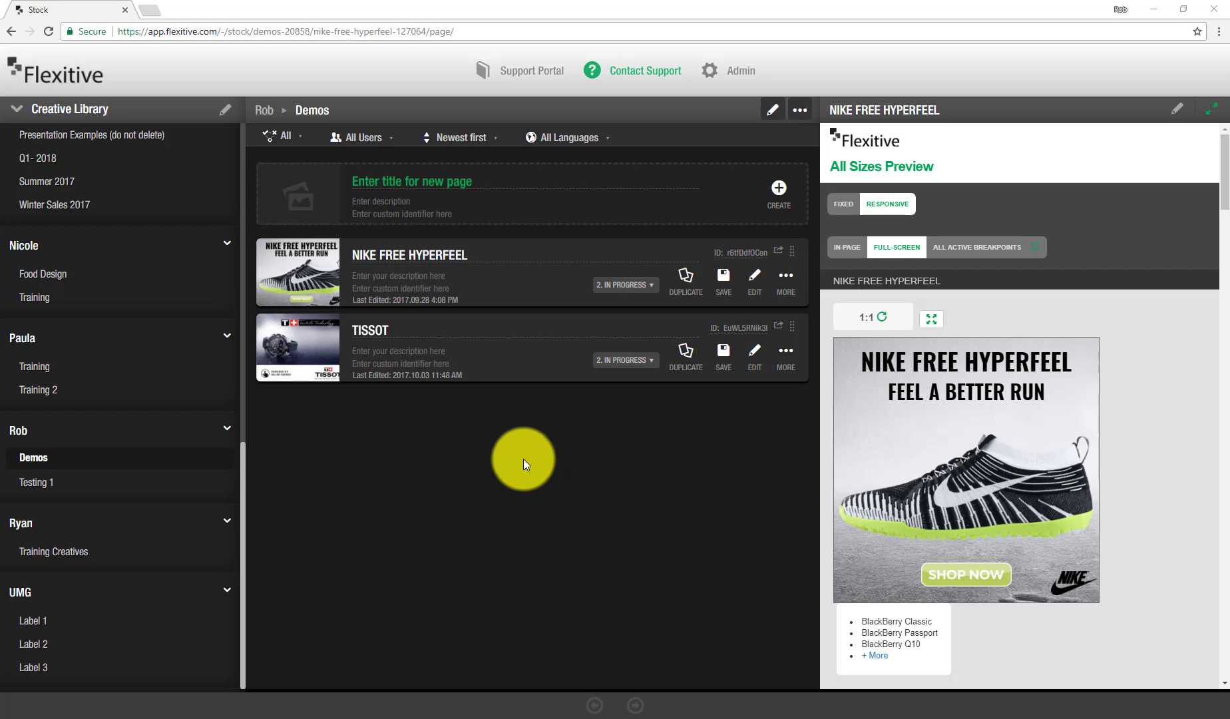
Create a new page in Demos titled 'Adaptive Bean'
{"action": "left_click", "coordinate": [407, 187]}
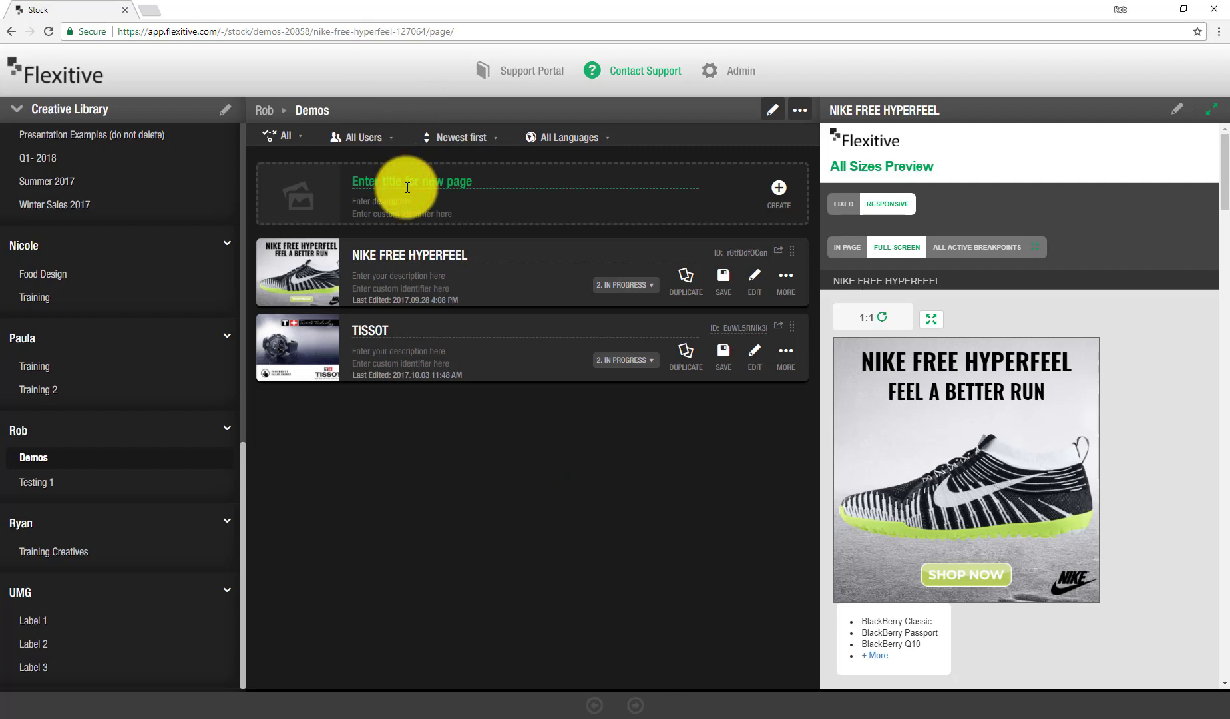
{"action": "type", "text": "Adaptive Bean"}
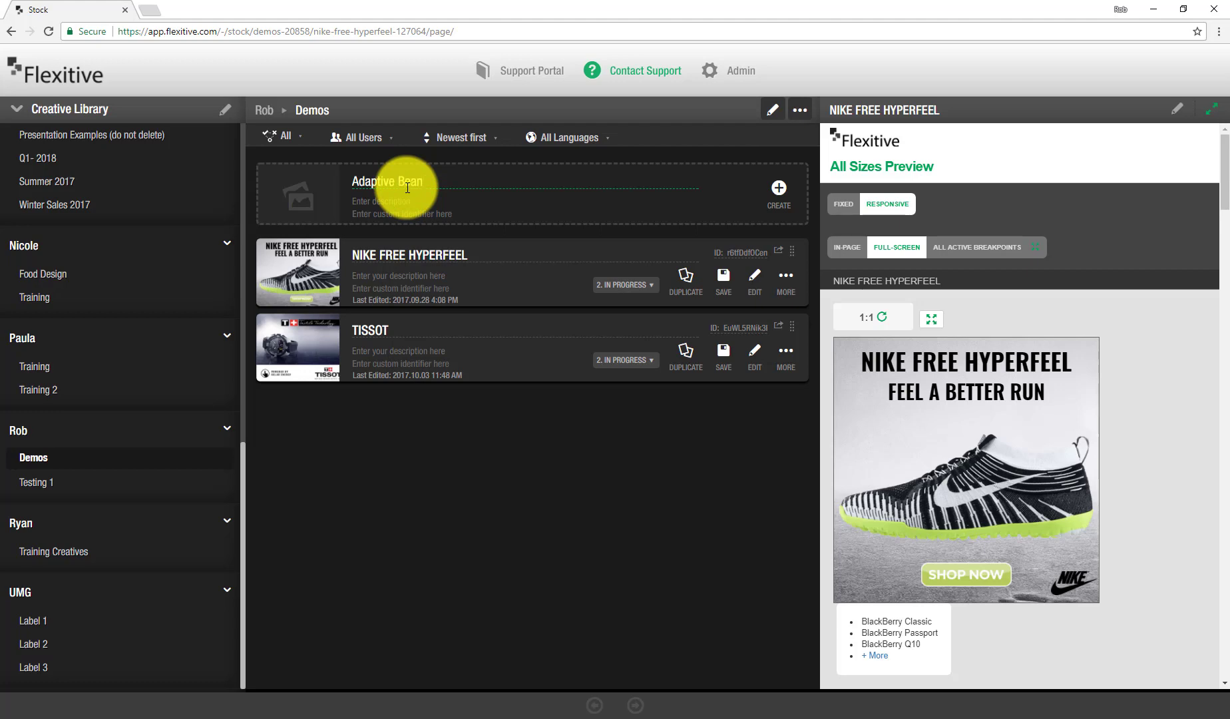
{"action": "left_click", "coordinate": [771, 191]}
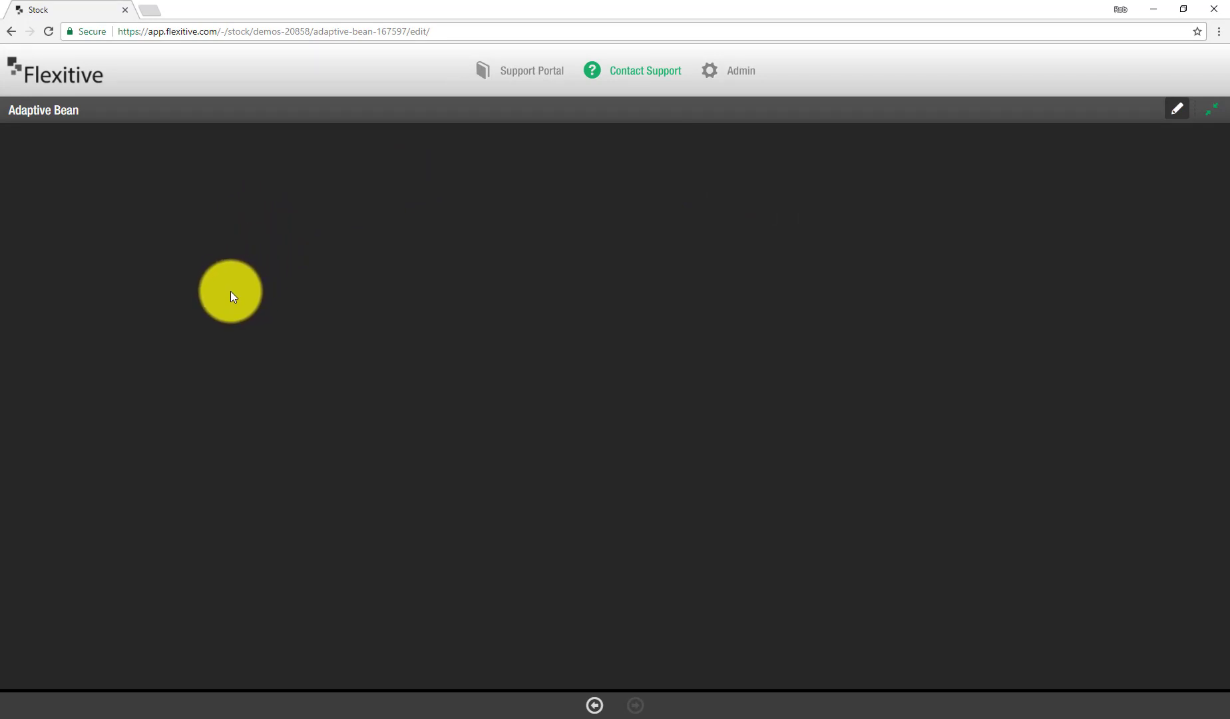
Start a blank 300x250 canvas and upload the cup PNG, COLOR-BG.jpg, CTA.gif and the logo as assets
{"action": "left_click", "coordinate": [207, 295]}
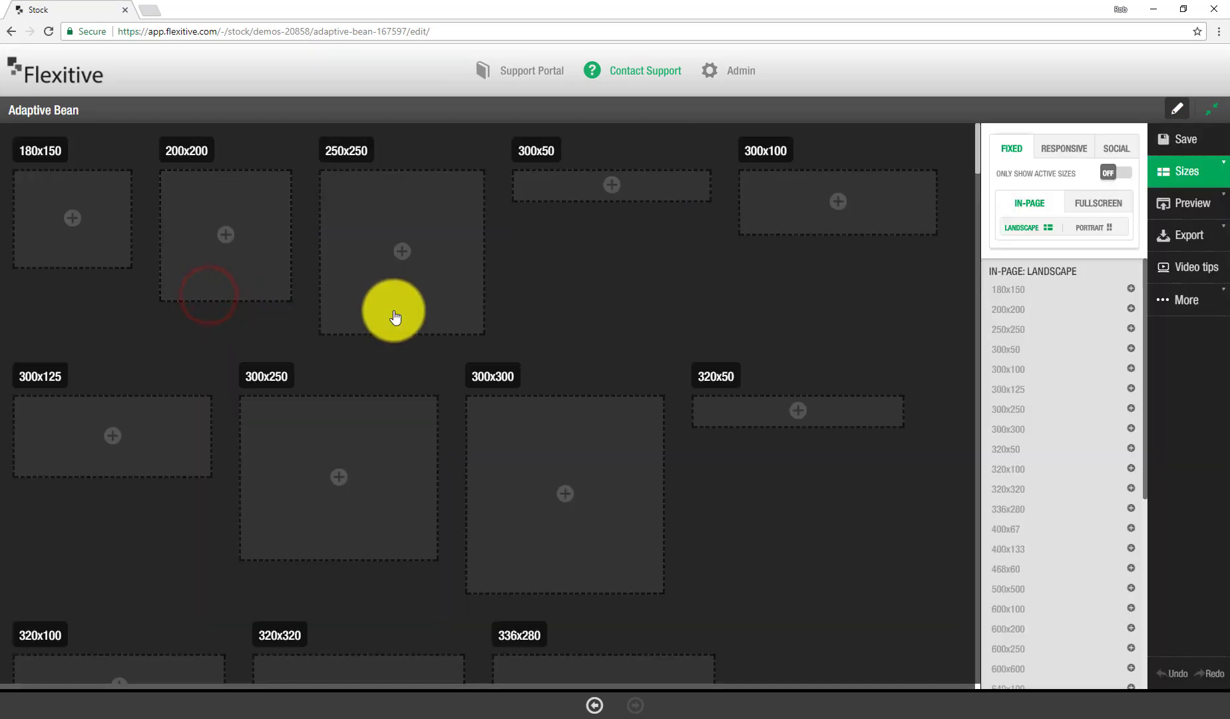
{"action": "left_click", "coordinate": [334, 453]}
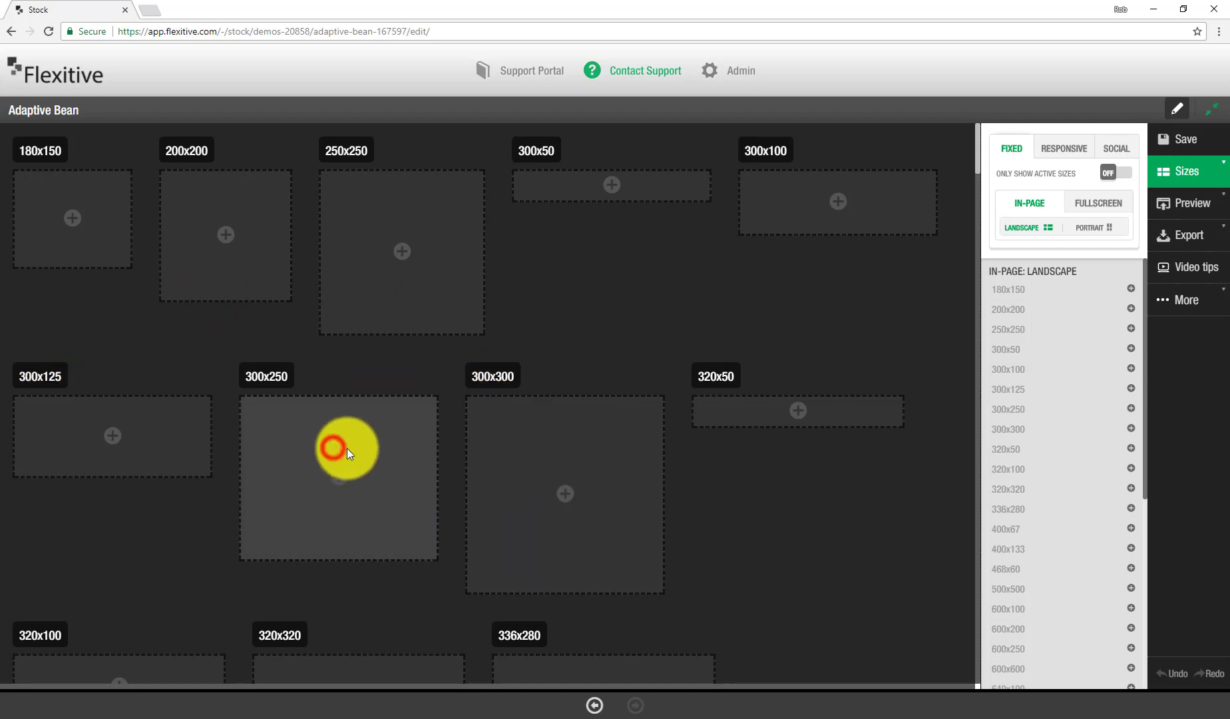
{"action": "left_click", "coordinate": [1084, 217]}
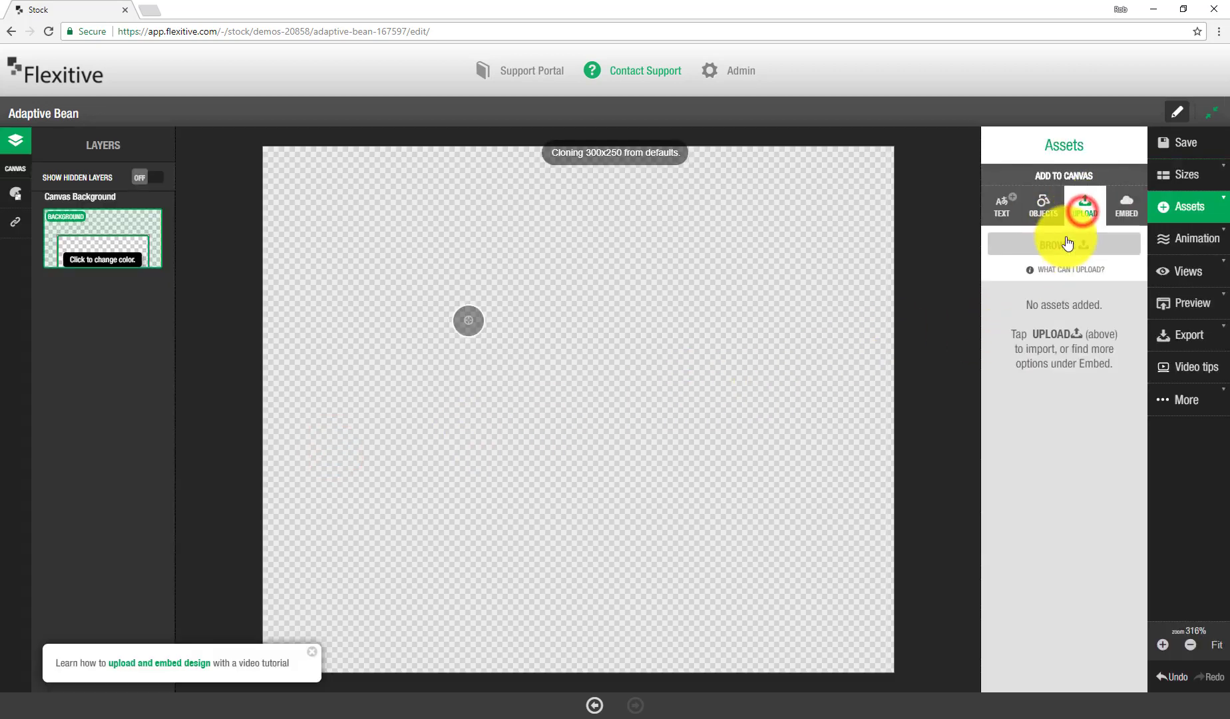
{"action": "left_click", "coordinate": [1067, 244]}
{"action": "left_click", "coordinate": [474, 136]}
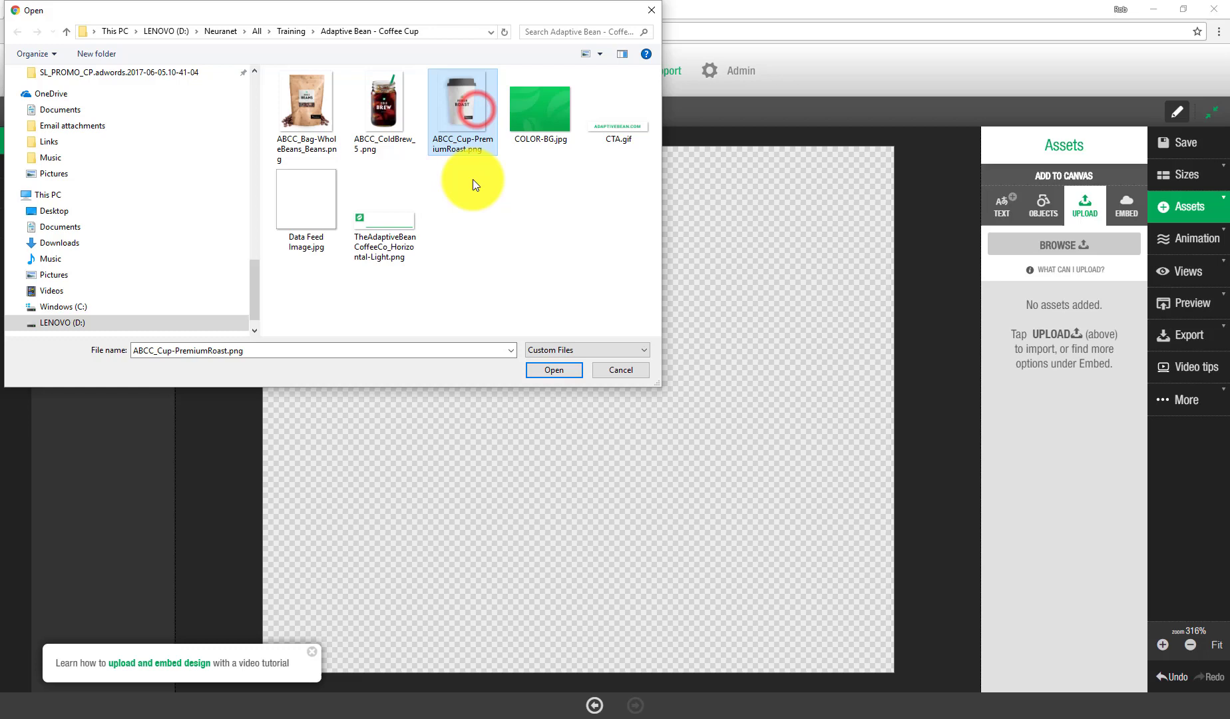
{"action": "left_click", "coordinate": [551, 118], "text": "ctrl"}
{"action": "left_click", "coordinate": [644, 127], "text": "ctrl"}
{"action": "left_click", "coordinate": [375, 219], "text": "ctrl"}
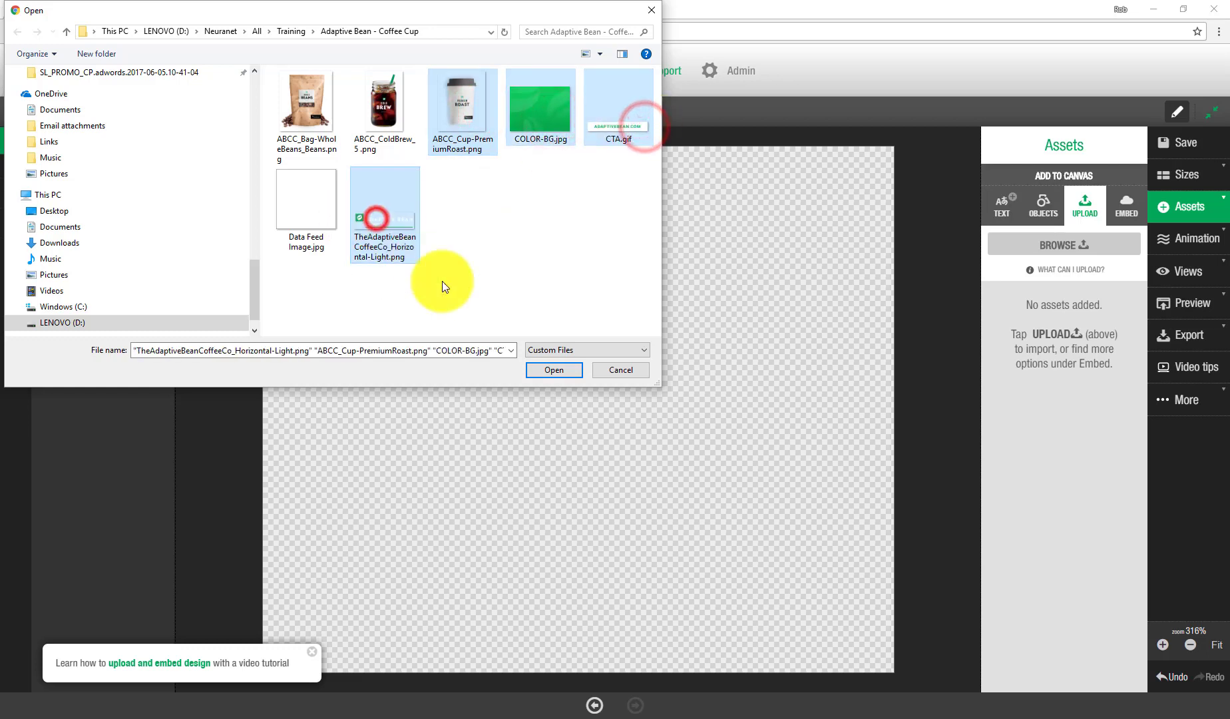
{"action": "left_click", "coordinate": [548, 367]}
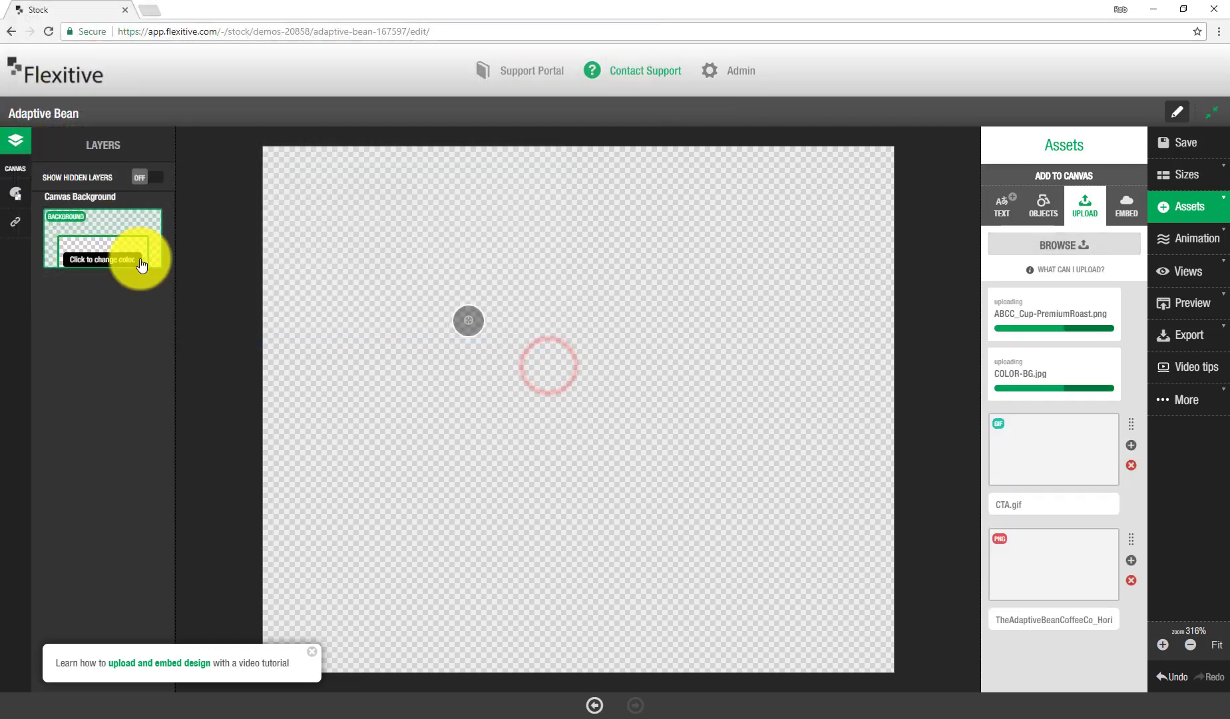
Set the canvas background colour to white (#ffffff)
{"action": "left_click", "coordinate": [133, 259]}
{"action": "left_click", "coordinate": [216, 342]}
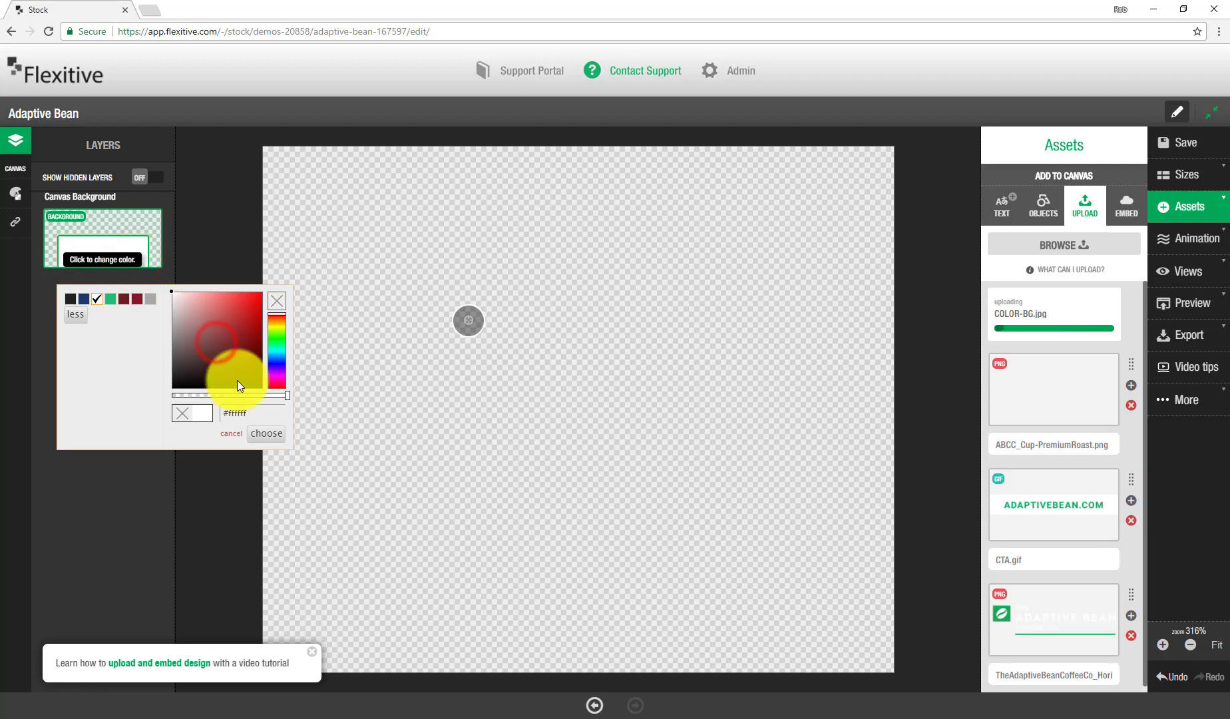
{"action": "left_click", "coordinate": [268, 433]}
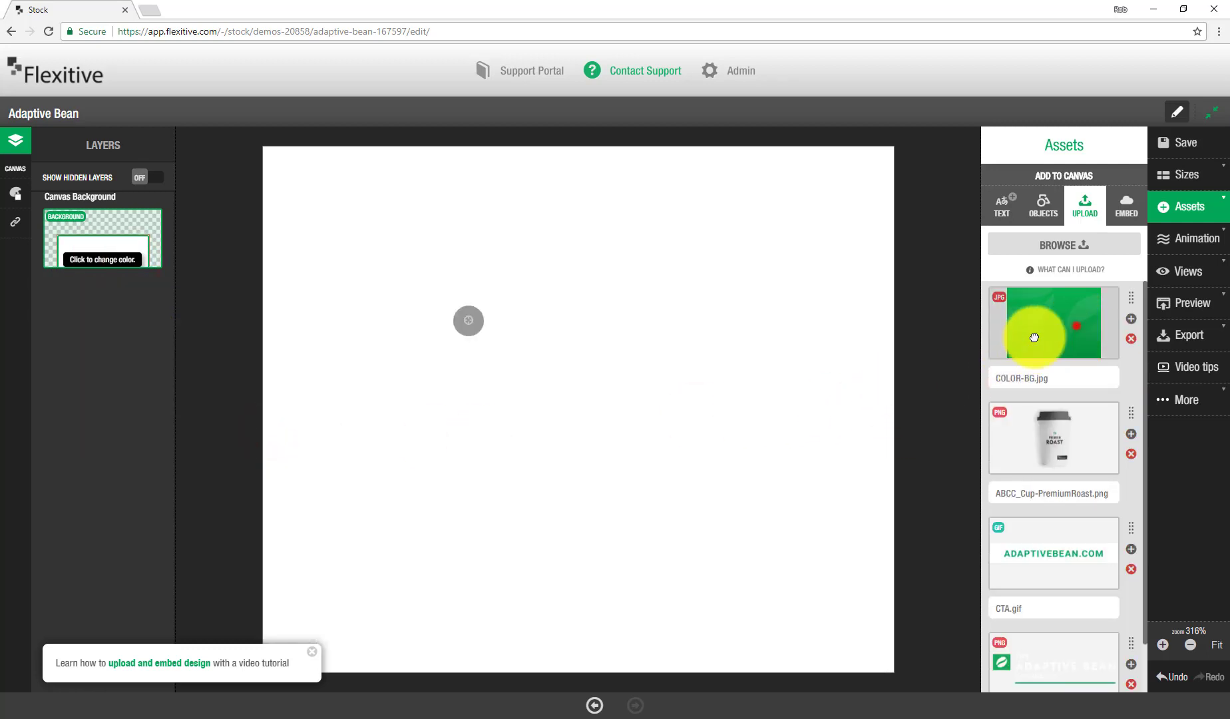
Place COLOR-BG.jpg on the canvas and snap it to fill all edges
{"action": "left_click_drag", "start_coordinate": [1012, 334], "coordinate": [644, 323]}
{"action": "left_click", "coordinate": [125, 467]}
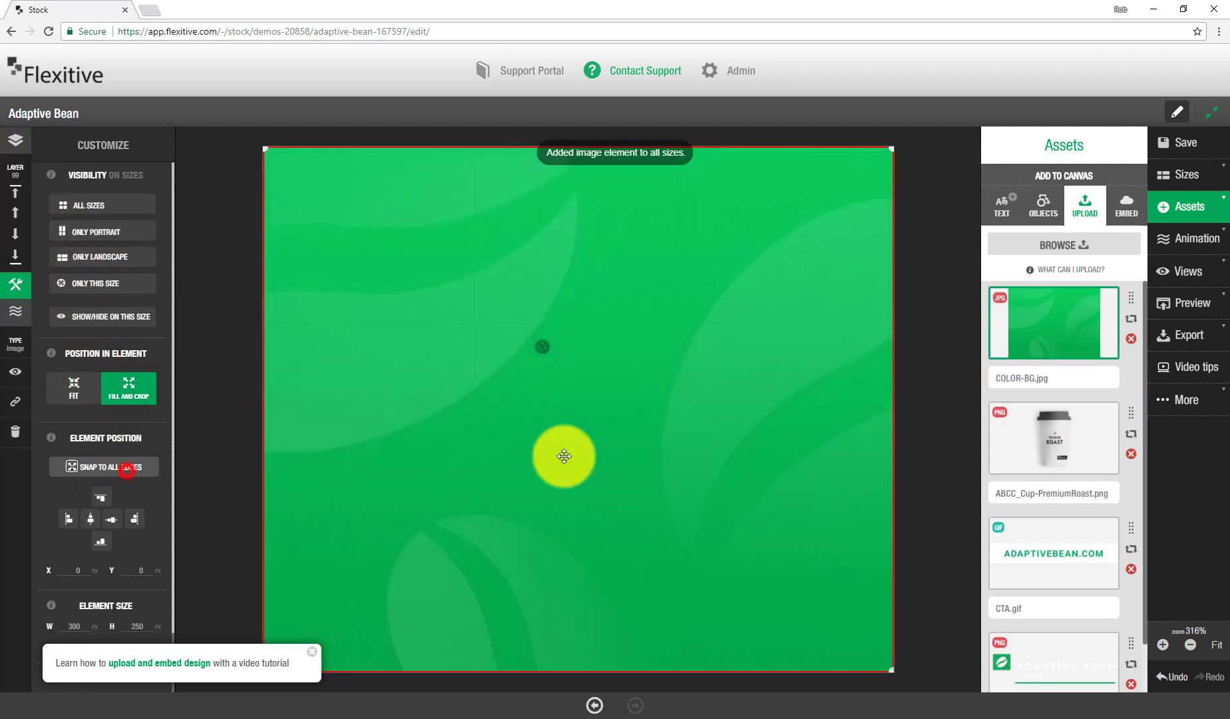
{"action": "left_click_drag", "start_coordinate": [536, 347], "coordinate": [553, 161]}
Place and size the cup on the right, the logo across the top, and the CTA lower-left
{"action": "left_click_drag", "start_coordinate": [1045, 464], "coordinate": [885, 652]}
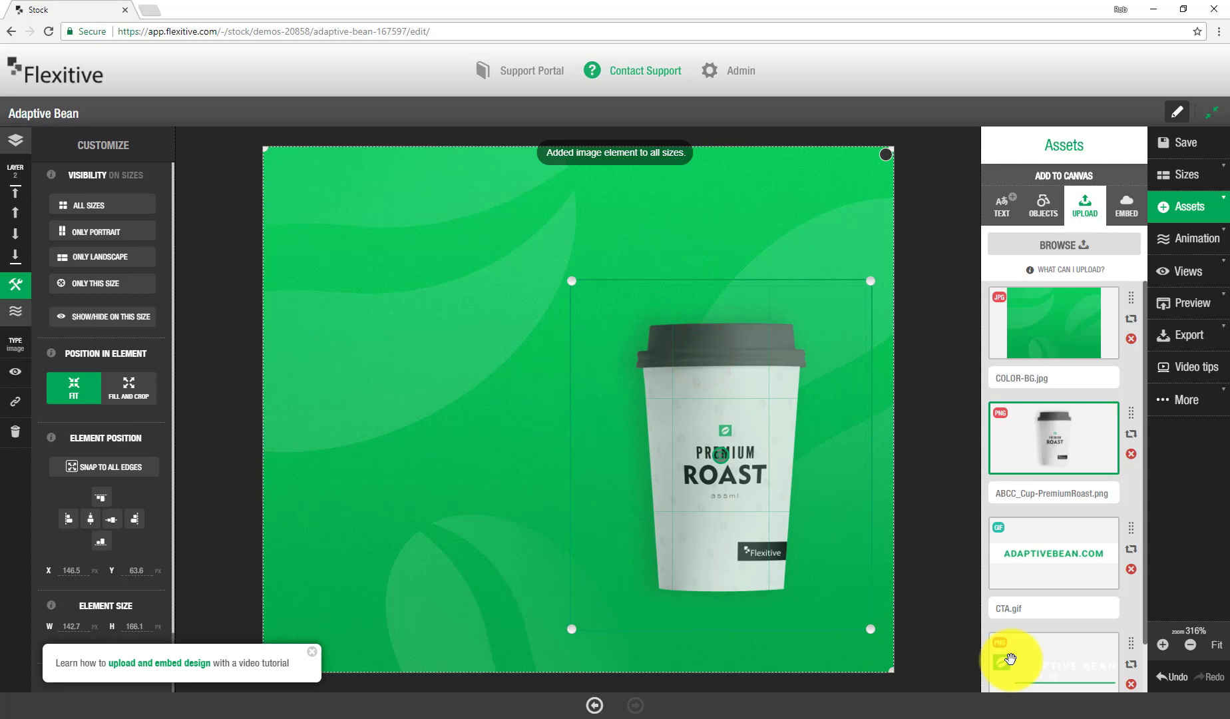
{"action": "left_click_drag", "start_coordinate": [1042, 671], "coordinate": [392, 194]}
{"action": "left_click_drag", "start_coordinate": [460, 232], "coordinate": [840, 278]}
{"action": "left_click_drag", "start_coordinate": [1084, 563], "coordinate": [365, 528]}
{"action": "left_click_drag", "start_coordinate": [436, 568], "coordinate": [557, 585]}
{"action": "left_click", "coordinate": [520, 528]}
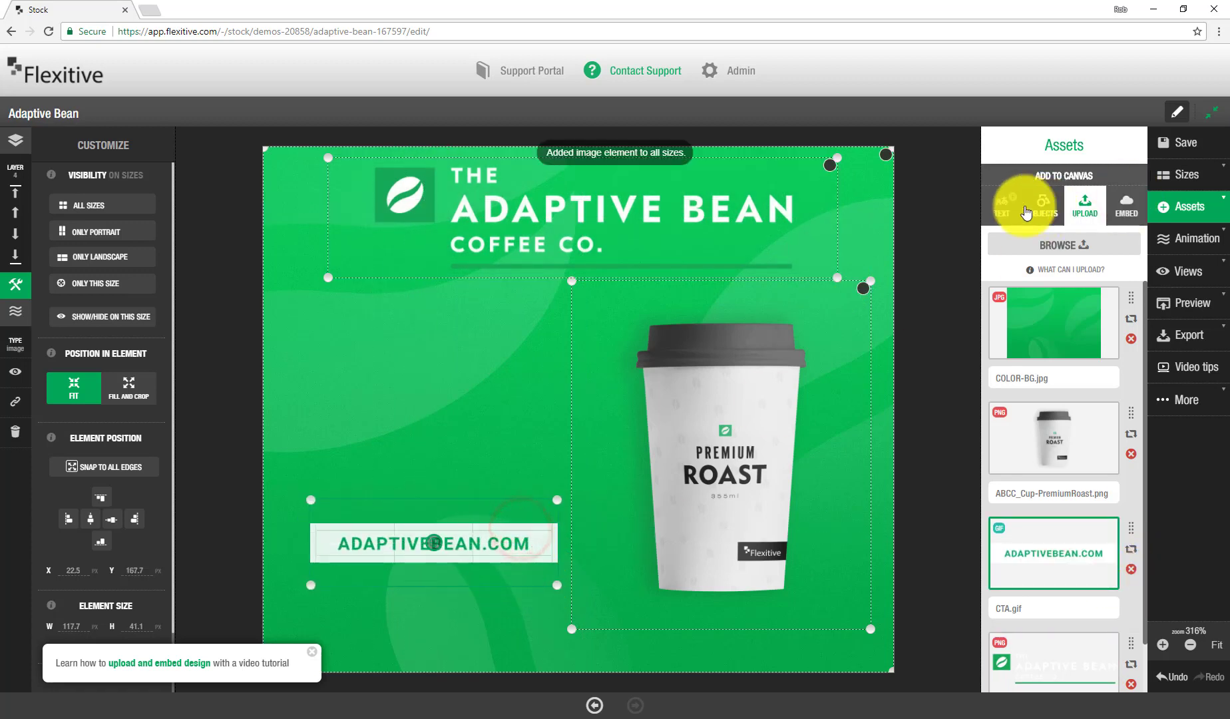
Add a text box reading 'Celebrate Coffee' to the banner
{"action": "mouse_move", "coordinate": [1001, 208]}
{"action": "left_mouse_down"}
{"action": "mouse_move", "coordinate": [509, 304]}
{"action": "mouse_move", "coordinate": [440, 332]}
{"action": "left_mouse_up"}
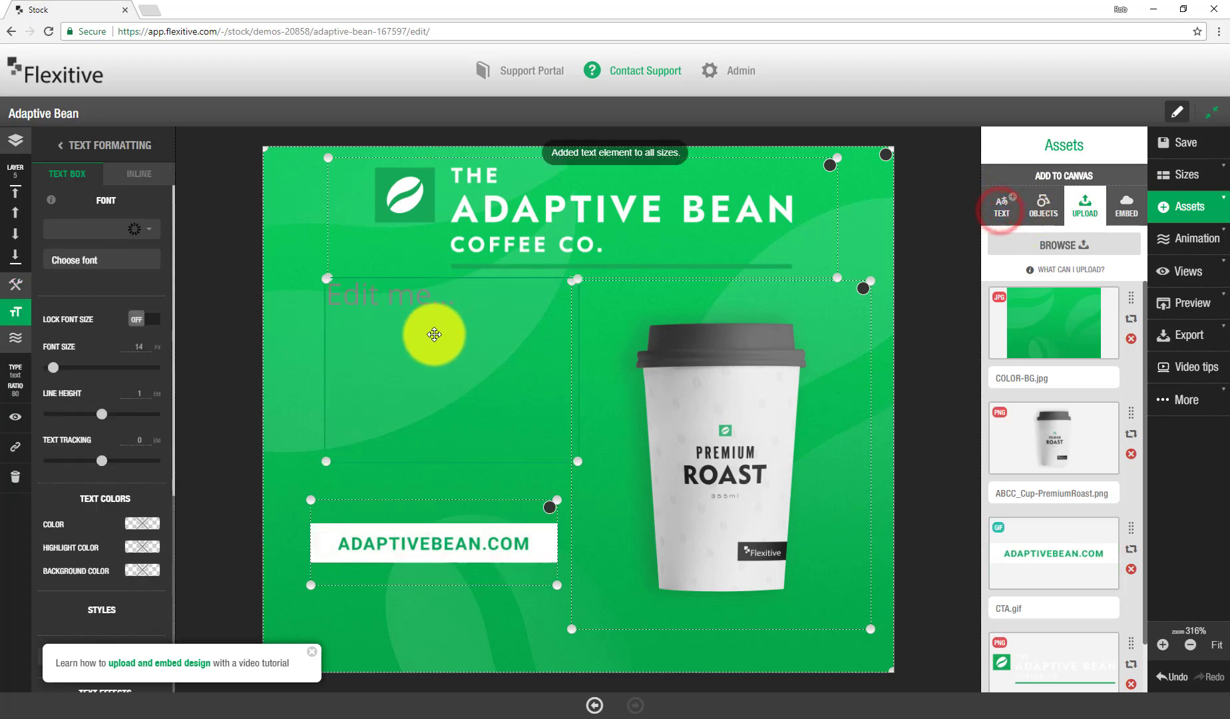
{"action": "double_click", "coordinate": [437, 335]}
{"action": "type", "text": "elebrate Coffee"}
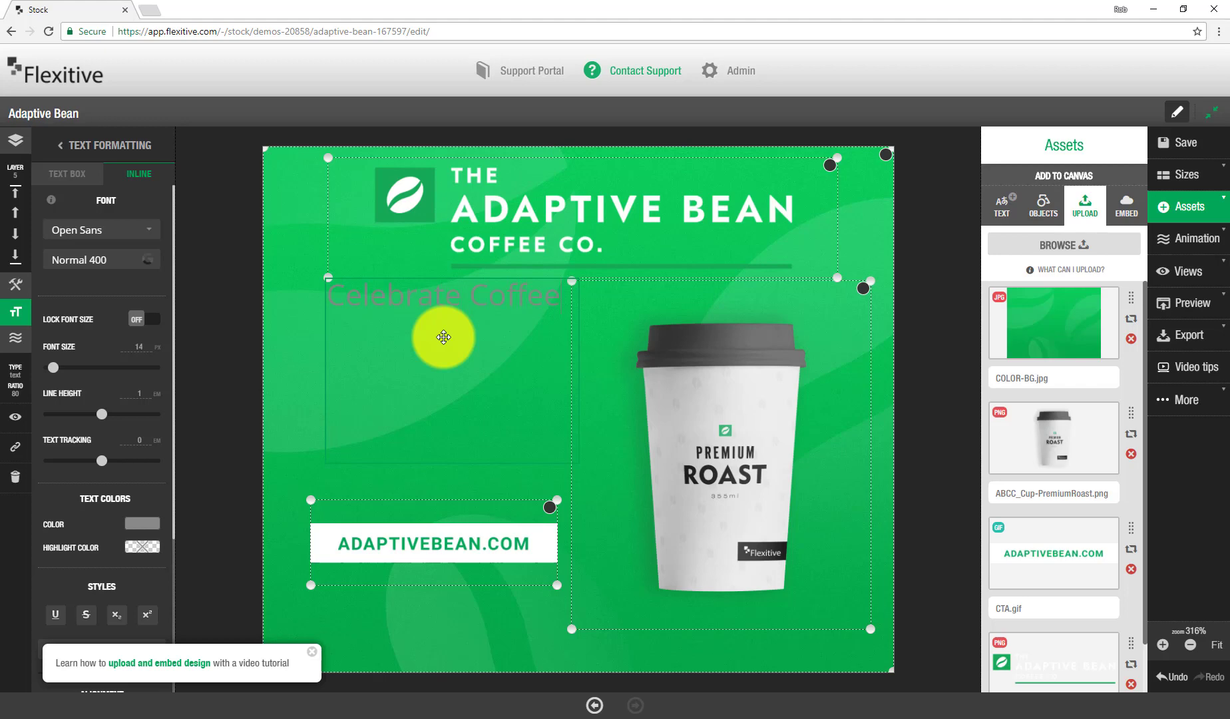
{"action": "left_click", "coordinate": [221, 364]}
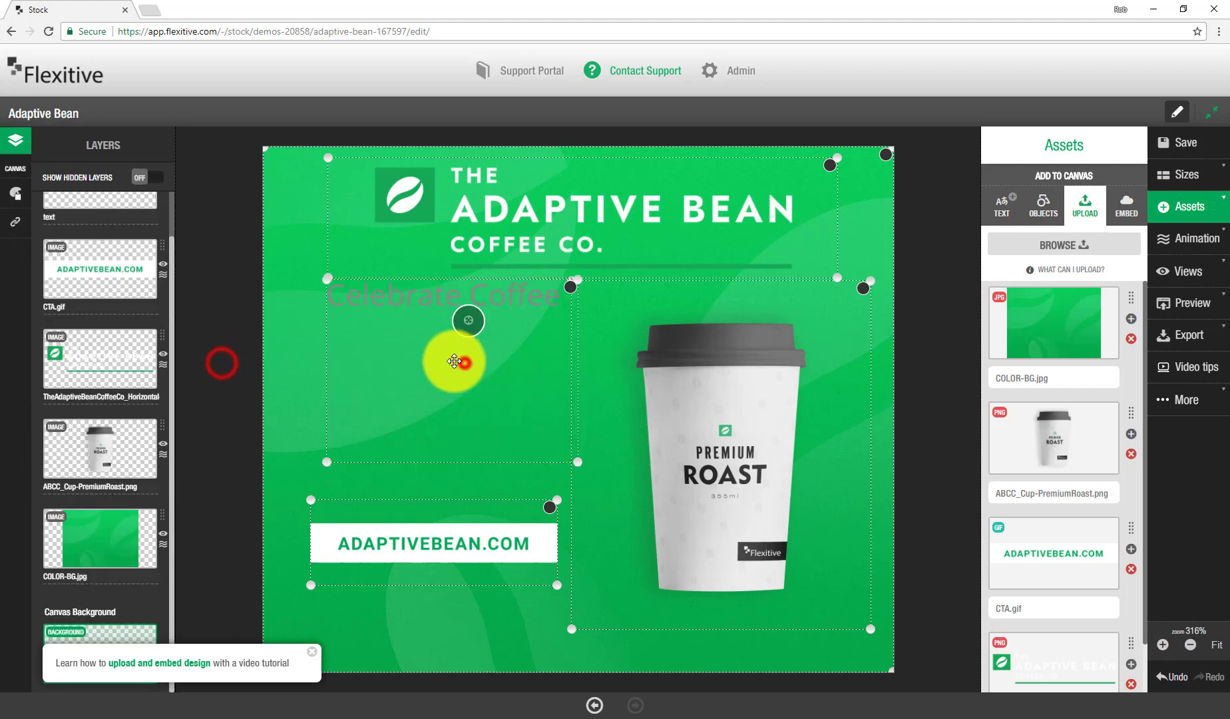
Style the headline in Montserrat, colour it white, and centre-align it
{"action": "left_click", "coordinate": [15, 310]}
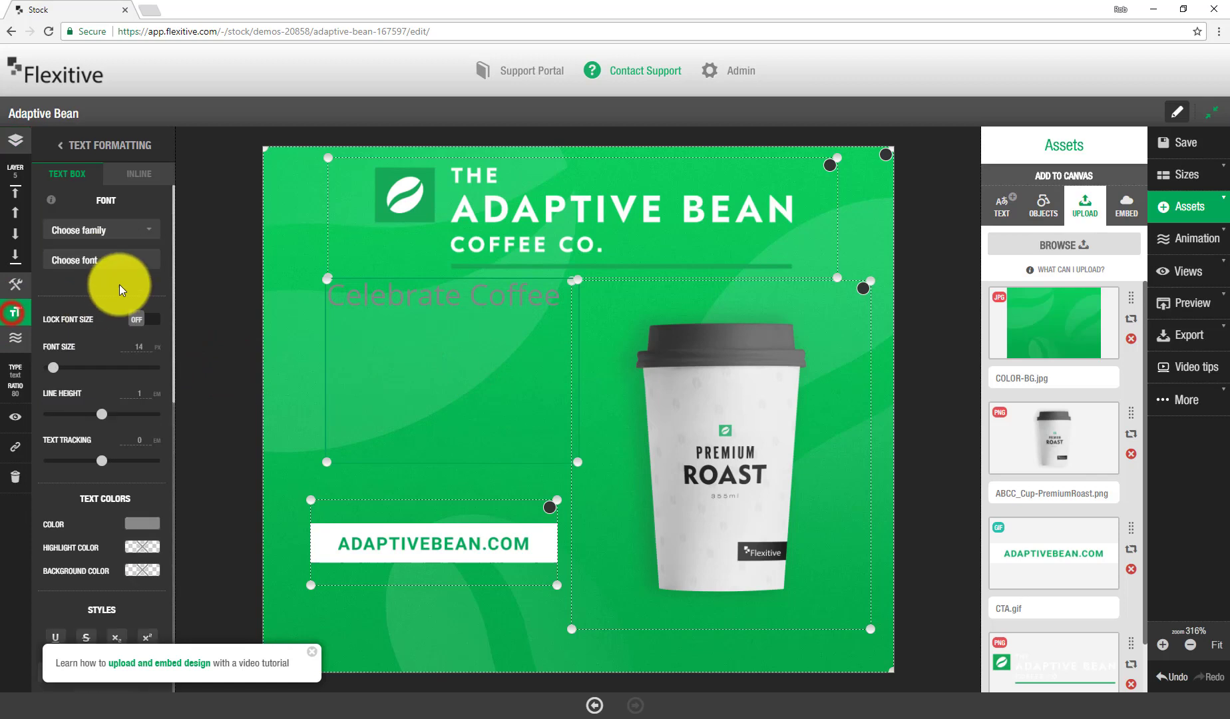
{"action": "left_click", "coordinate": [133, 233]}
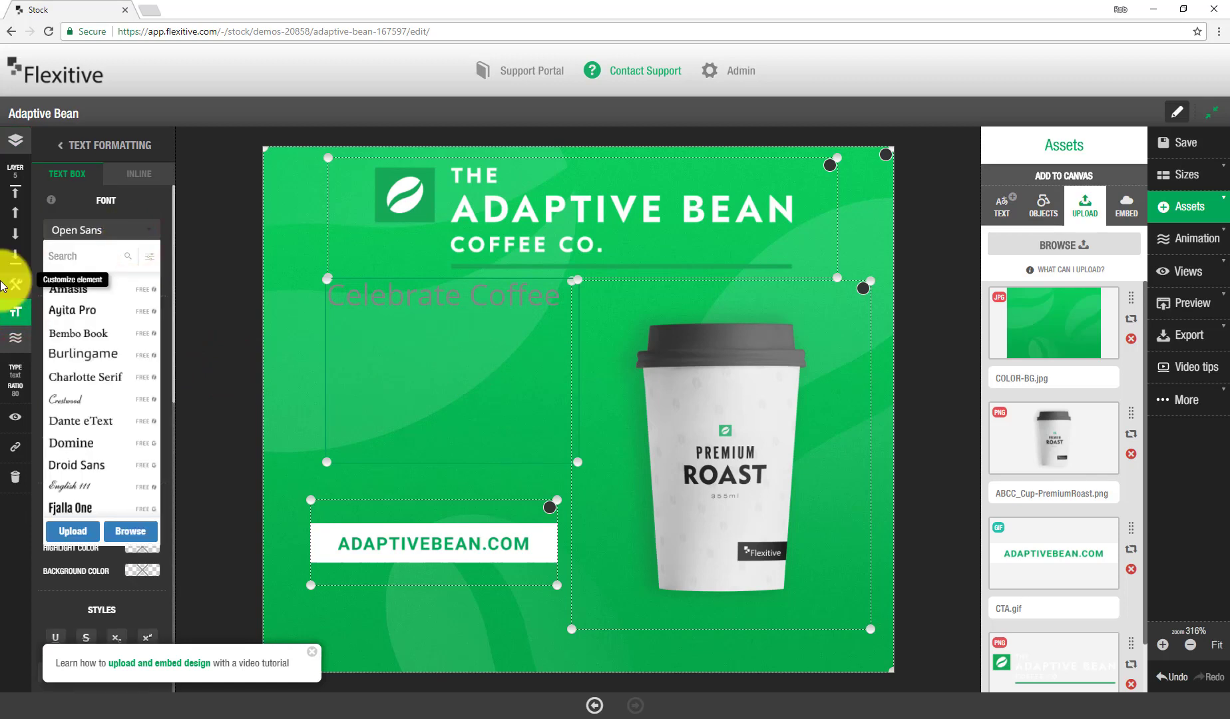
{"action": "type", "text": "montser"}
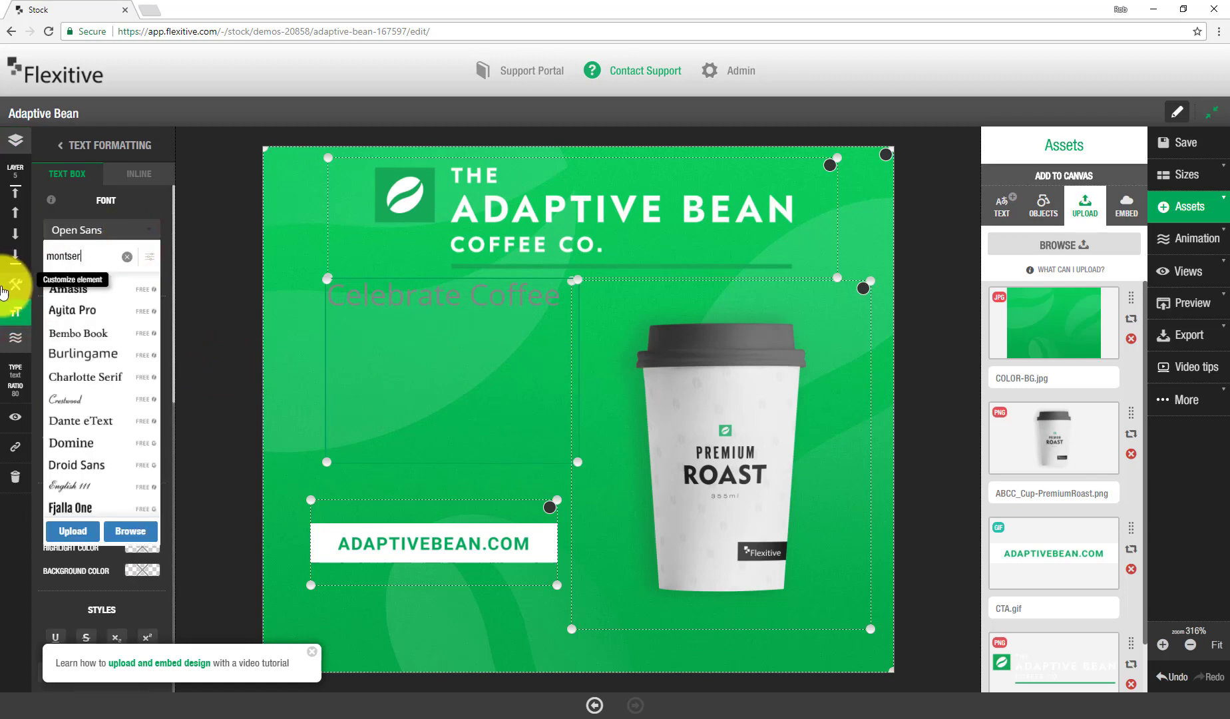
{"action": "type", "text": "rat"}
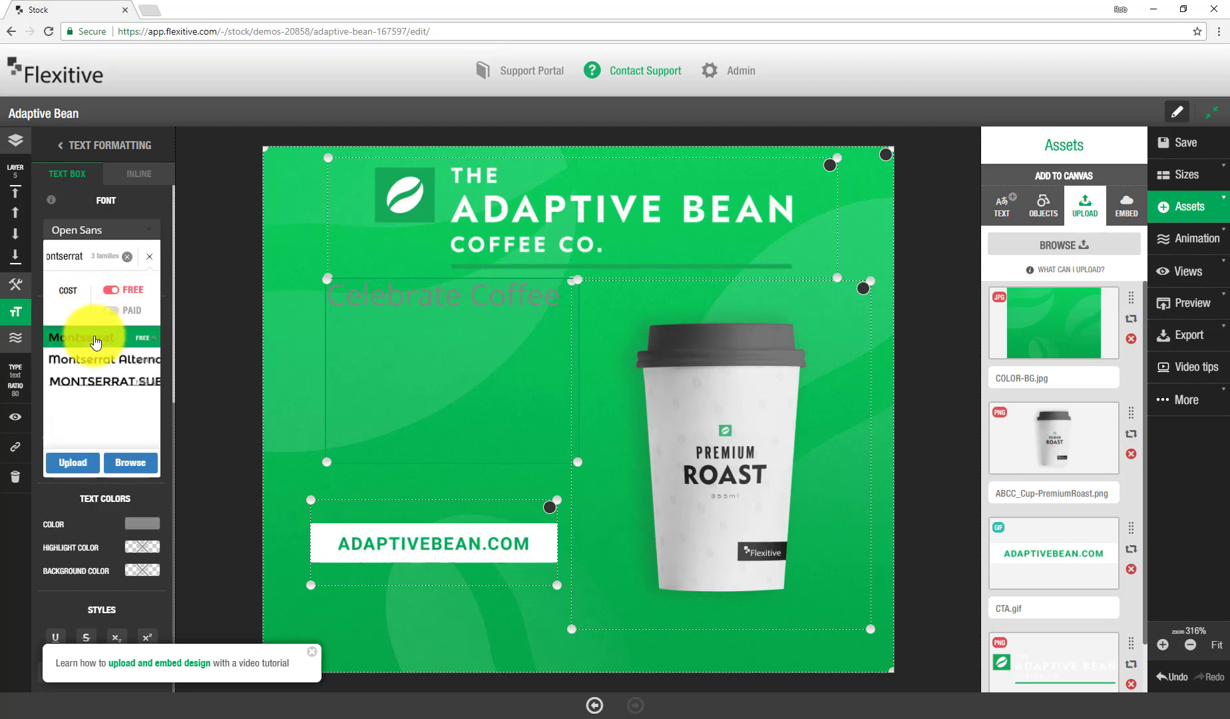
{"action": "left_click", "coordinate": [94, 336]}
{"action": "left_click", "coordinate": [139, 523]}
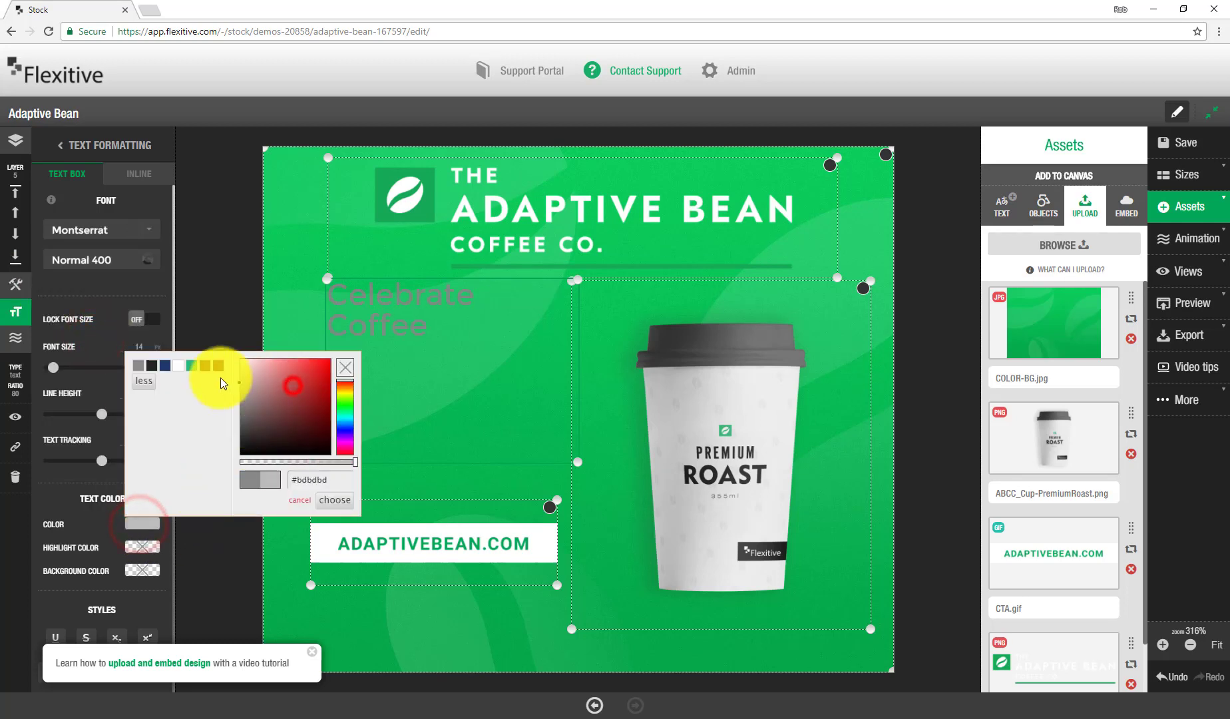
{"action": "left_click", "coordinate": [296, 389]}
{"action": "left_click", "coordinate": [336, 509]}
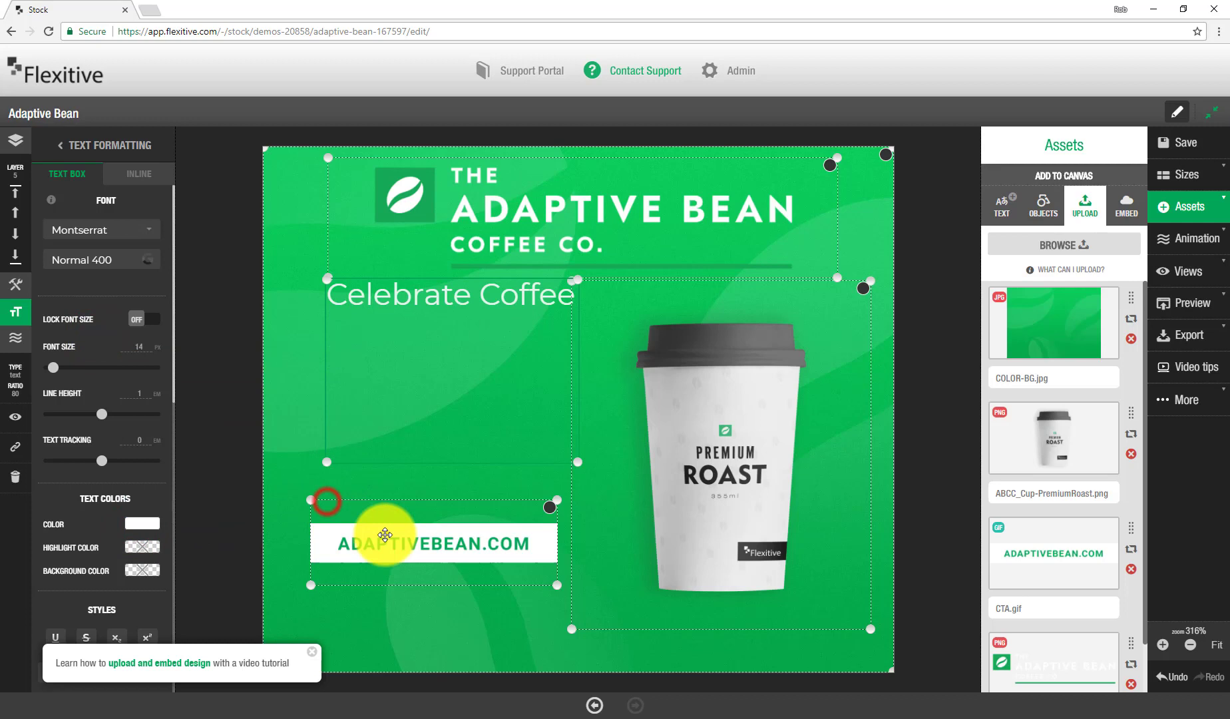
{"action": "scroll", "coordinate": [37, 537], "scroll_direction": "down", "scroll_amount": 4}
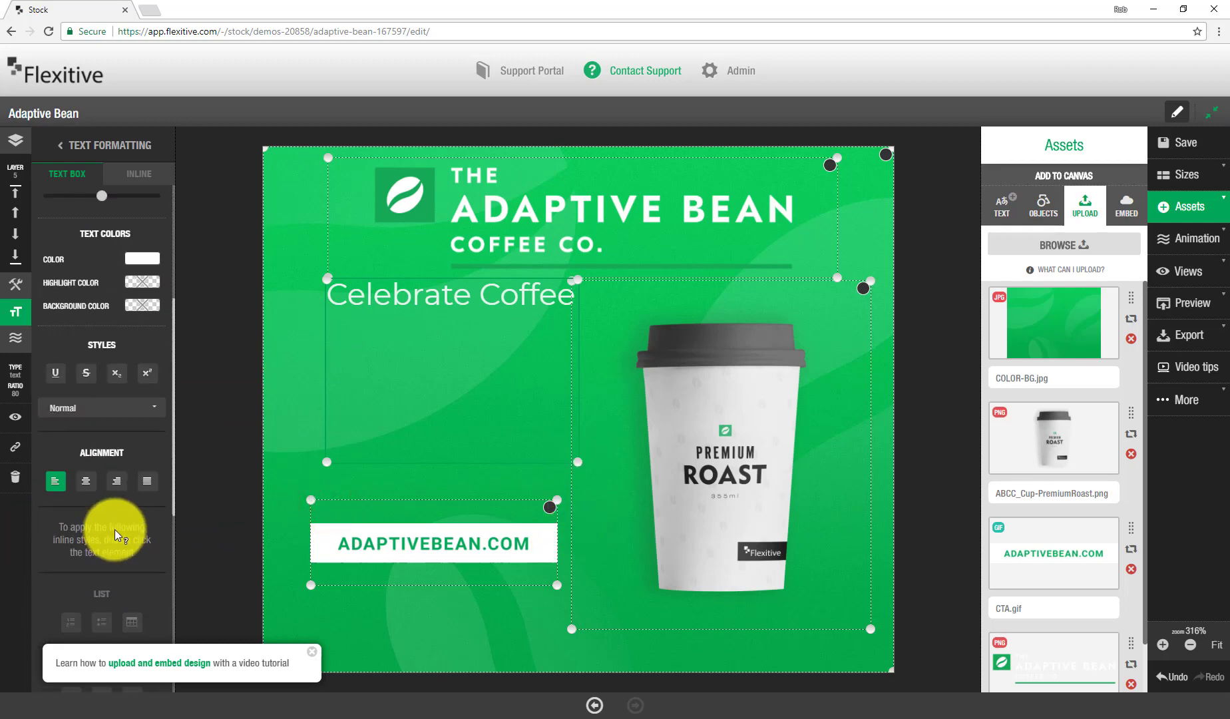
{"action": "left_click", "coordinate": [86, 479]}
Wrap 'Celebrate Coffee' onto two lines, raise the ADAPTIVEBEAN.COM button beneath it, and enlarge the cup
{"action": "left_click_drag", "start_coordinate": [580, 462], "coordinate": [530, 381]}
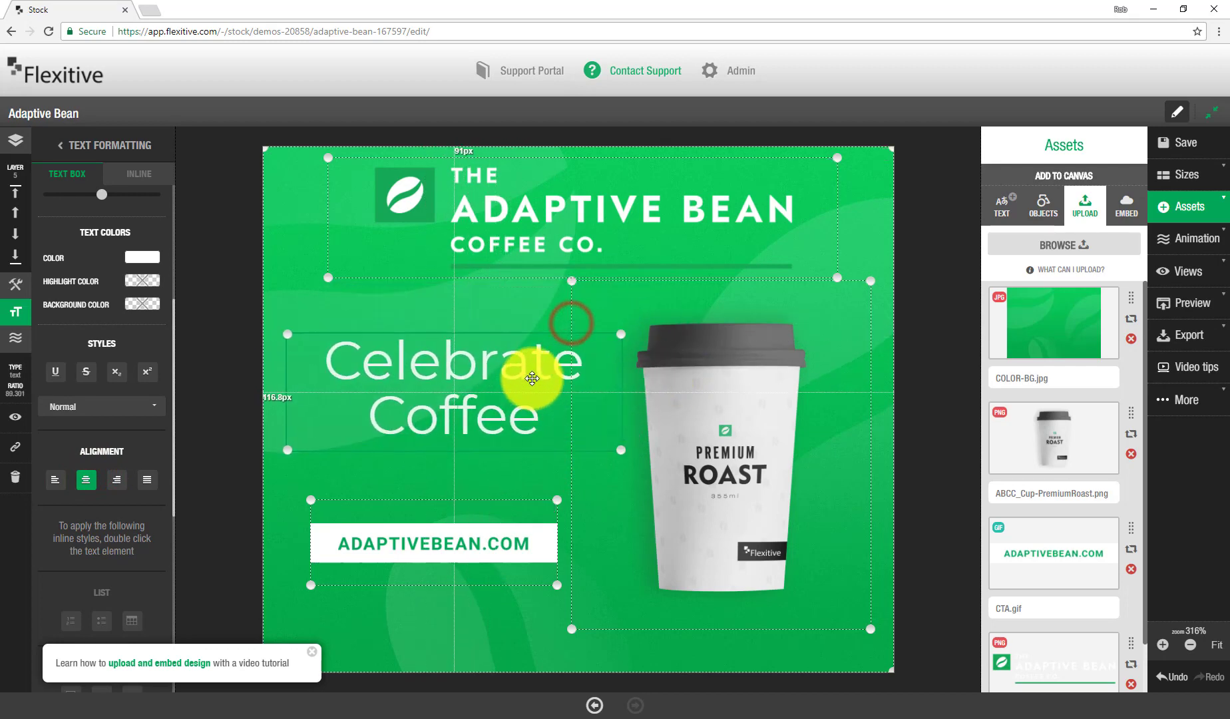
{"action": "left_click_drag", "start_coordinate": [485, 535], "coordinate": [545, 512]}
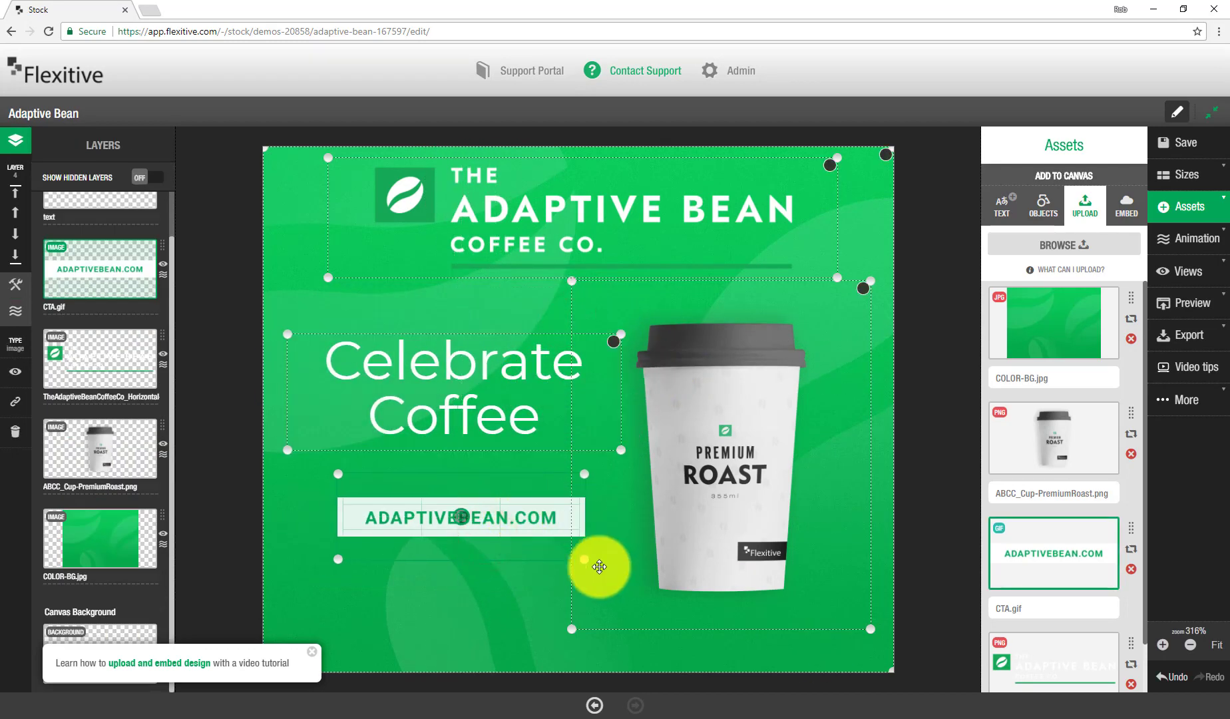
{"action": "left_click", "coordinate": [622, 571]}
{"action": "left_click_drag", "start_coordinate": [570, 629], "coordinate": [579, 656]}
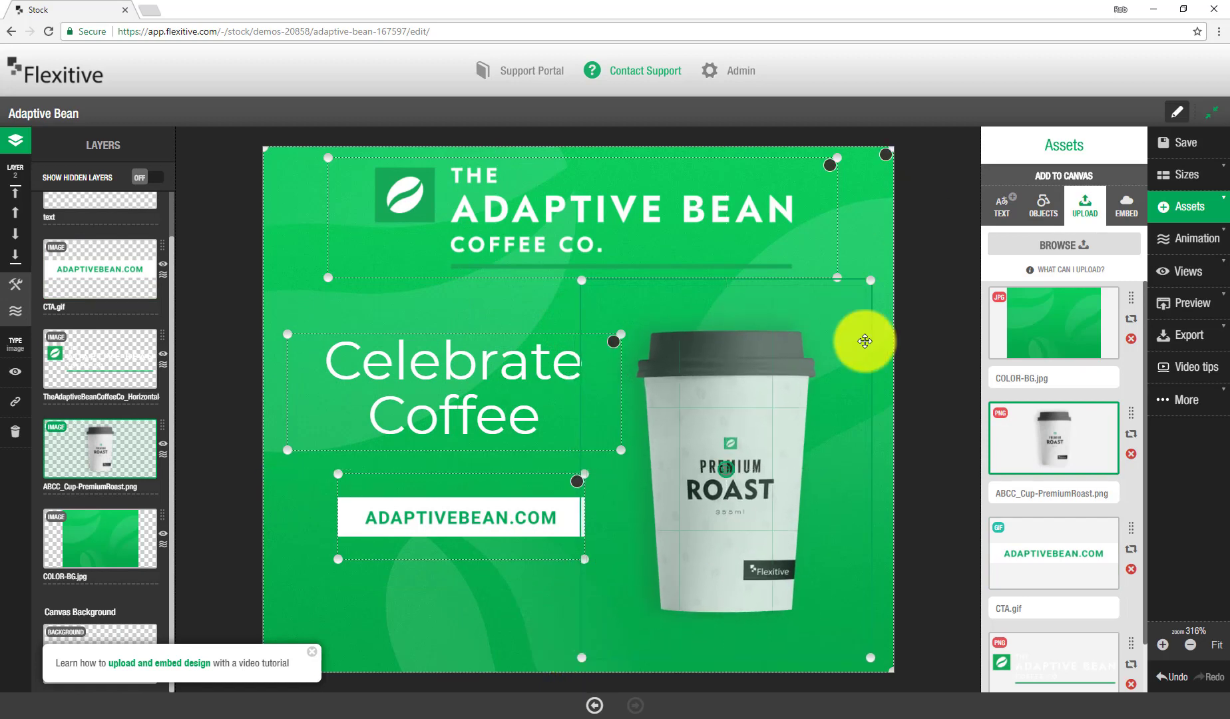
{"action": "left_click", "coordinate": [934, 344]}
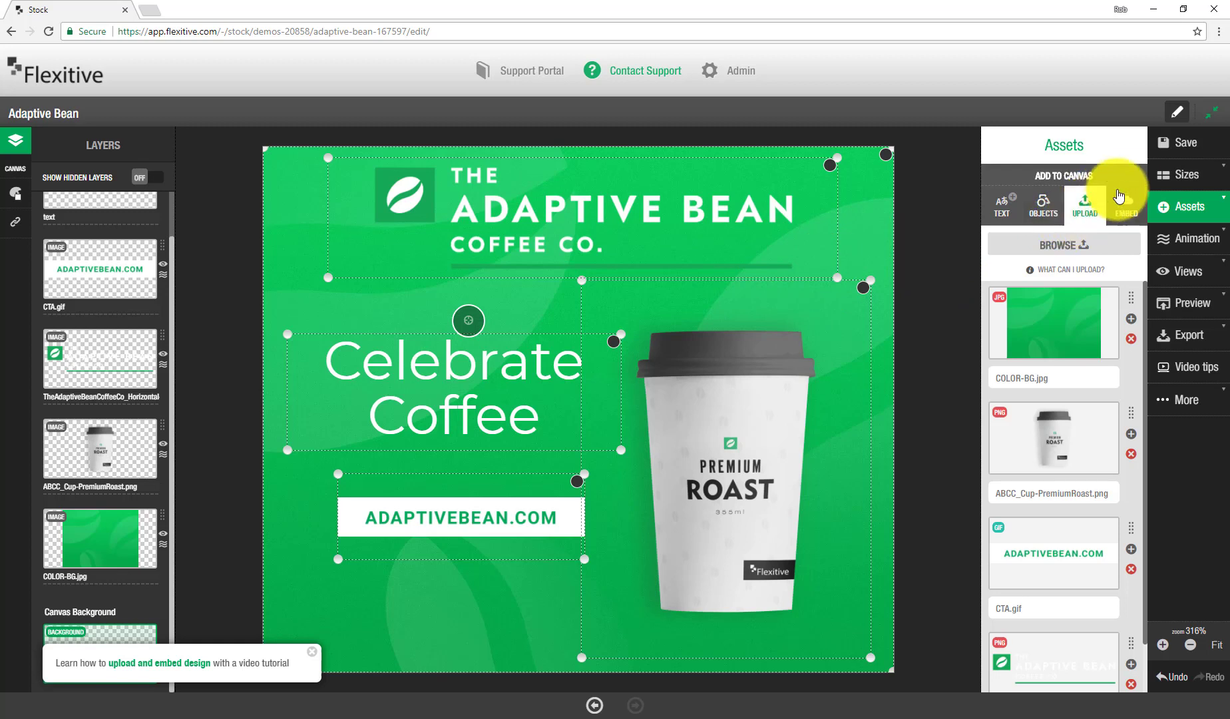
Save the Adaptive Bean banner and exit to the Demos library's All Sizes Preview
{"action": "left_click", "coordinate": [1160, 157]}
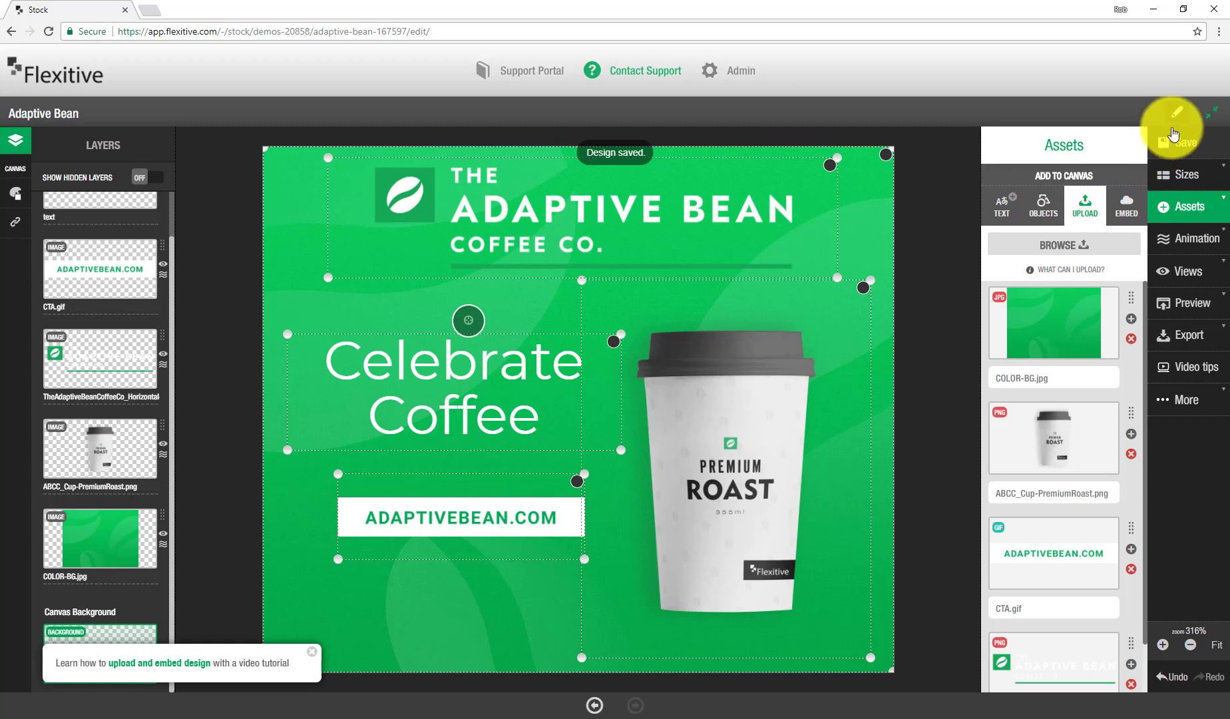
{"action": "left_click", "coordinate": [1178, 125]}
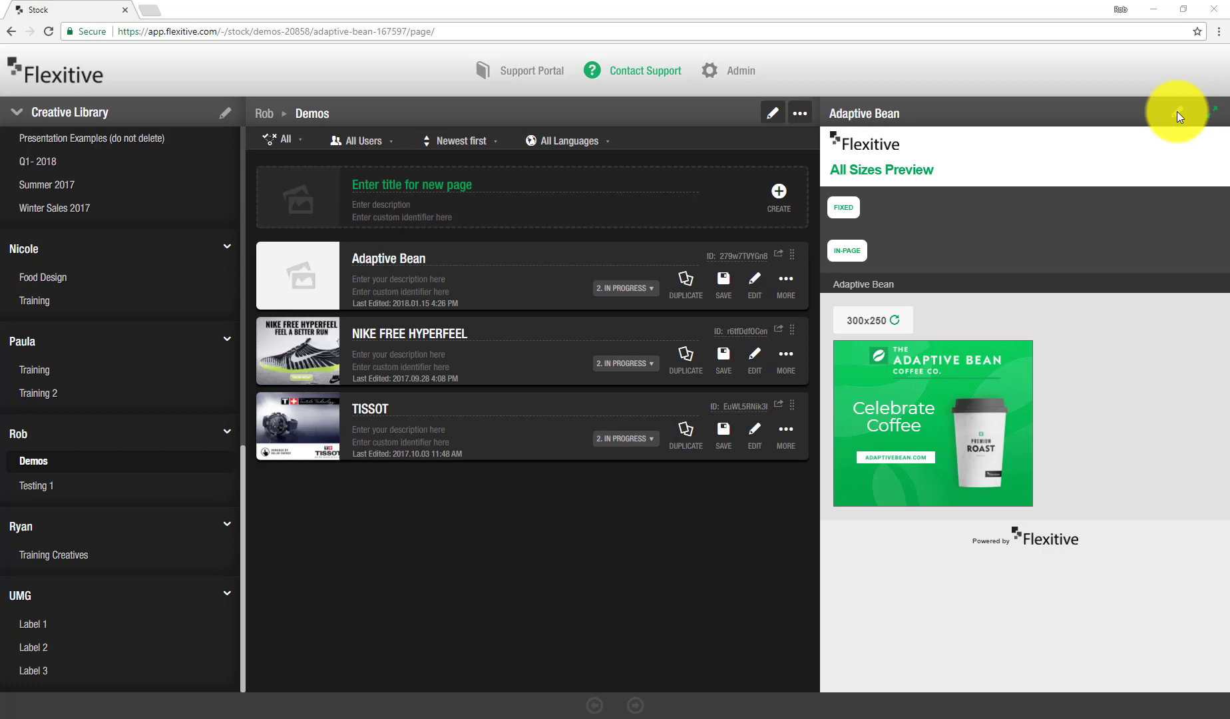
Create a new Demos page titled 'Adaptive Bean - Interstitial'
{"action": "left_click", "coordinate": [442, 181]}
{"action": "type", "text": "A"}
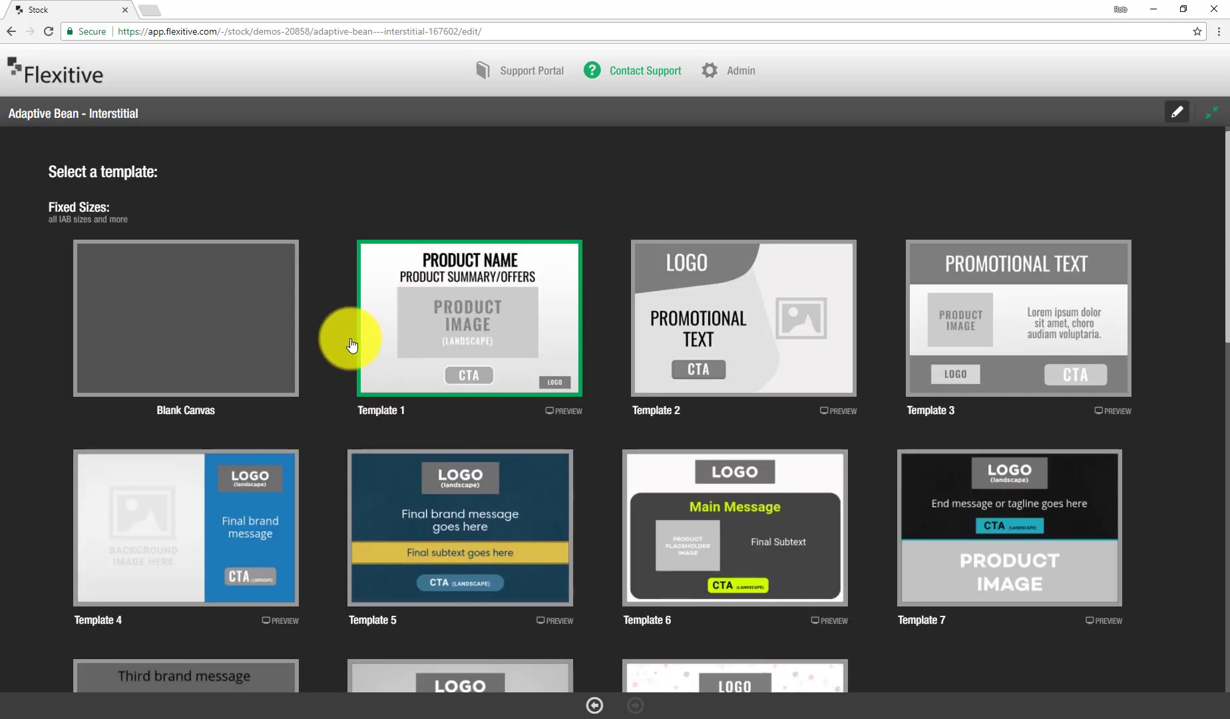
Choose Blank Canvas under Responsive Sizes for the interstitial
{"action": "scroll", "coordinate": [325, 340], "scroll_direction": "down", "scroll_amount": 8}
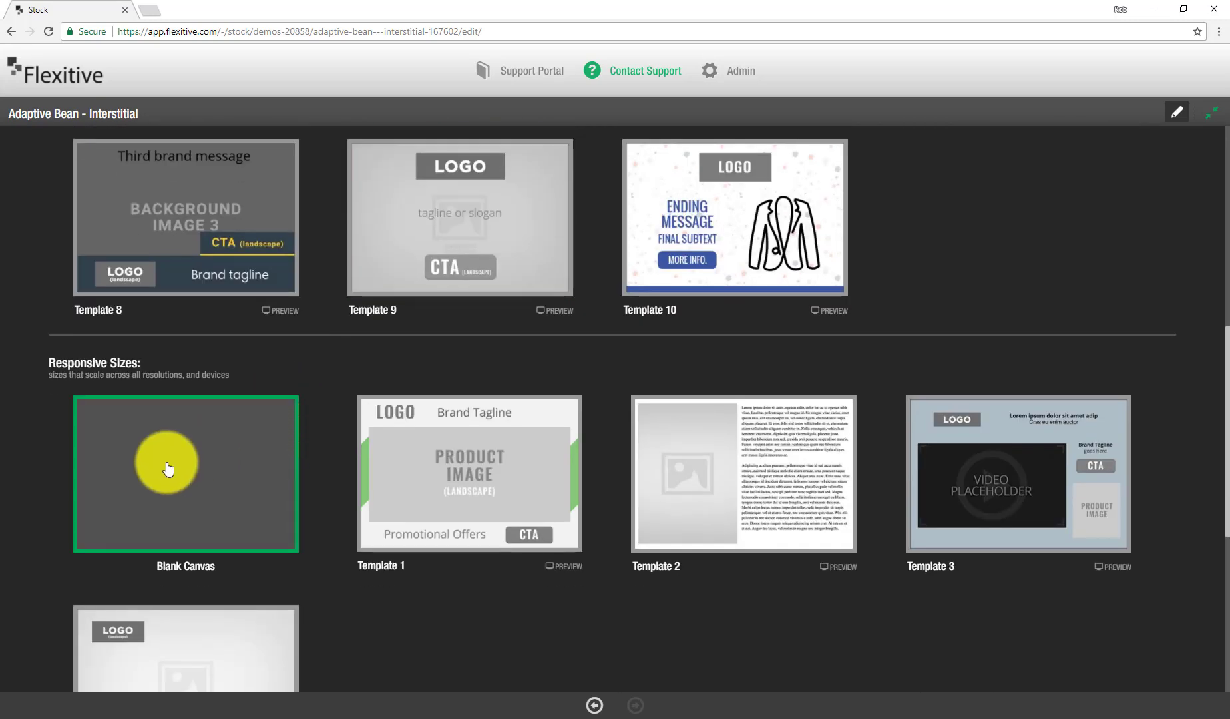
{"action": "left_click", "coordinate": [167, 468]}
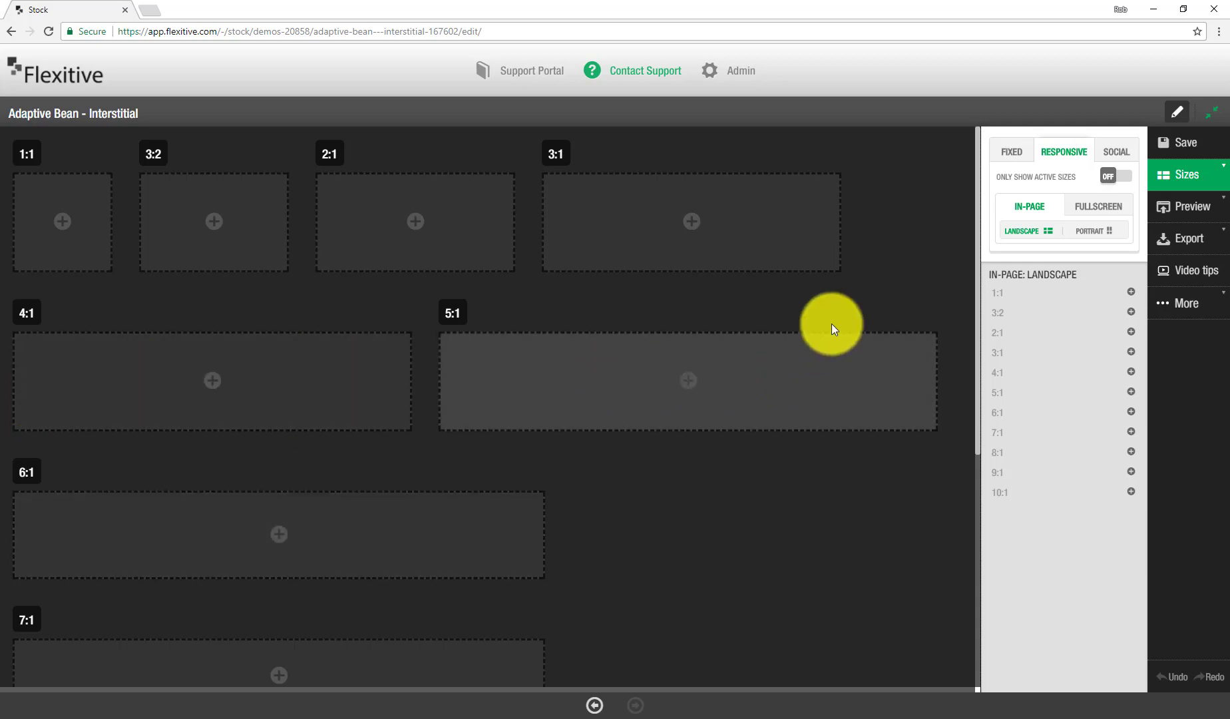
Switch the Sizes panel to FULLSCREEN to list the 1:1 through 16:9 slots
{"action": "left_click", "coordinate": [1099, 208]}
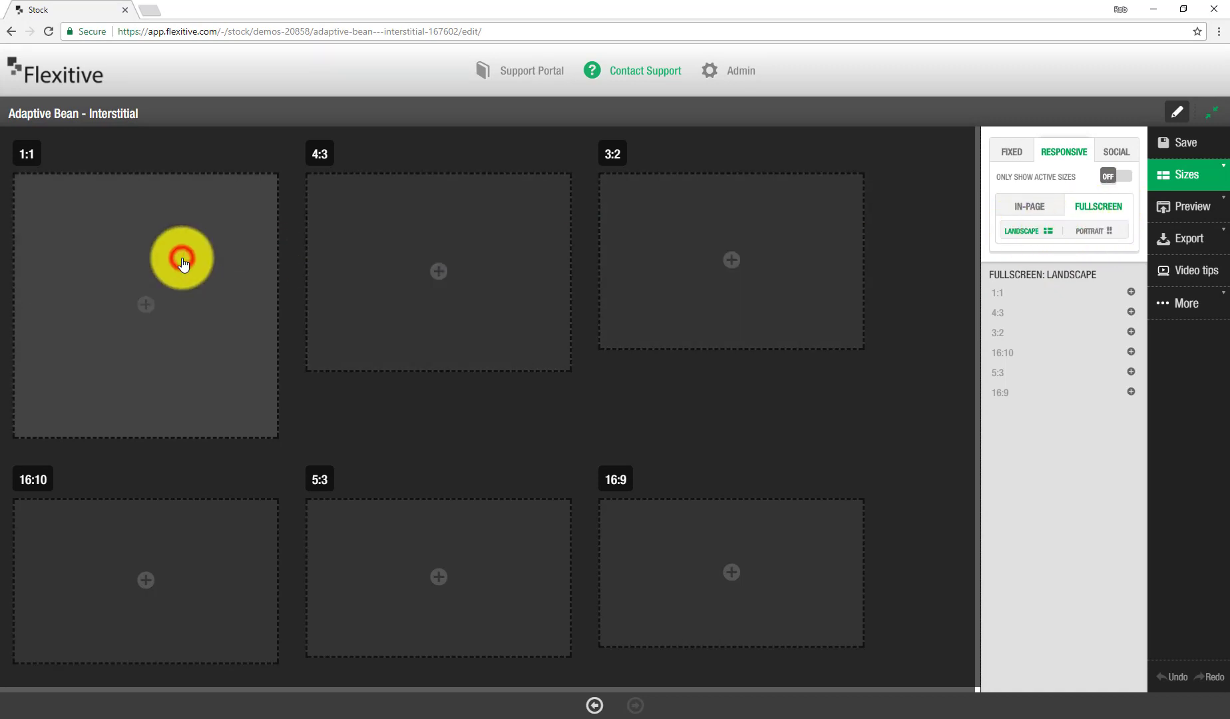
In the 1:1 fullscreen size, upload the cup, COLOR-BG.jpg, CTA.gif and horizontal logo files
{"action": "left_click", "coordinate": [183, 264]}
{"action": "left_click", "coordinate": [1086, 207]}
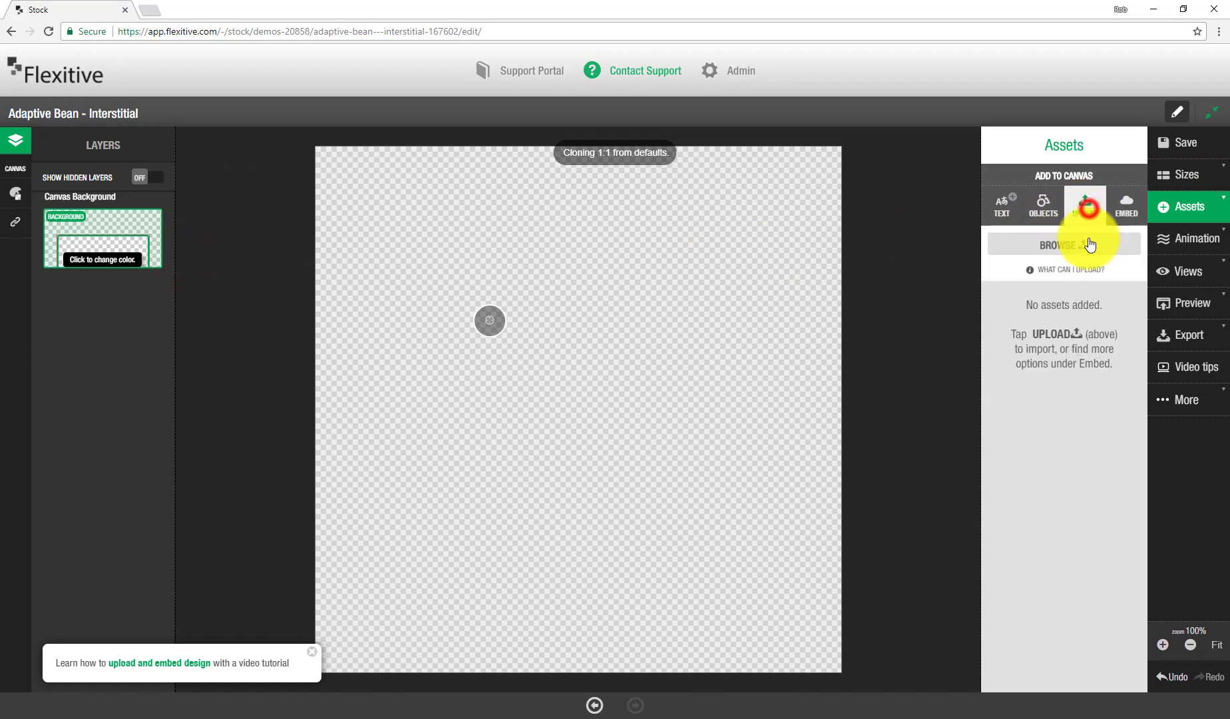
{"action": "left_click", "coordinate": [1090, 245]}
{"action": "left_click", "coordinate": [378, 116]}
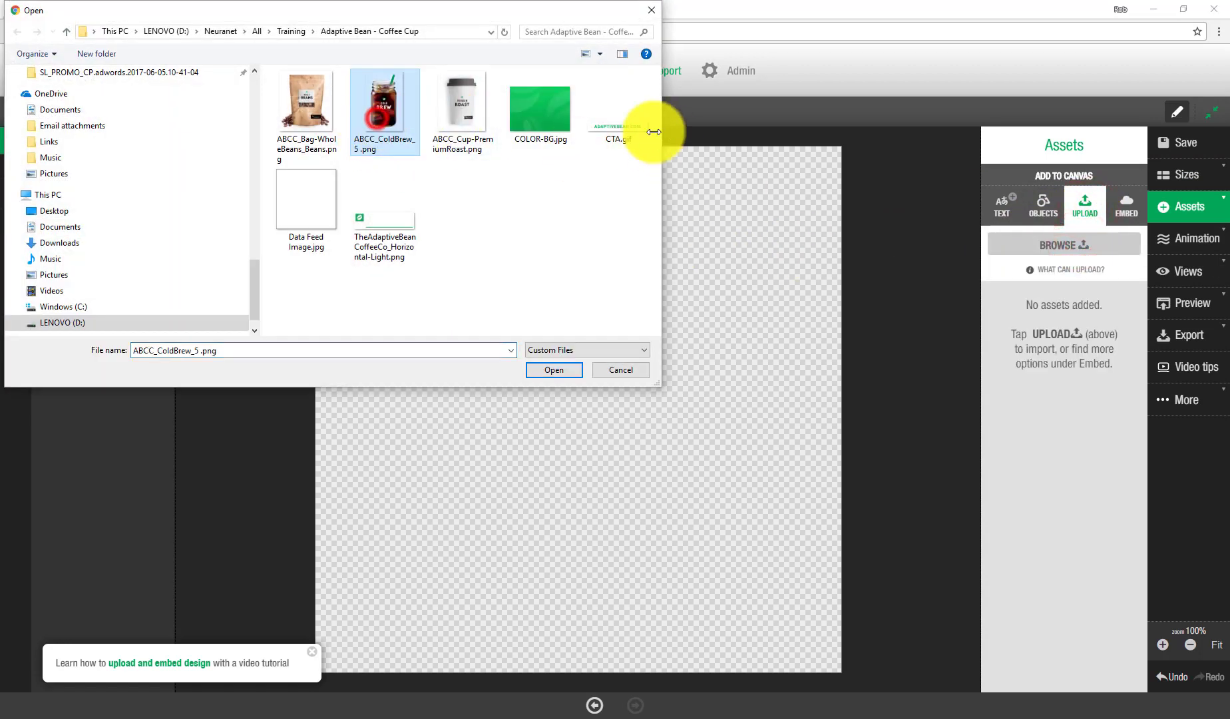
{"action": "left_click", "coordinate": [444, 112]}
{"action": "left_click", "coordinate": [620, 115], "text": "shift"}
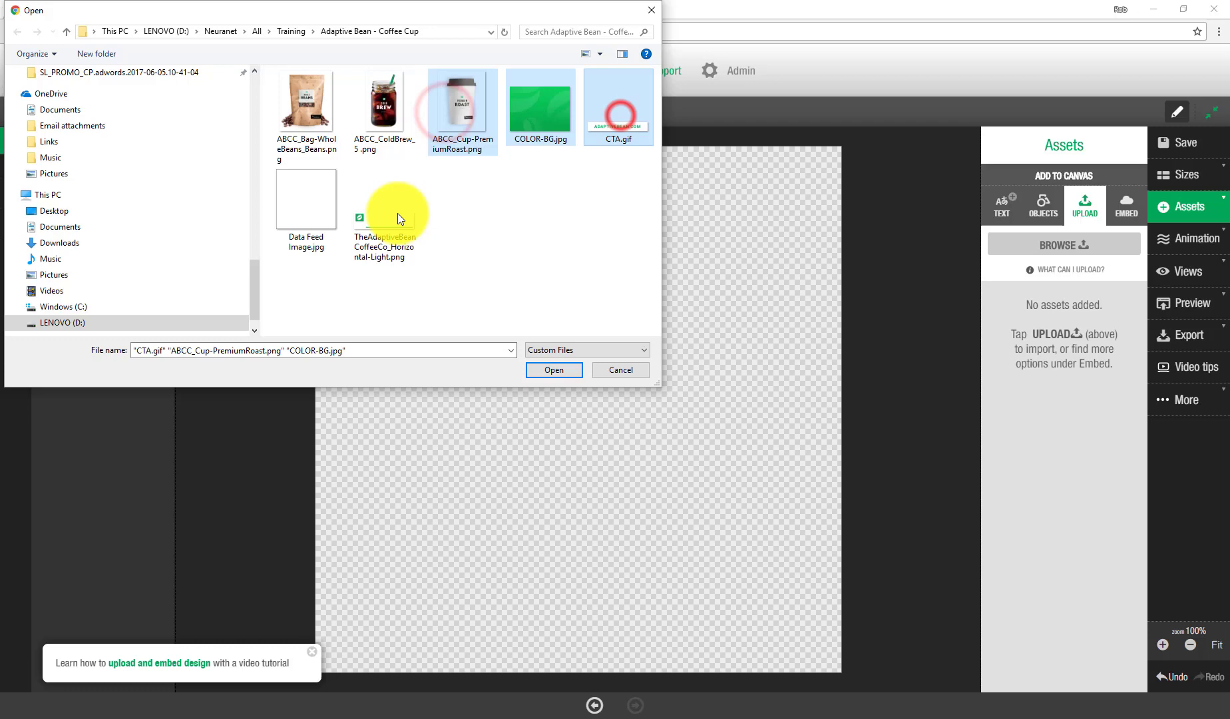
{"action": "left_click", "coordinate": [398, 214], "text": "ctrl"}
{"action": "left_click", "coordinate": [547, 368]}
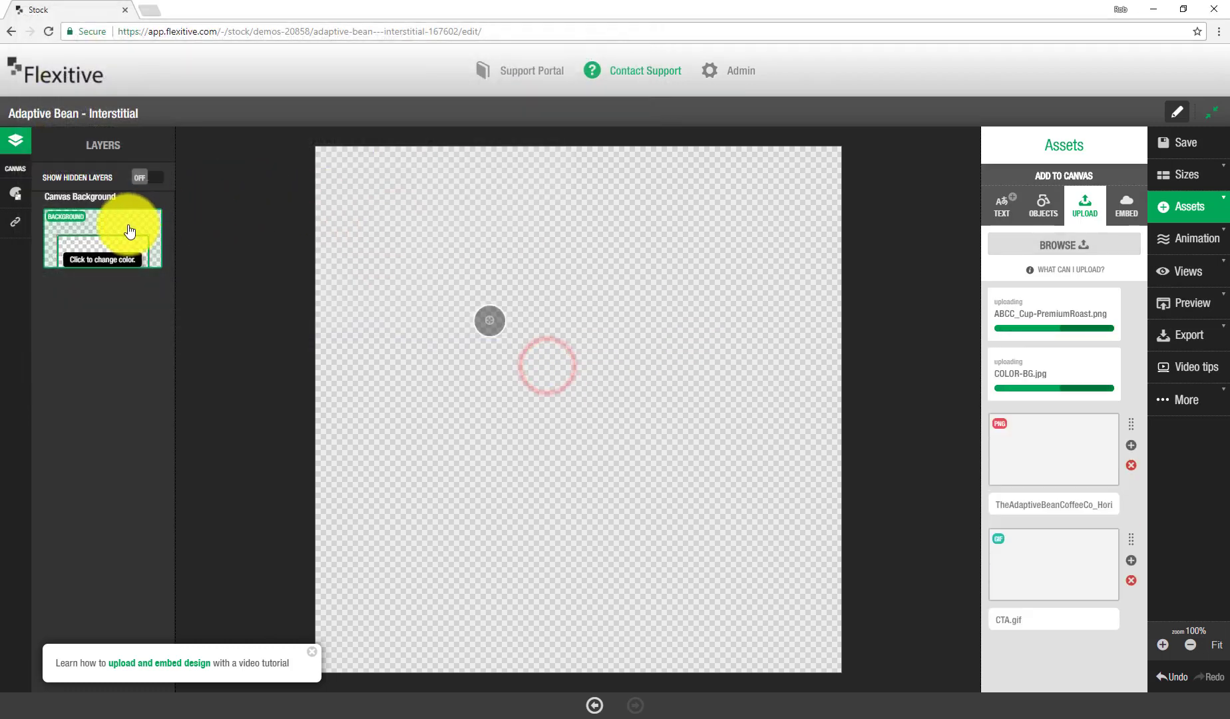
Set the canvas background to white and stretch COLOR-BG.jpg to fill all edges
{"action": "left_click", "coordinate": [130, 231]}
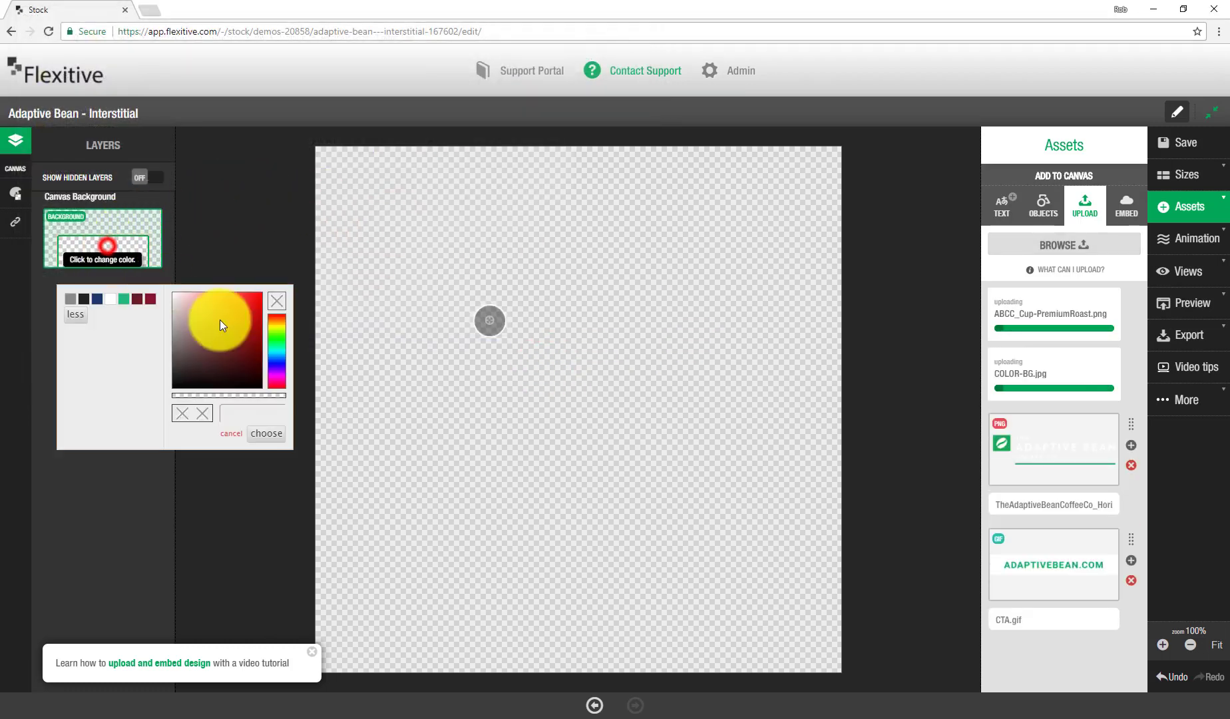
{"action": "left_click", "coordinate": [274, 439]}
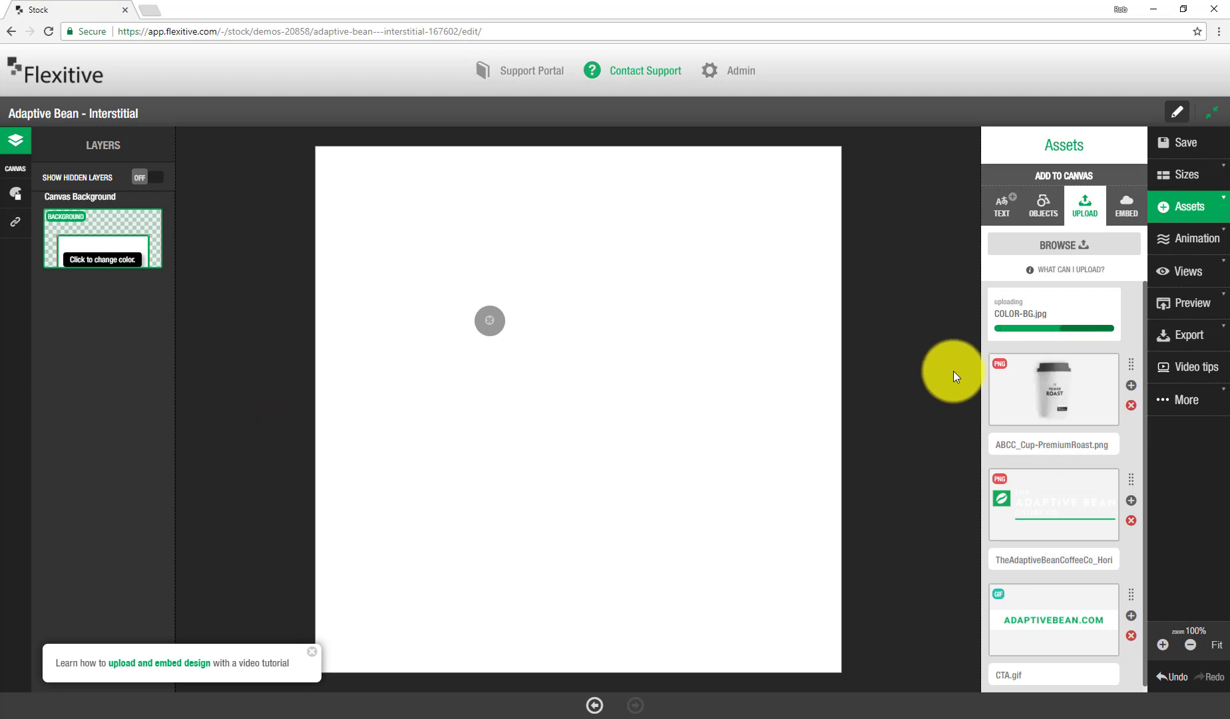
{"action": "left_click_drag", "start_coordinate": [1040, 337], "coordinate": [658, 354]}
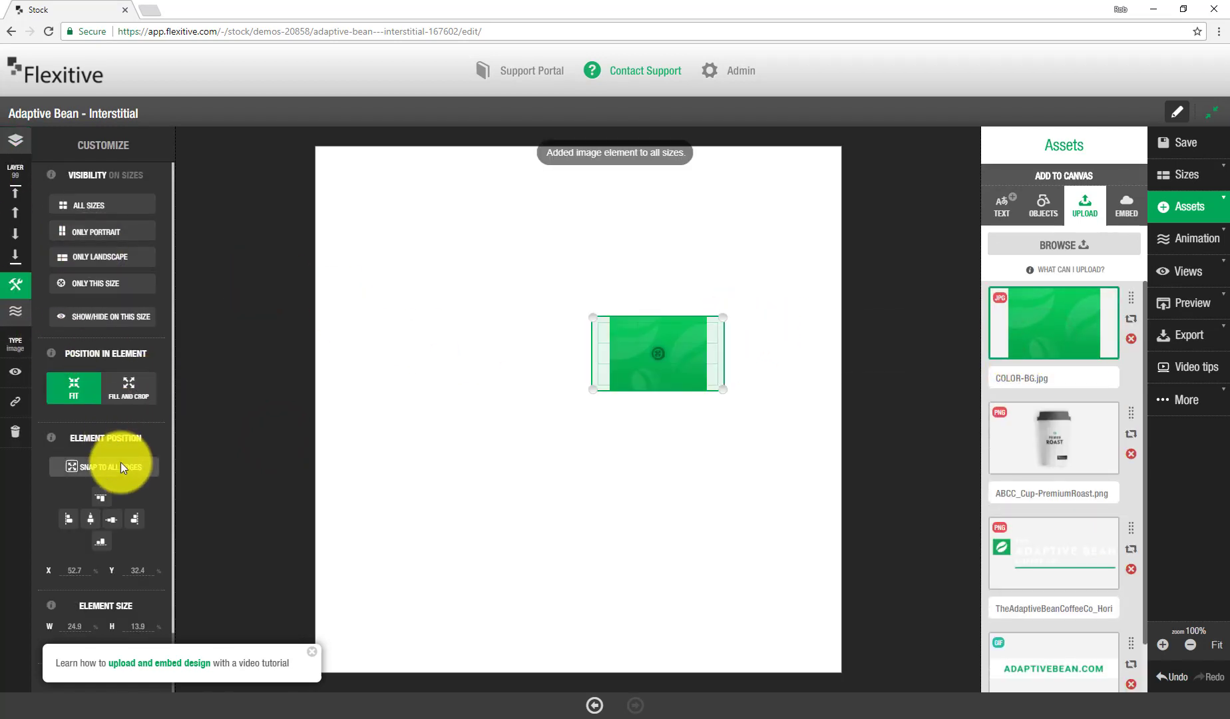
{"action": "left_click", "coordinate": [120, 466]}
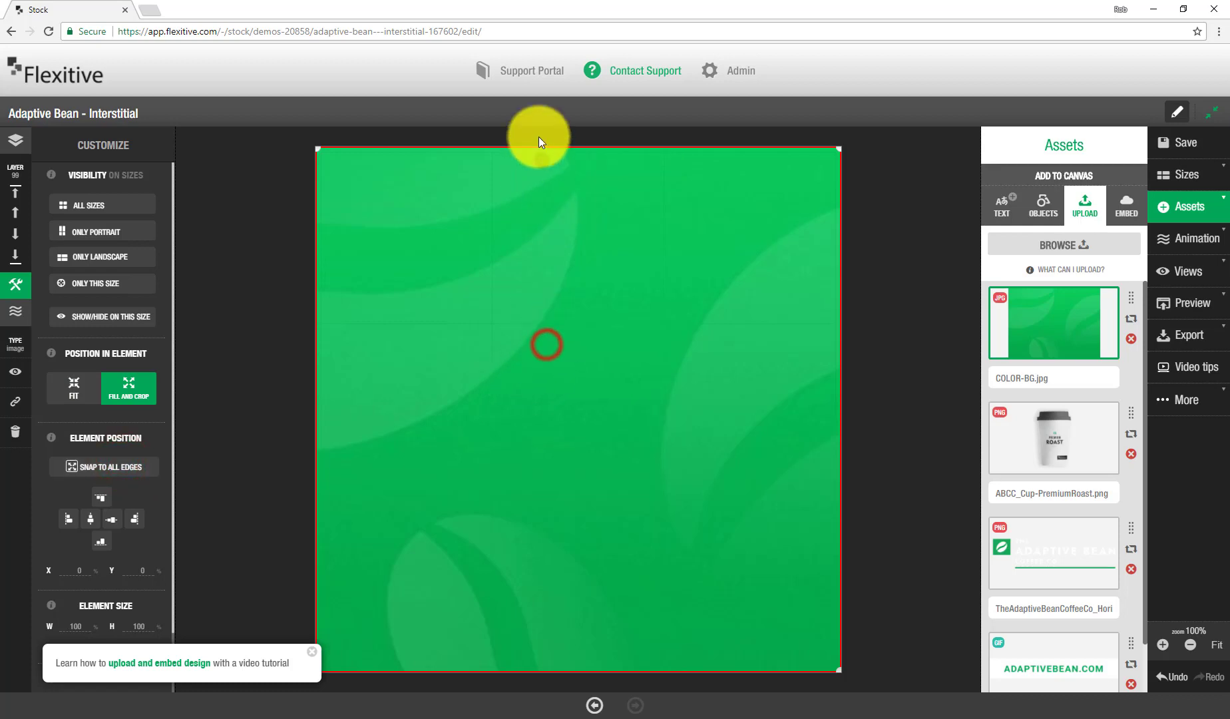
Place the Premium Roast cup image, enlarged and centred on the canvas
{"action": "left_click_drag", "start_coordinate": [1105, 439], "coordinate": [504, 289]}
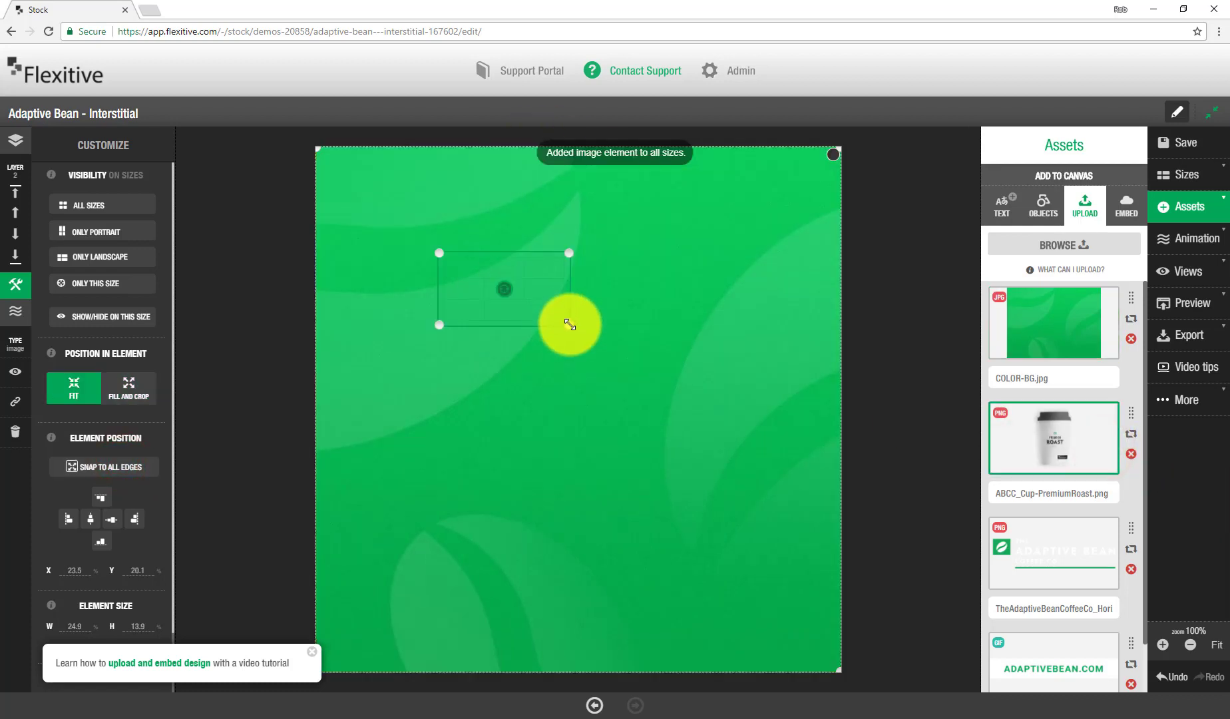
{"action": "left_click_drag", "start_coordinate": [570, 325], "coordinate": [709, 559]}
{"action": "left_click", "coordinate": [687, 426]}
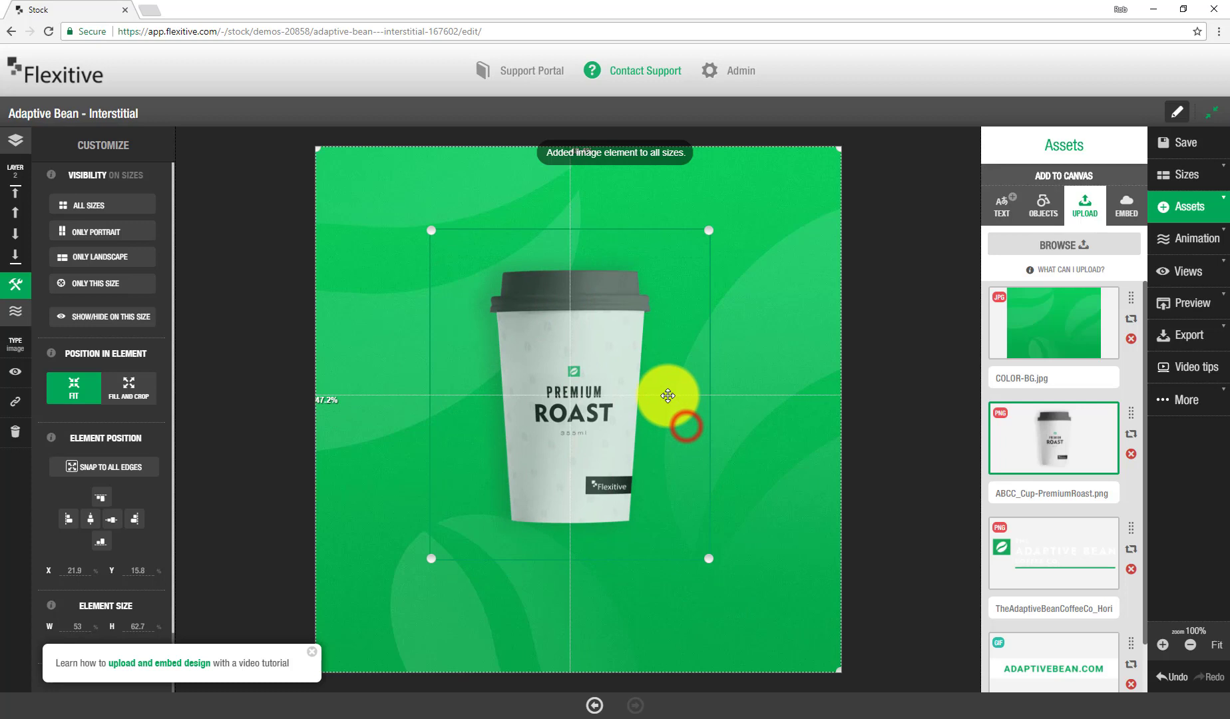
{"action": "left_click_drag", "start_coordinate": [667, 395], "coordinate": [639, 379]}
{"action": "left_click_drag", "start_coordinate": [683, 541], "coordinate": [758, 581]}
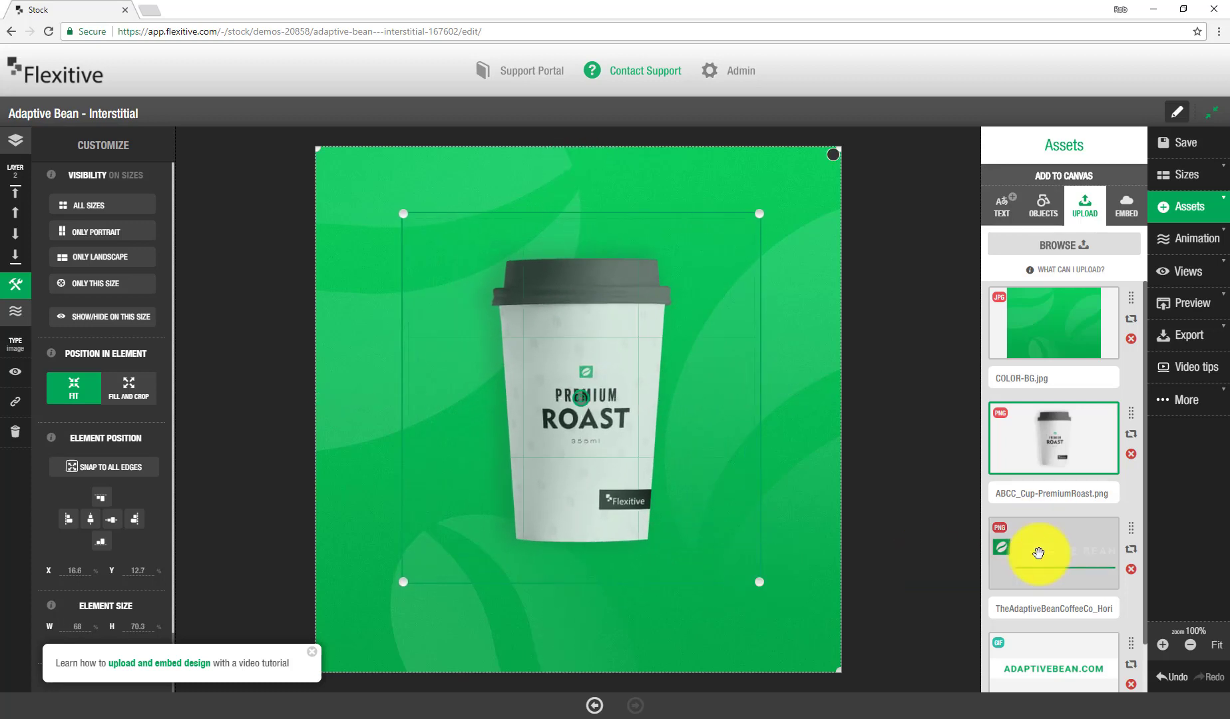
Add the widened Adaptive Bean logo at top and the ADAPTIVEBEAN.COM button below, shrinking the cup
{"action": "left_click_drag", "start_coordinate": [1058, 549], "coordinate": [444, 193]}
{"action": "left_click_drag", "start_coordinate": [493, 228], "coordinate": [792, 245]}
{"action": "scroll", "coordinate": [1078, 603], "scroll_direction": "down", "scroll_amount": 1}
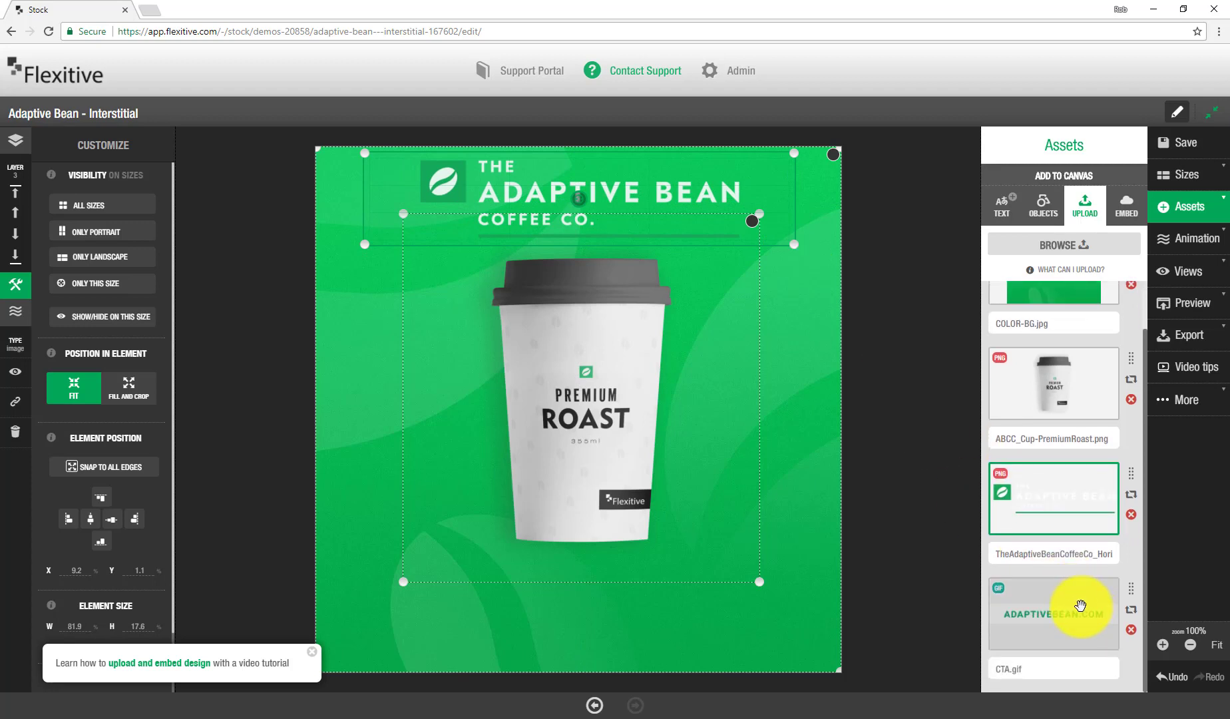
{"action": "left_click_drag", "start_coordinate": [1079, 604], "coordinate": [531, 601]}
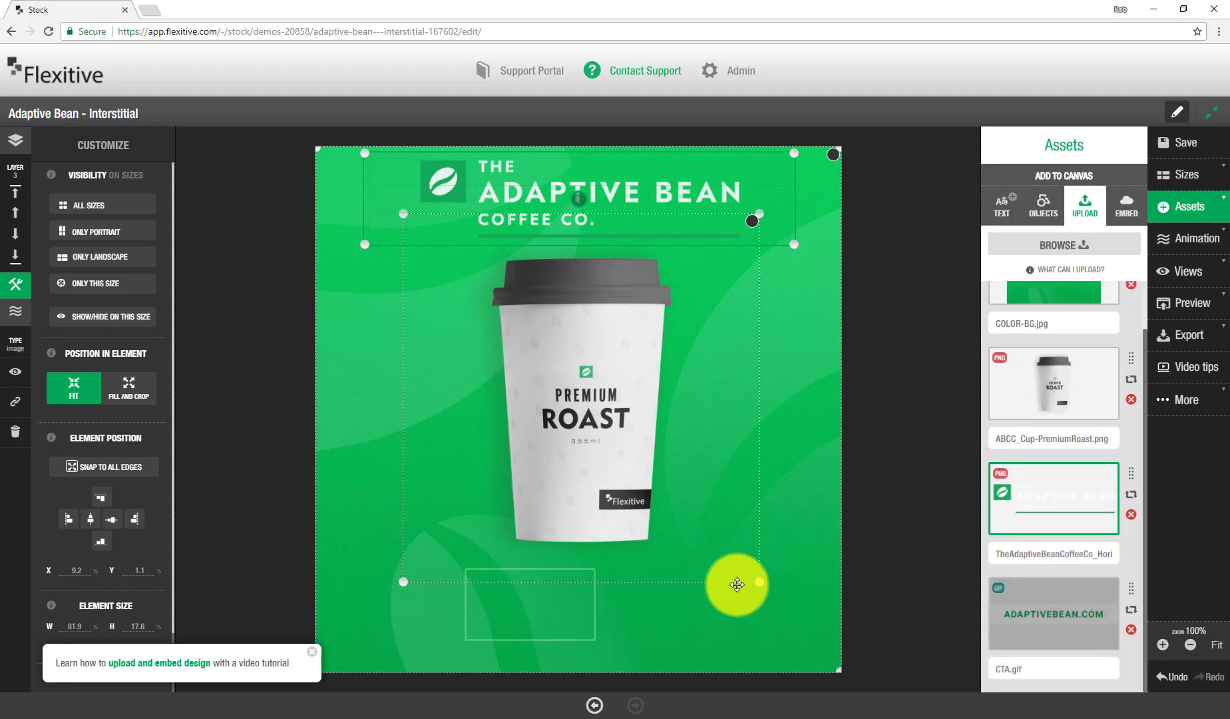
{"action": "left_click_drag", "start_coordinate": [737, 584], "coordinate": [732, 585]}
{"action": "left_click_drag", "start_coordinate": [595, 639], "coordinate": [662, 637]}
{"action": "mouse_move", "coordinate": [759, 581]}
{"action": "left_mouse_down"}
{"action": "mouse_move", "coordinate": [744, 579]}
{"action": "mouse_move", "coordinate": [748, 566]}
{"action": "left_mouse_up"}
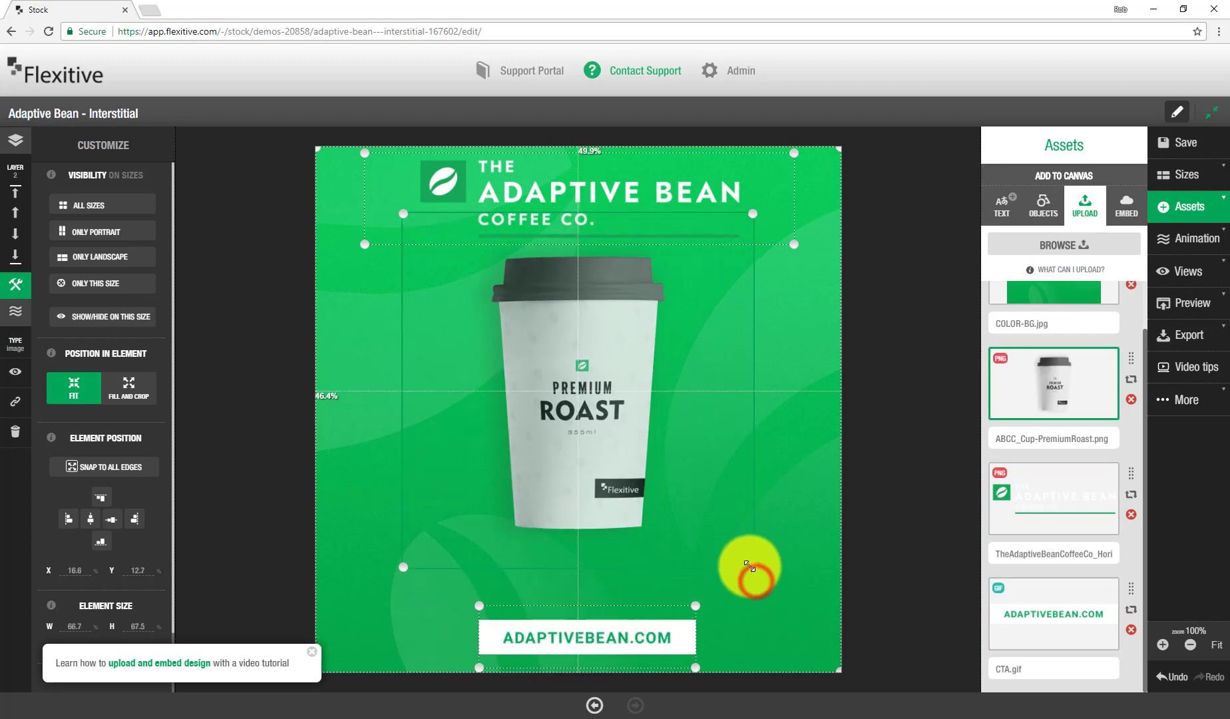
Add a text box reading 'Celebrate Coffee' to the canvas
{"action": "left_click", "coordinate": [1001, 203]}
{"action": "left_click_drag", "start_coordinate": [441, 328], "coordinate": [441, 407]}
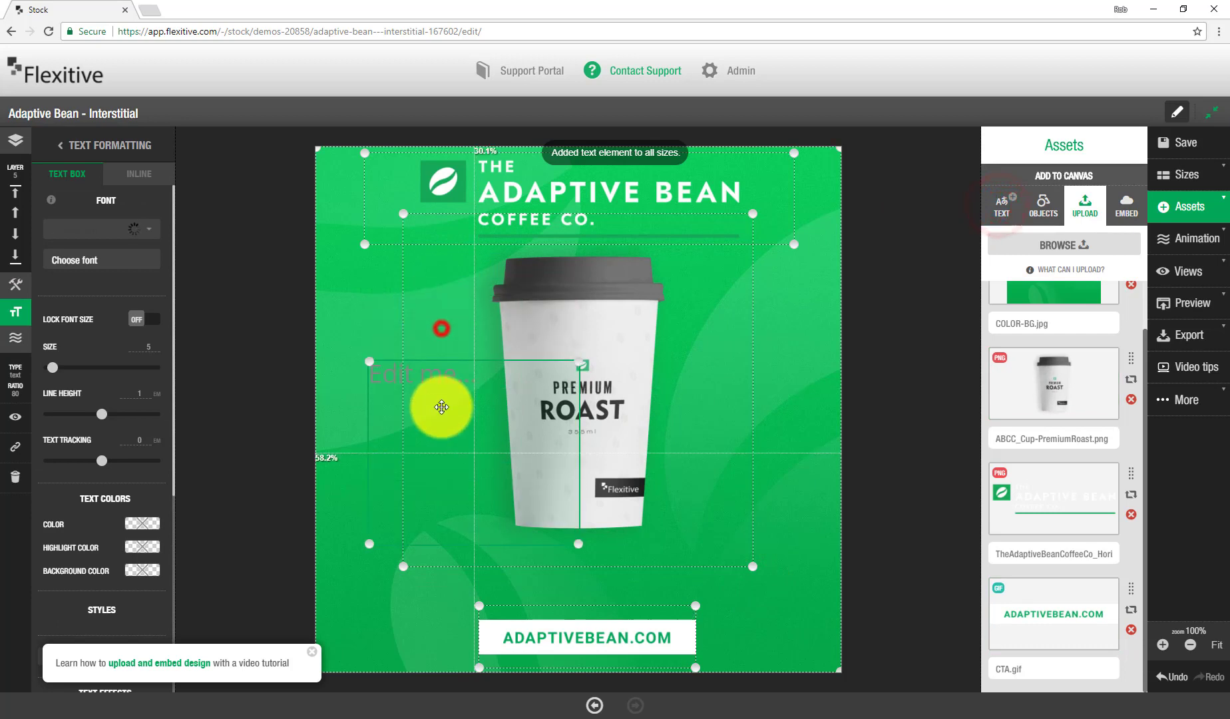
{"action": "double_click", "coordinate": [498, 405]}
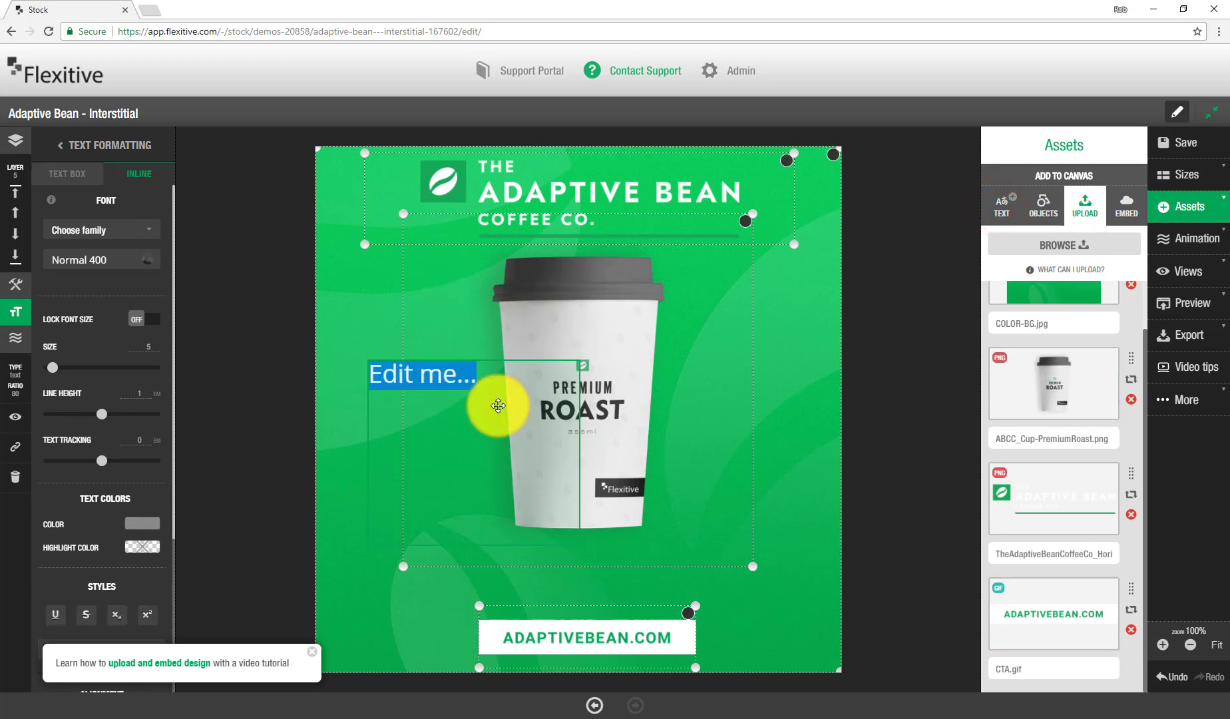
{"action": "type", "text": "Cele"}
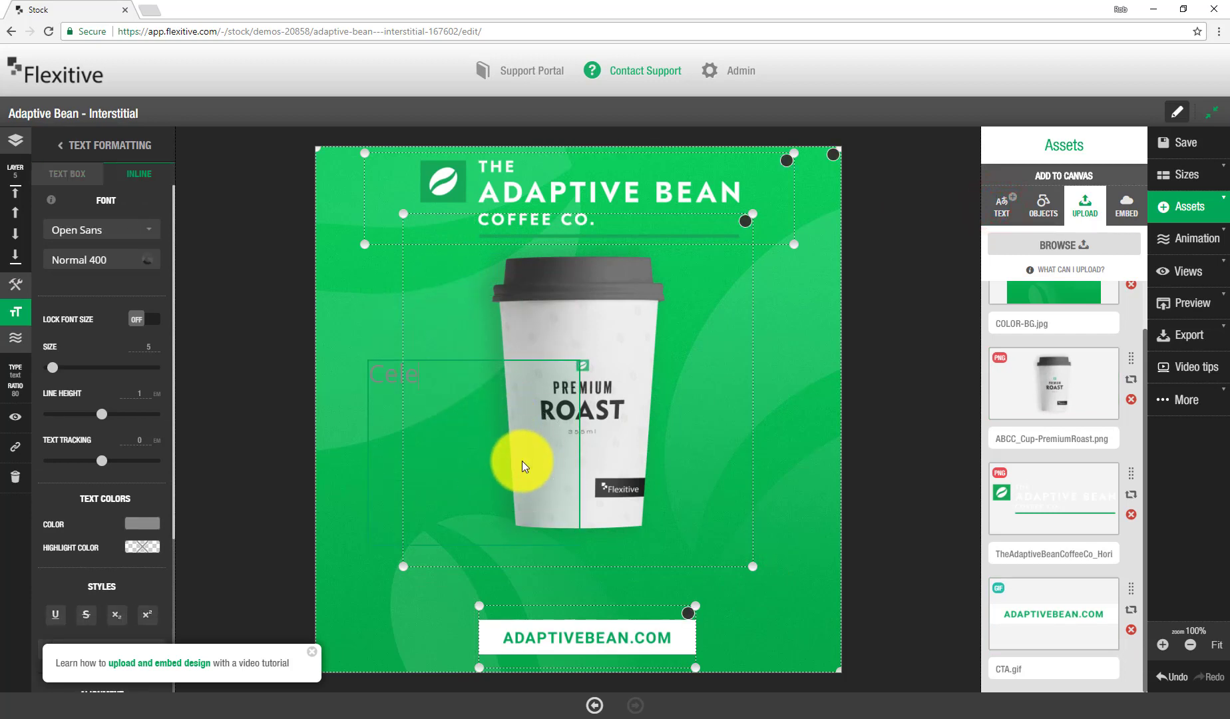
{"action": "type", "text": "brate Coffee"}
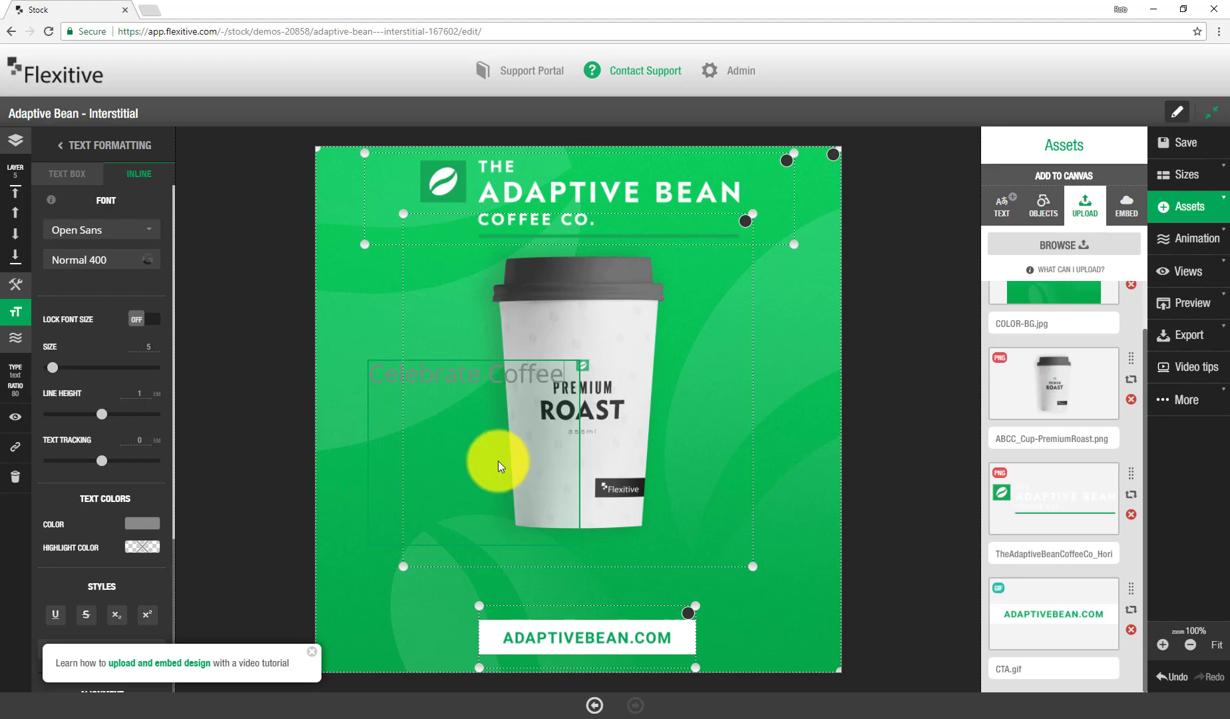
{"action": "left_click", "coordinate": [276, 393]}
{"action": "left_click", "coordinate": [472, 438]}
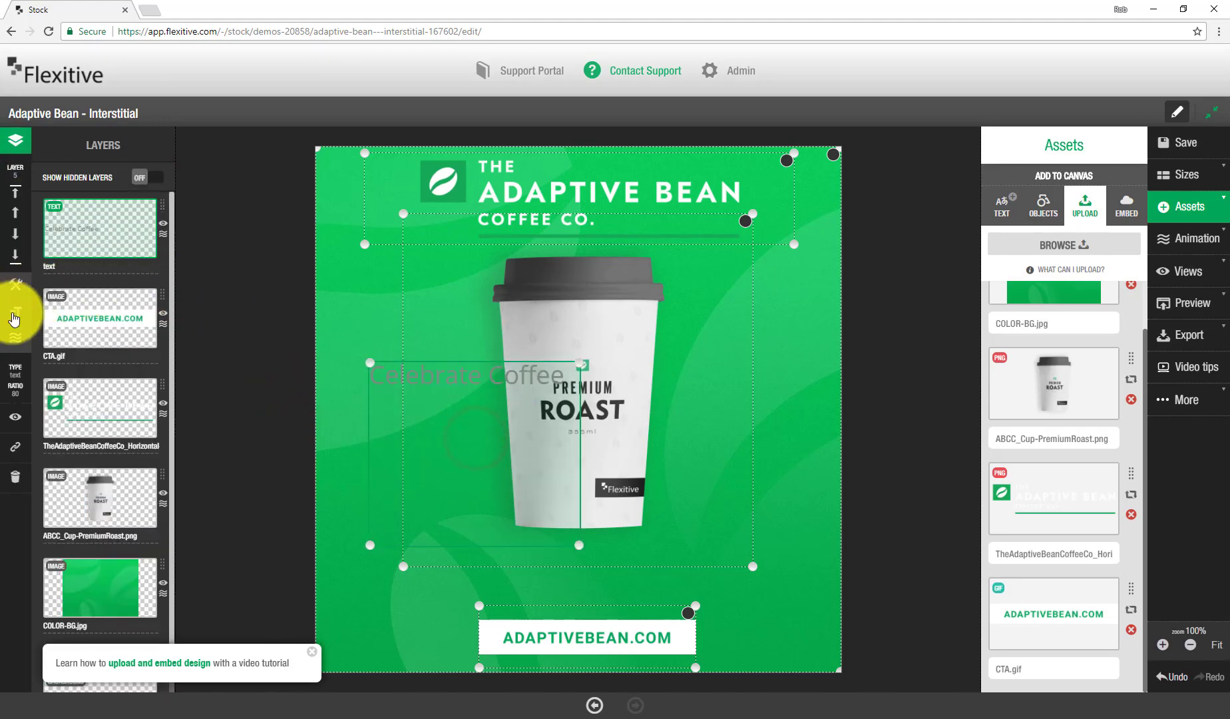
Format the headline as white, centre-aligned Montserrat text
{"action": "left_click", "coordinate": [15, 312]}
{"action": "left_click", "coordinate": [120, 229]}
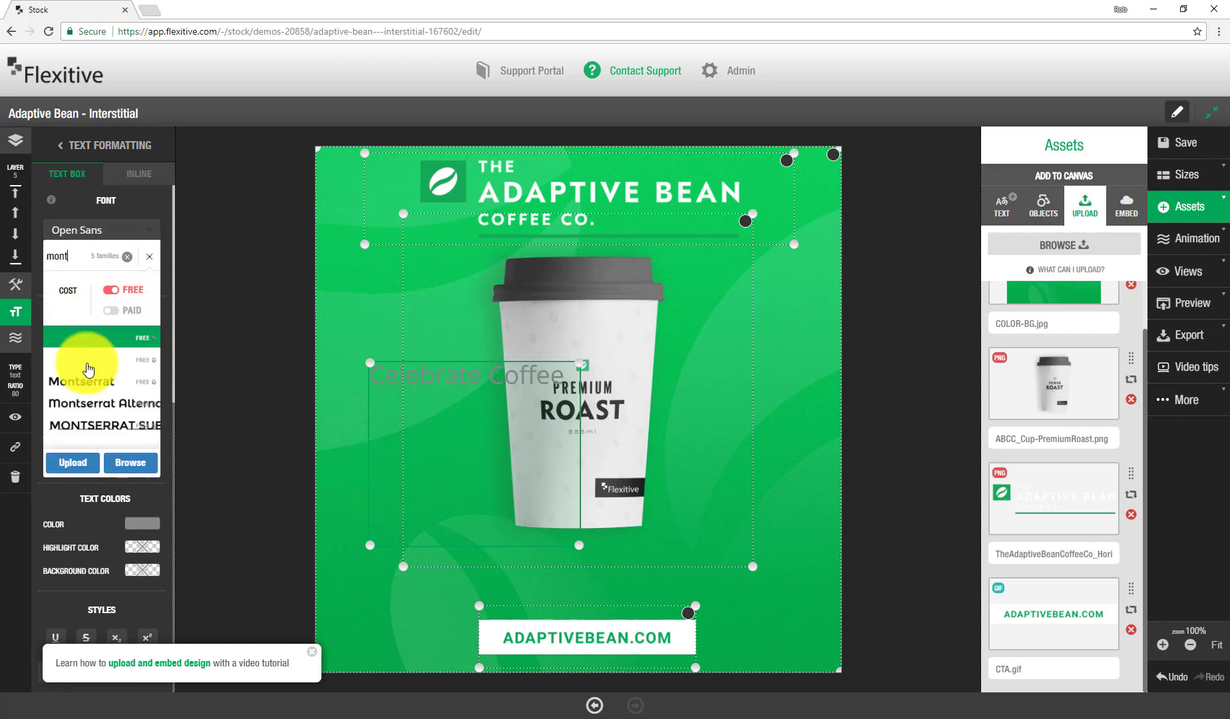
{"action": "left_click", "coordinate": [78, 390]}
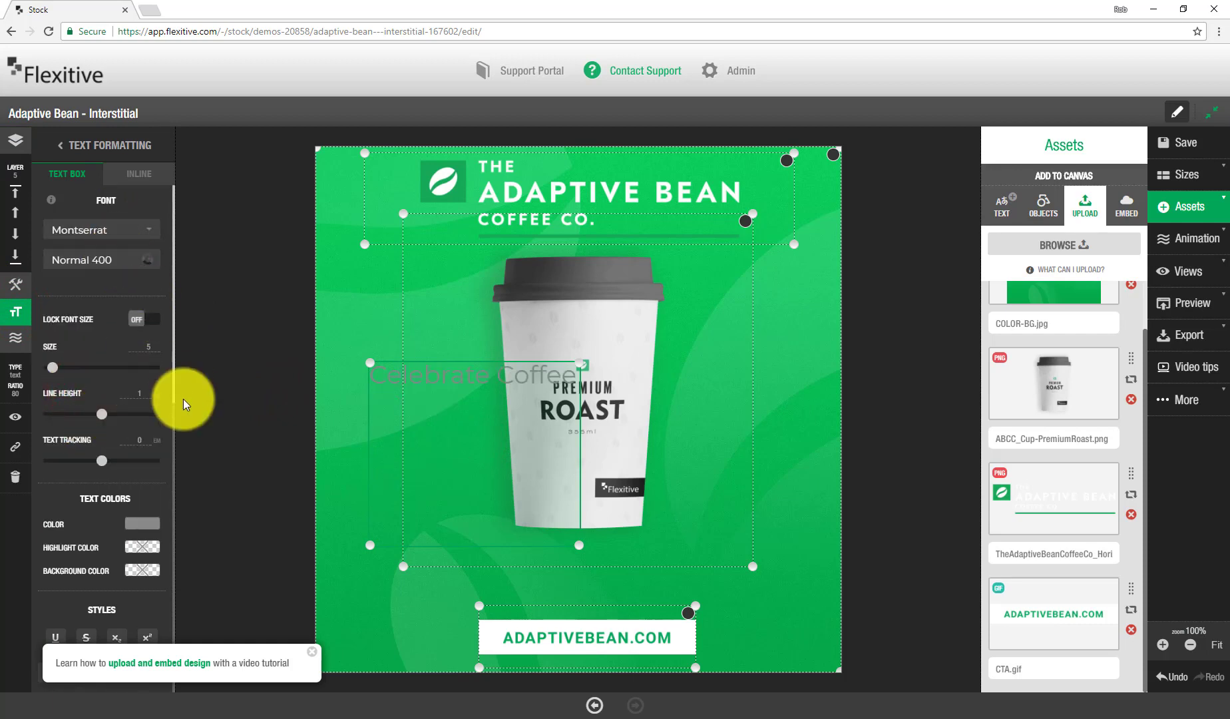
{"action": "left_click", "coordinate": [133, 529]}
{"action": "left_click", "coordinate": [178, 366]}
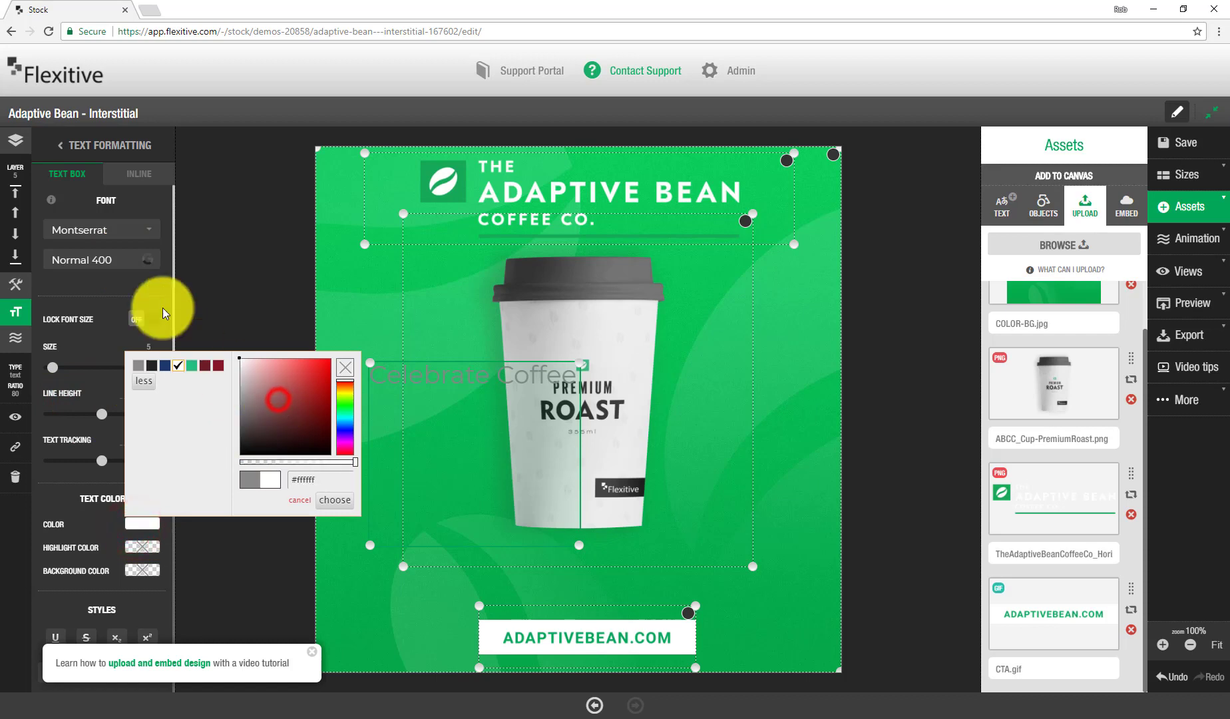
{"action": "left_click", "coordinate": [330, 503]}
{"action": "scroll", "coordinate": [125, 500], "scroll_direction": "down", "scroll_amount": 2}
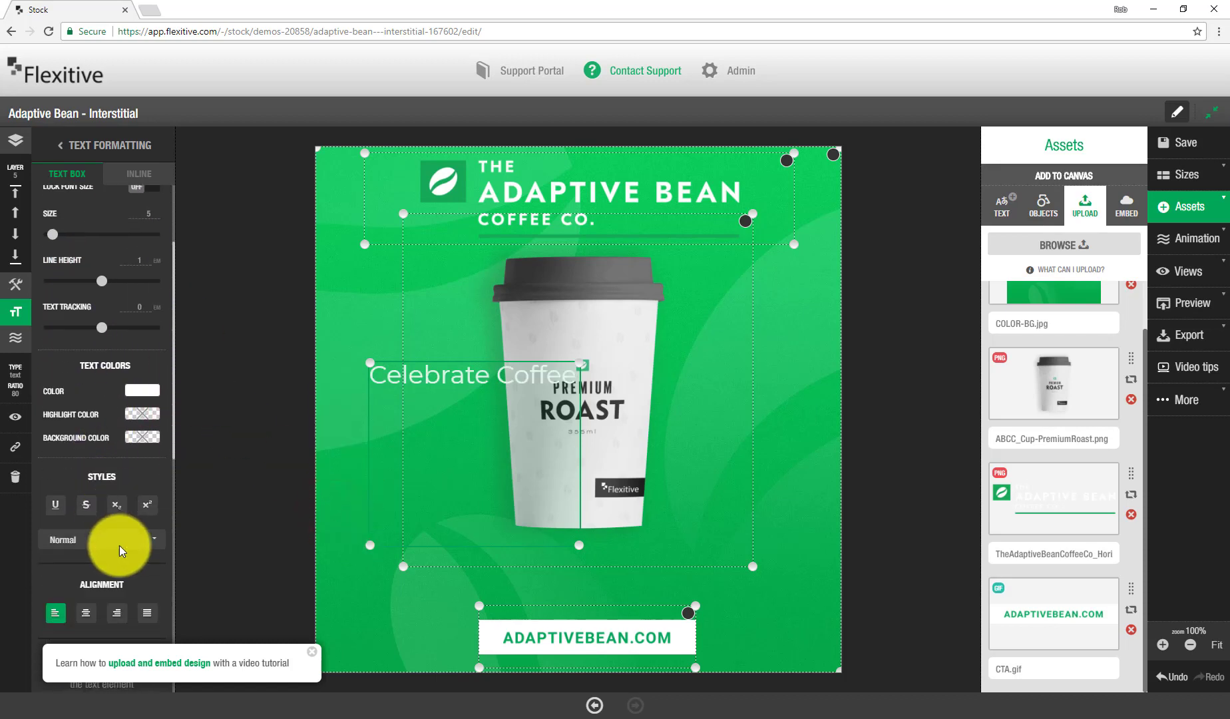
{"action": "left_click", "coordinate": [86, 612]}
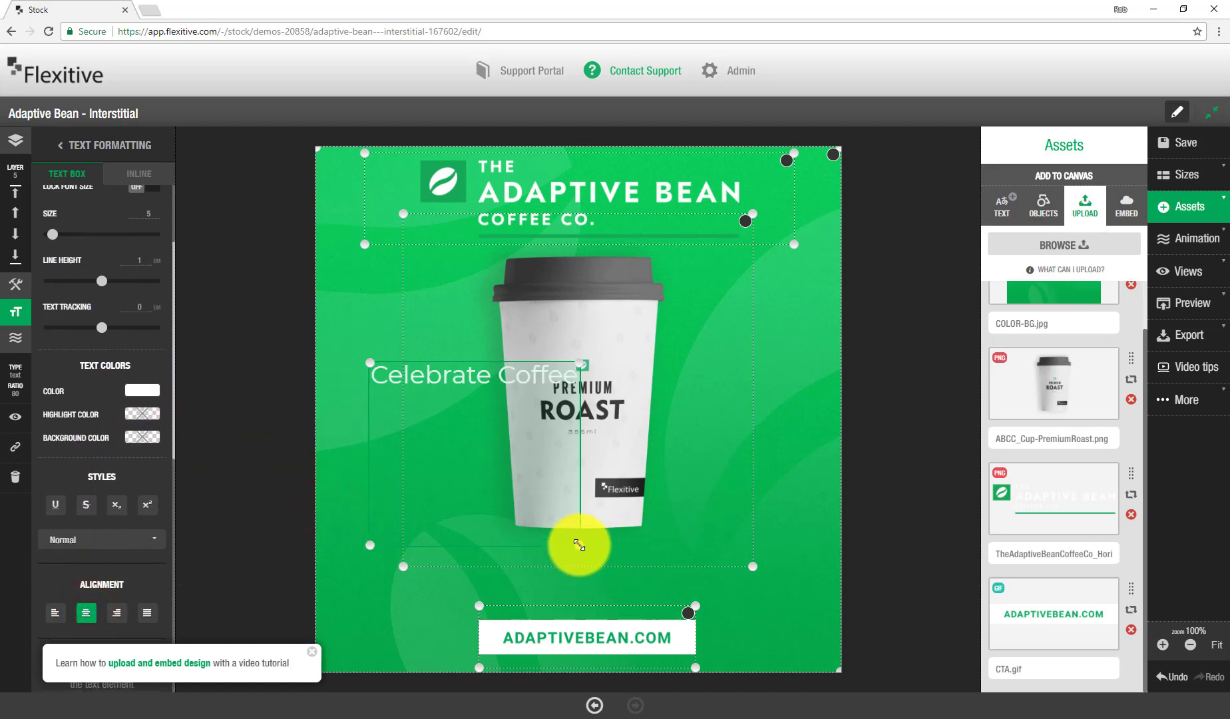
Enlarge the headline above the URL button and centre all elements horizontally on the canvas
{"action": "left_click_drag", "start_coordinate": [579, 545], "coordinate": [689, 380]}
{"action": "left_click_drag", "start_coordinate": [686, 416], "coordinate": [717, 581]}
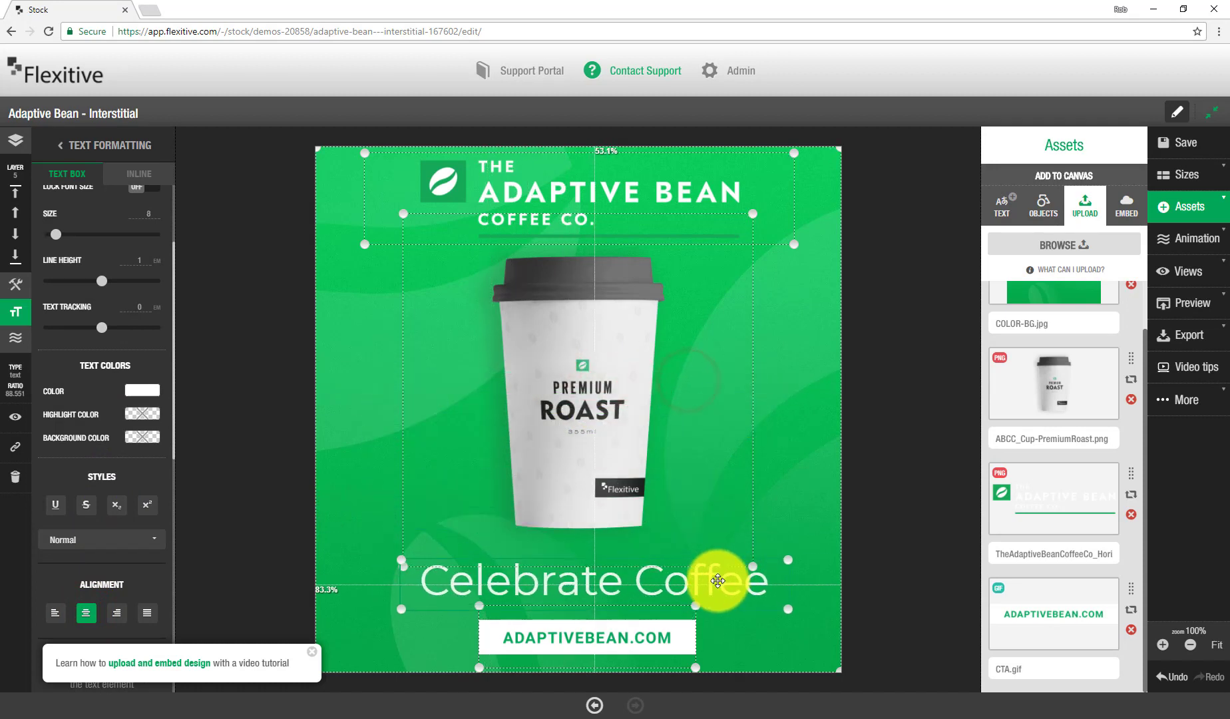
{"action": "left_click", "coordinate": [671, 637], "text": "shift"}
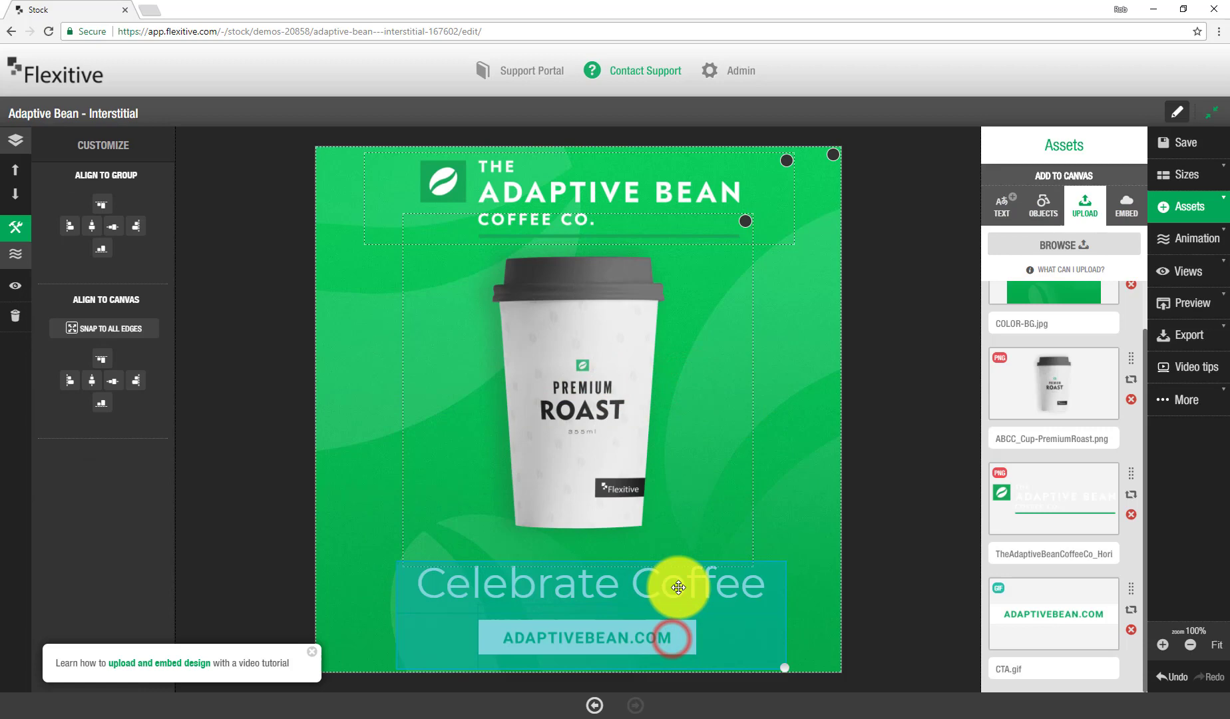
{"action": "left_click", "coordinate": [707, 513], "text": "shift"}
{"action": "left_click", "coordinate": [625, 183], "text": "shift"}
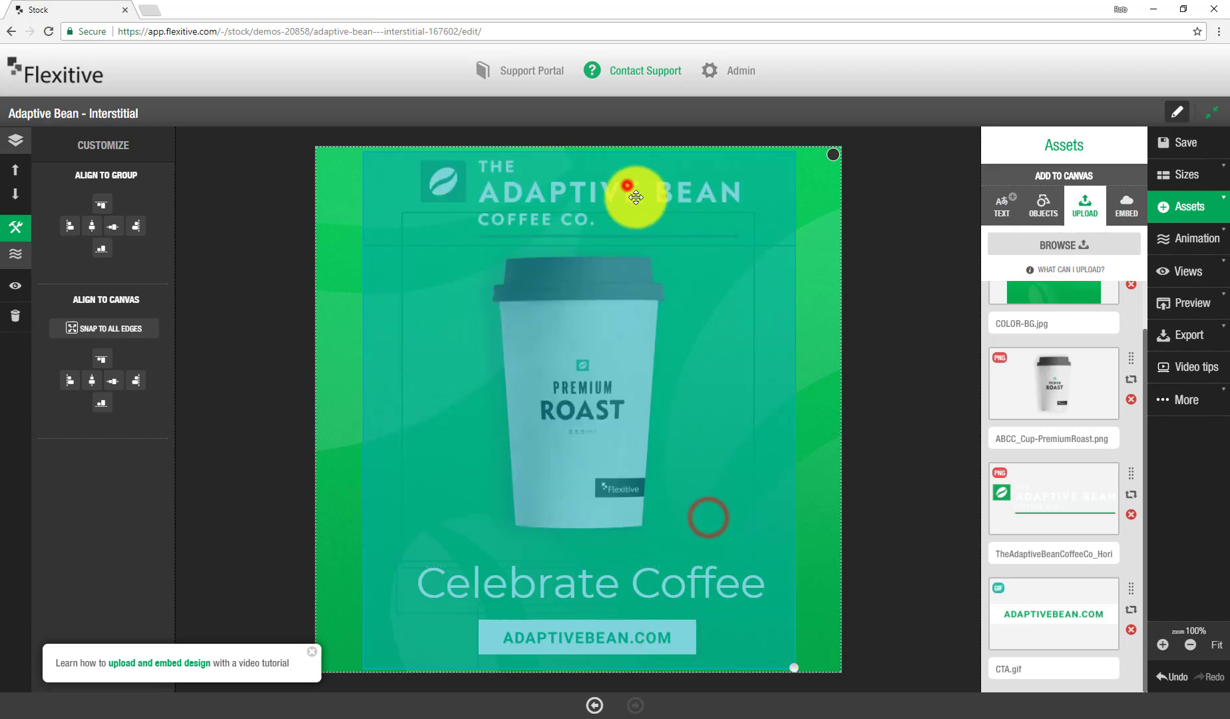
{"action": "left_click", "coordinate": [92, 378]}
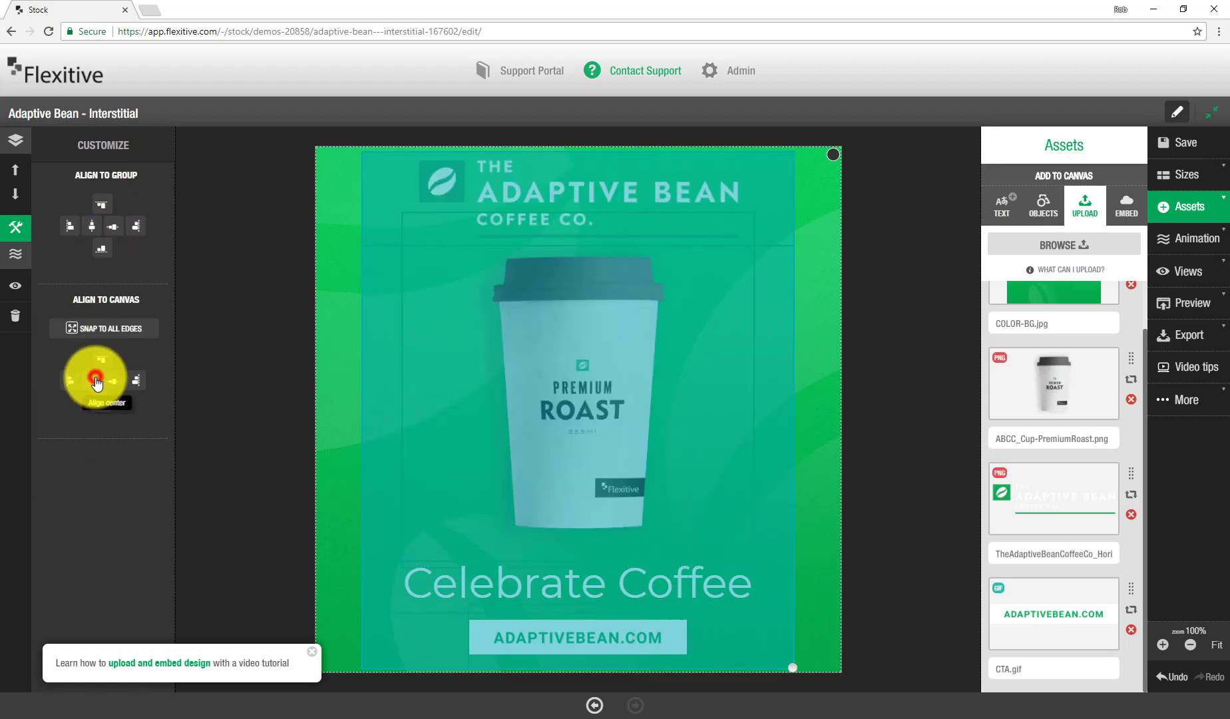
{"action": "left_click", "coordinate": [902, 439]}
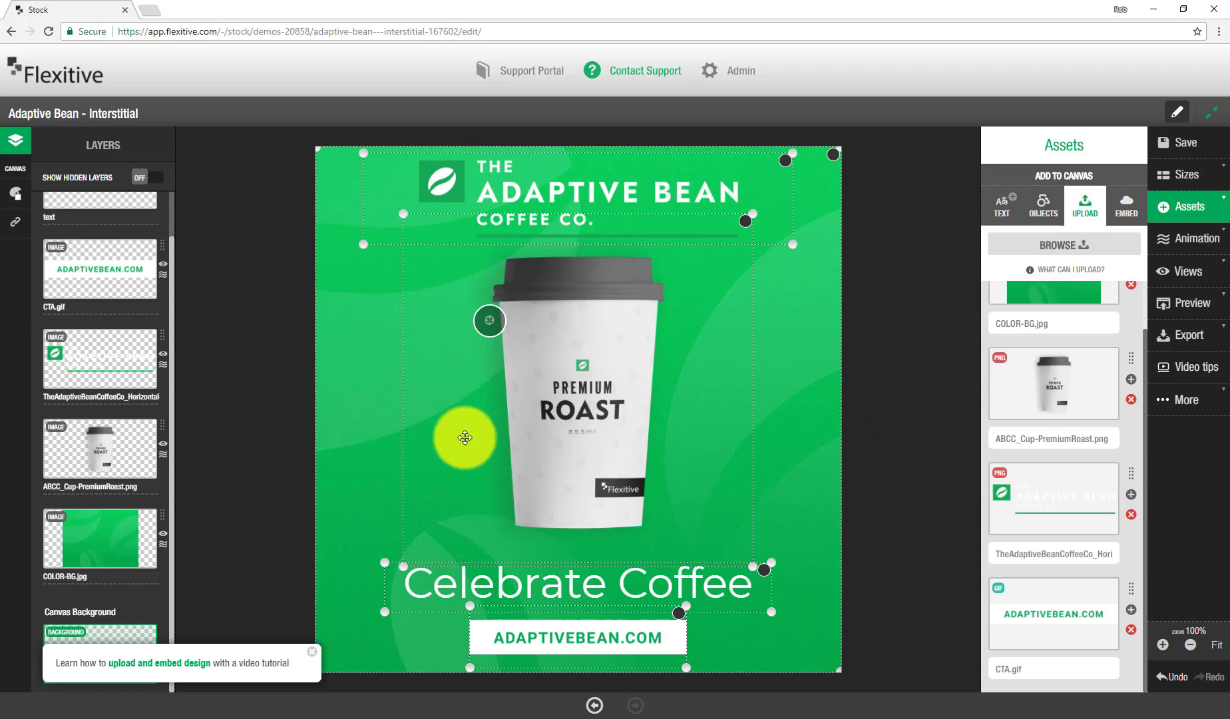
From View All Sizes, clone the 1:1 design into a new fullscreen landscape 4:3 size
{"action": "left_click", "coordinate": [1191, 177]}
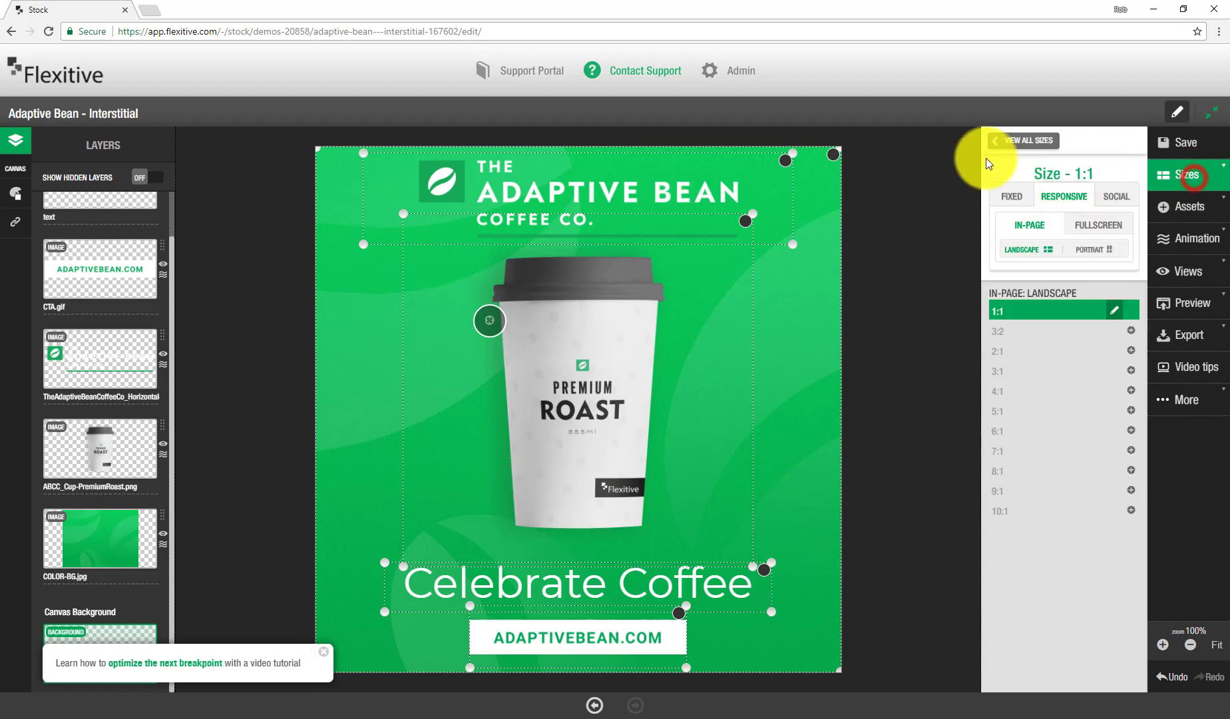
{"action": "left_click", "coordinate": [1003, 143]}
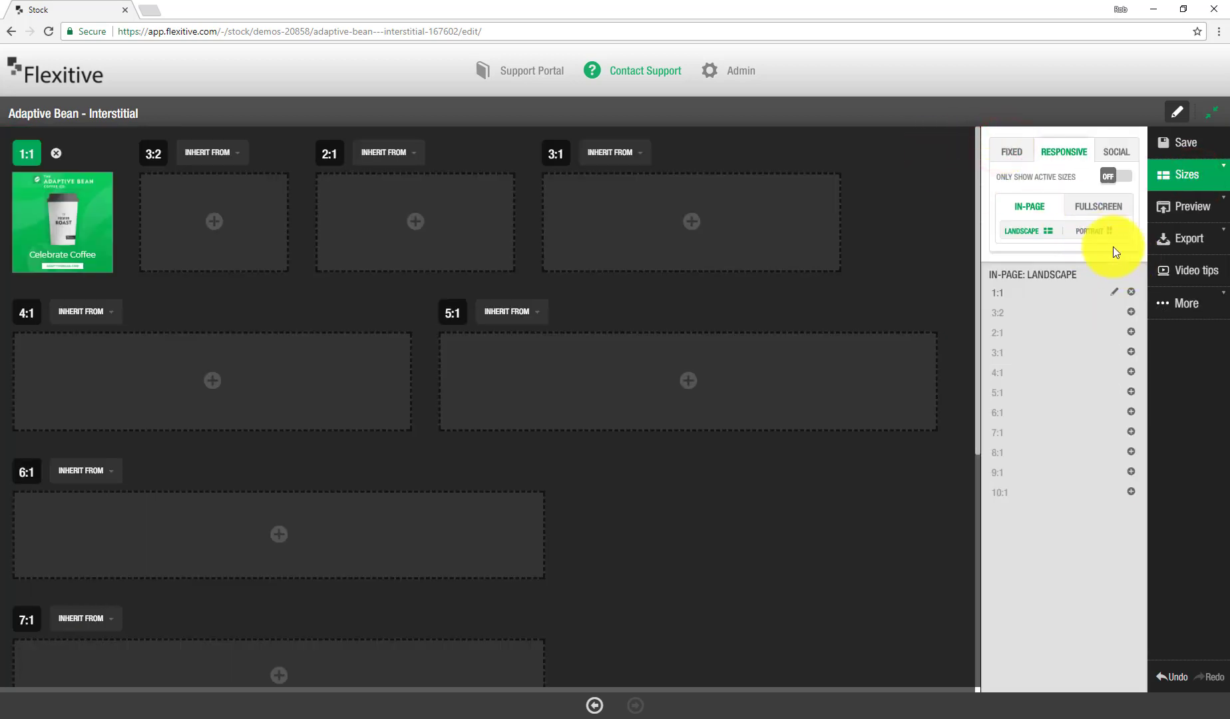
{"action": "left_click", "coordinate": [1085, 232]}
{"action": "left_click", "coordinate": [1094, 206]}
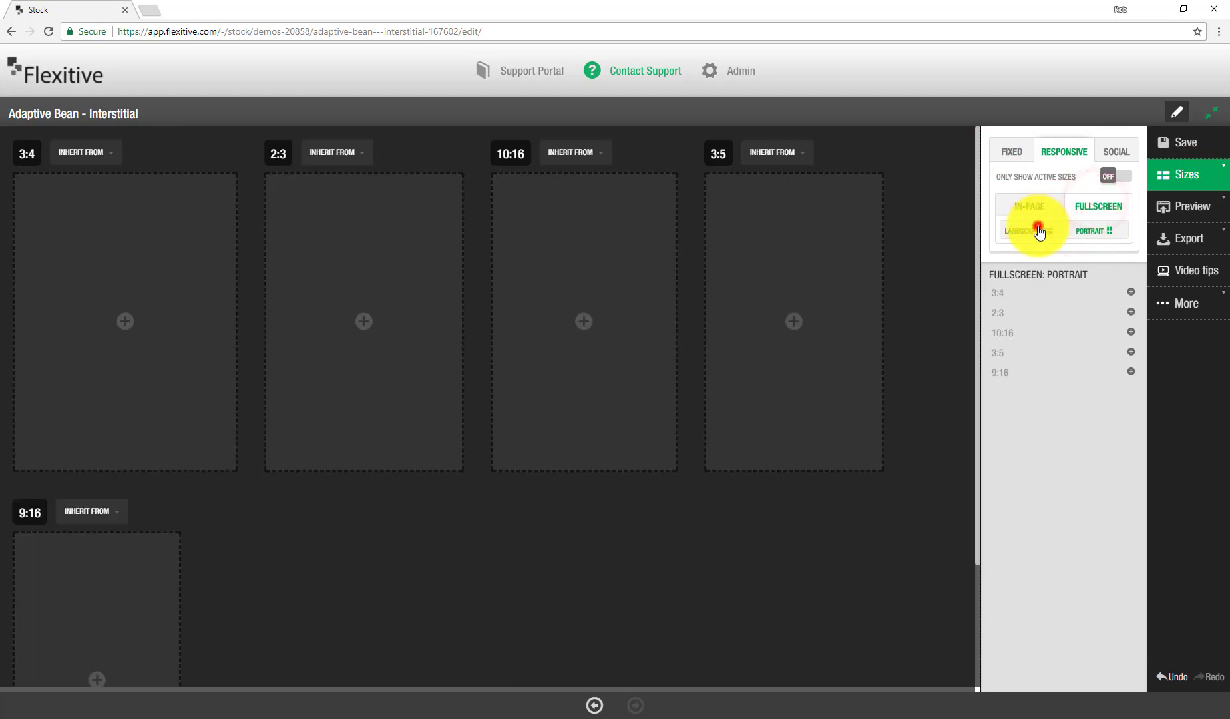
{"action": "left_click", "coordinate": [1030, 229]}
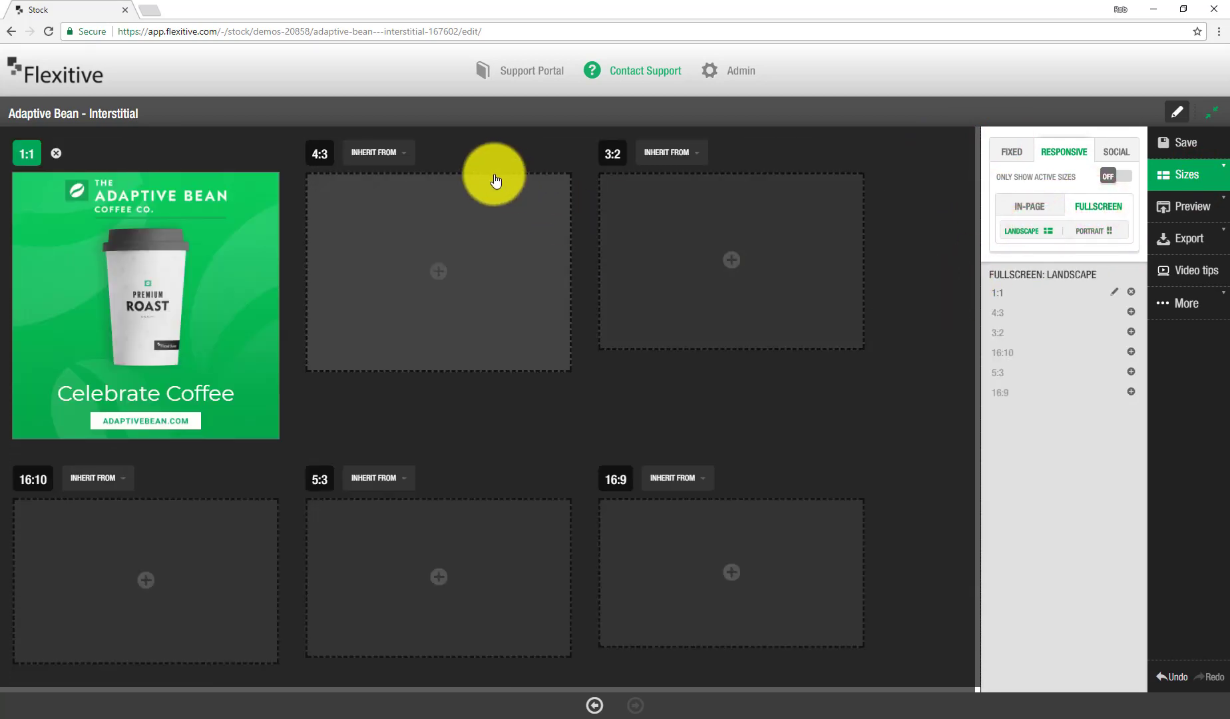
{"action": "left_click", "coordinate": [405, 298]}
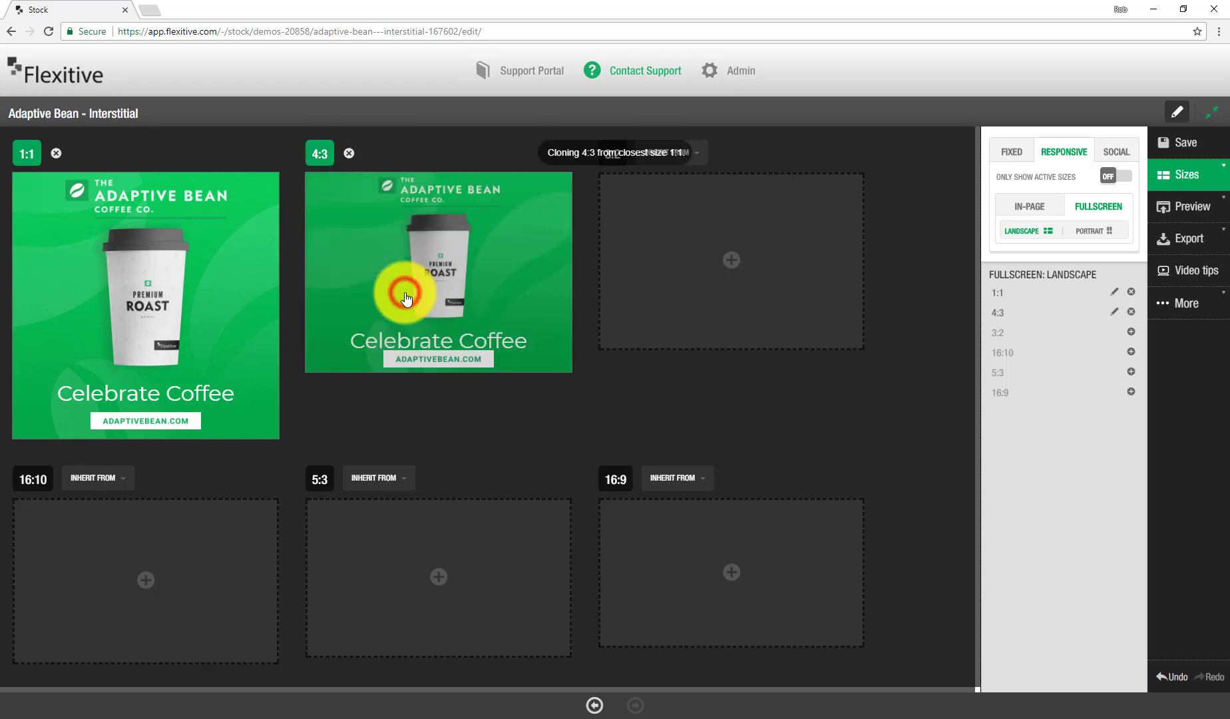
In the 4:3 ad, enlarge the cup and move it to the right side
{"action": "left_click", "coordinate": [485, 313]}
{"action": "mouse_move", "coordinate": [649, 374]}
{"action": "left_mouse_down"}
{"action": "mouse_move", "coordinate": [673, 398]}
{"action": "mouse_move", "coordinate": [783, 403]}
{"action": "left_mouse_up"}
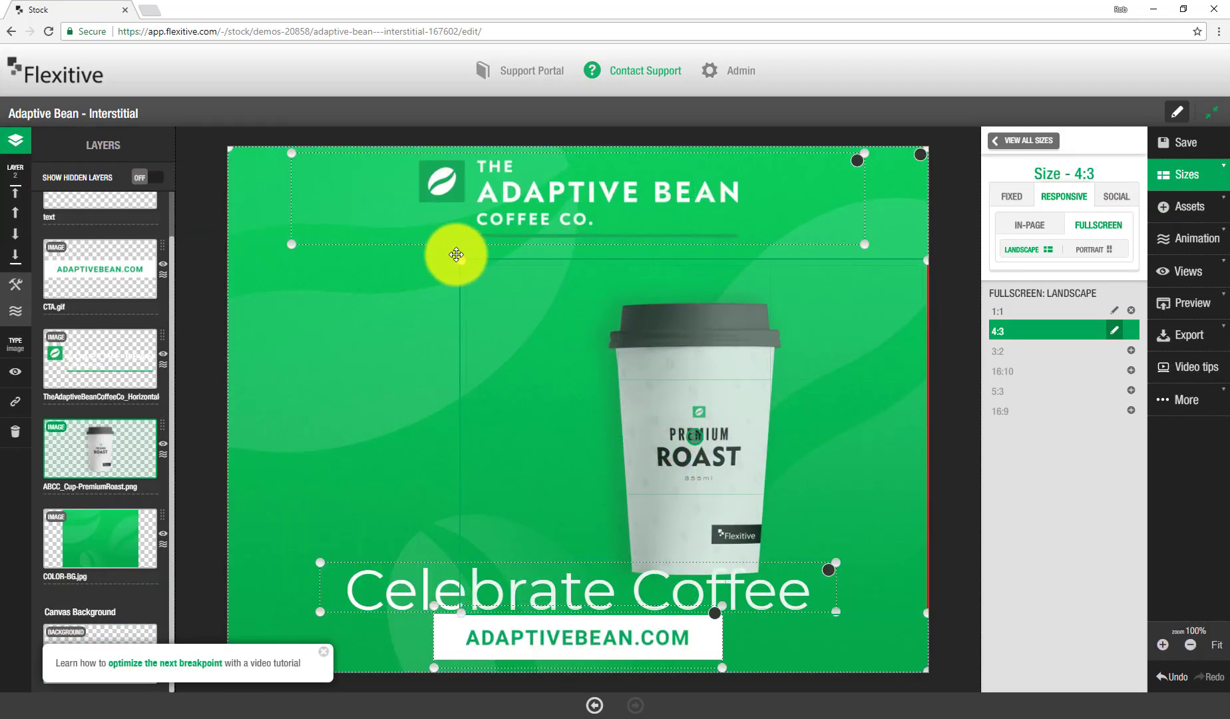
{"action": "left_click_drag", "start_coordinate": [461, 261], "coordinate": [557, 252]}
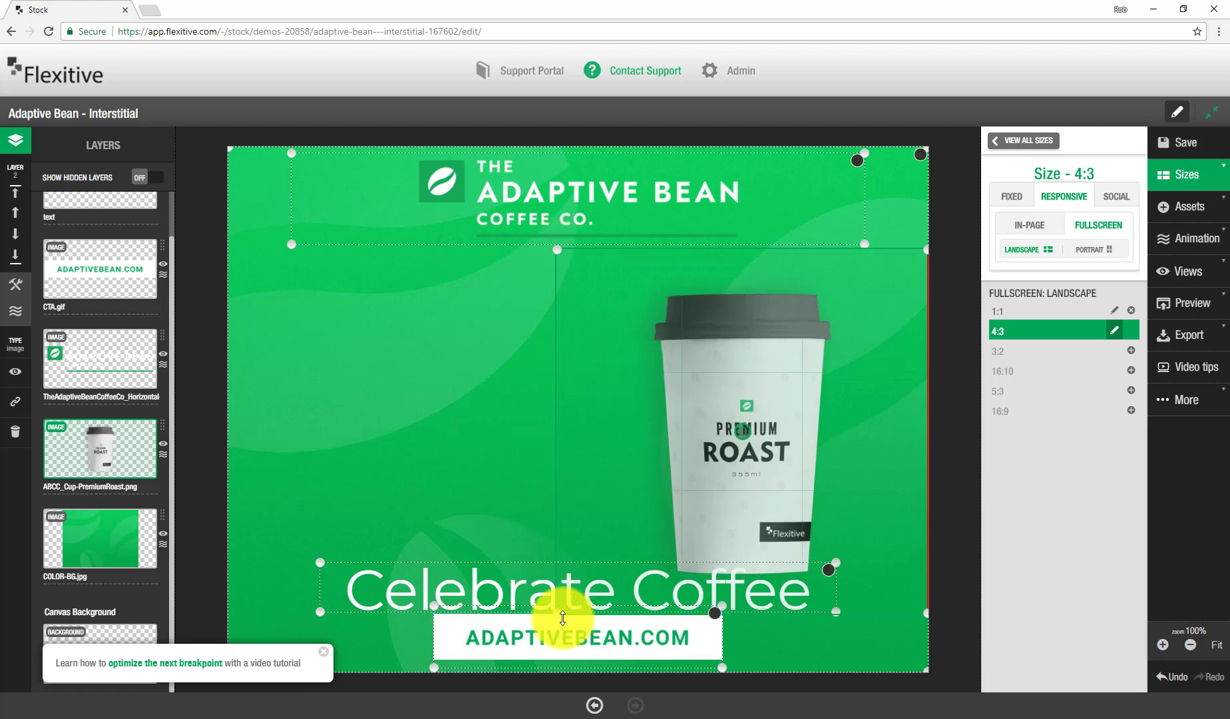
{"action": "left_click_drag", "start_coordinate": [557, 611], "coordinate": [533, 662]}
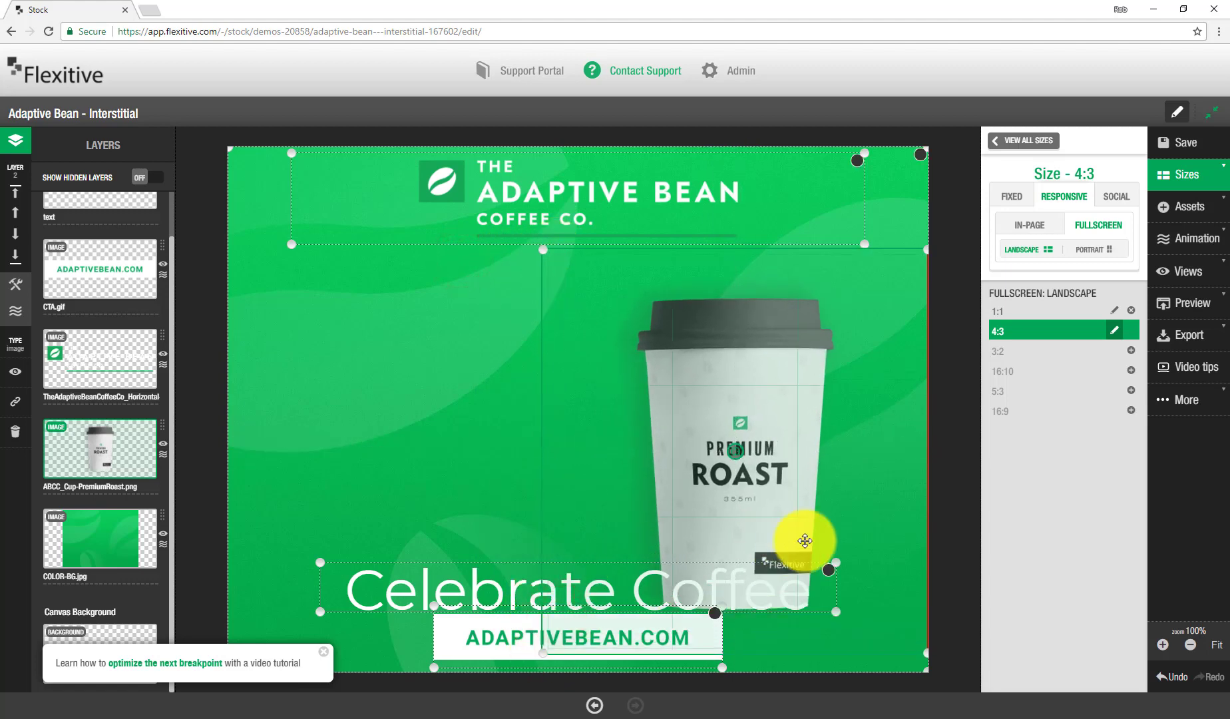
{"action": "left_click_drag", "start_coordinate": [799, 535], "coordinate": [793, 549]}
Wrap the headline to two lines at left with the URL button centred beneath it
{"action": "left_click_drag", "start_coordinate": [425, 585], "coordinate": [391, 319]}
{"action": "left_click_drag", "start_coordinate": [800, 344], "coordinate": [606, 409]}
{"action": "left_click_drag", "start_coordinate": [462, 291], "coordinate": [526, 351]}
{"action": "left_click_drag", "start_coordinate": [586, 637], "coordinate": [459, 506]}
{"action": "left_click", "coordinate": [457, 364], "text": "shift"}
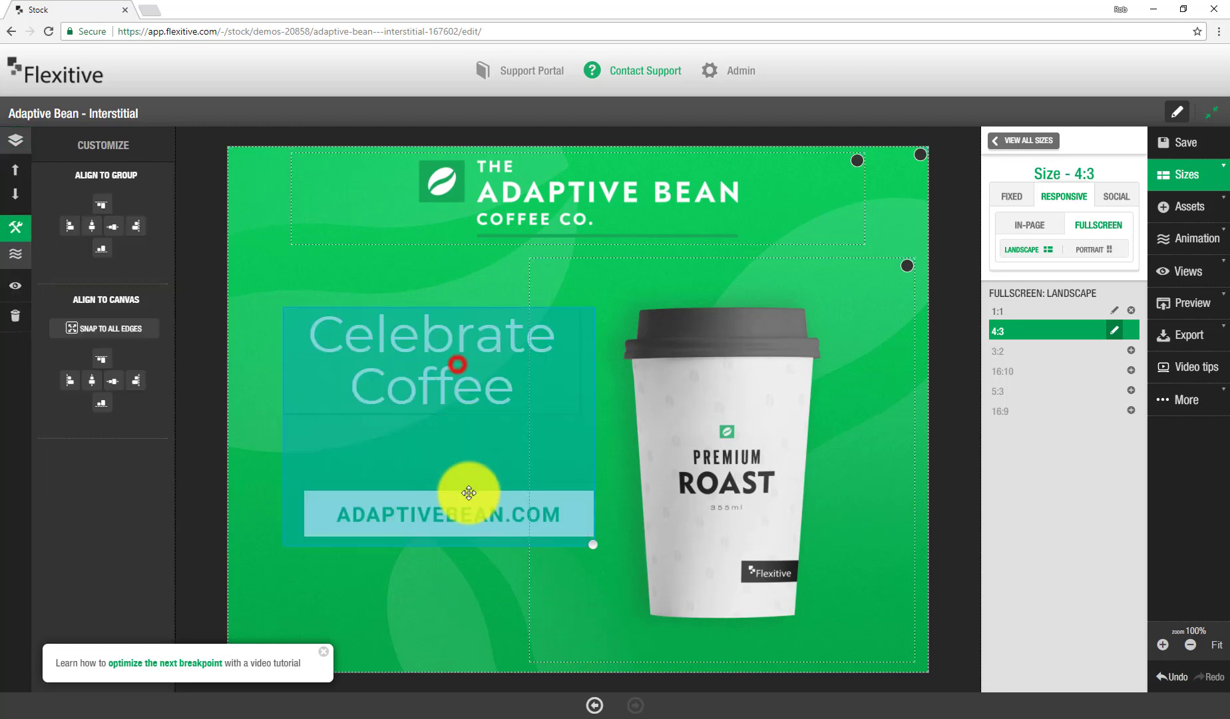
{"action": "left_click_drag", "start_coordinate": [477, 460], "coordinate": [475, 489]}
{"action": "left_click", "coordinate": [91, 227]}
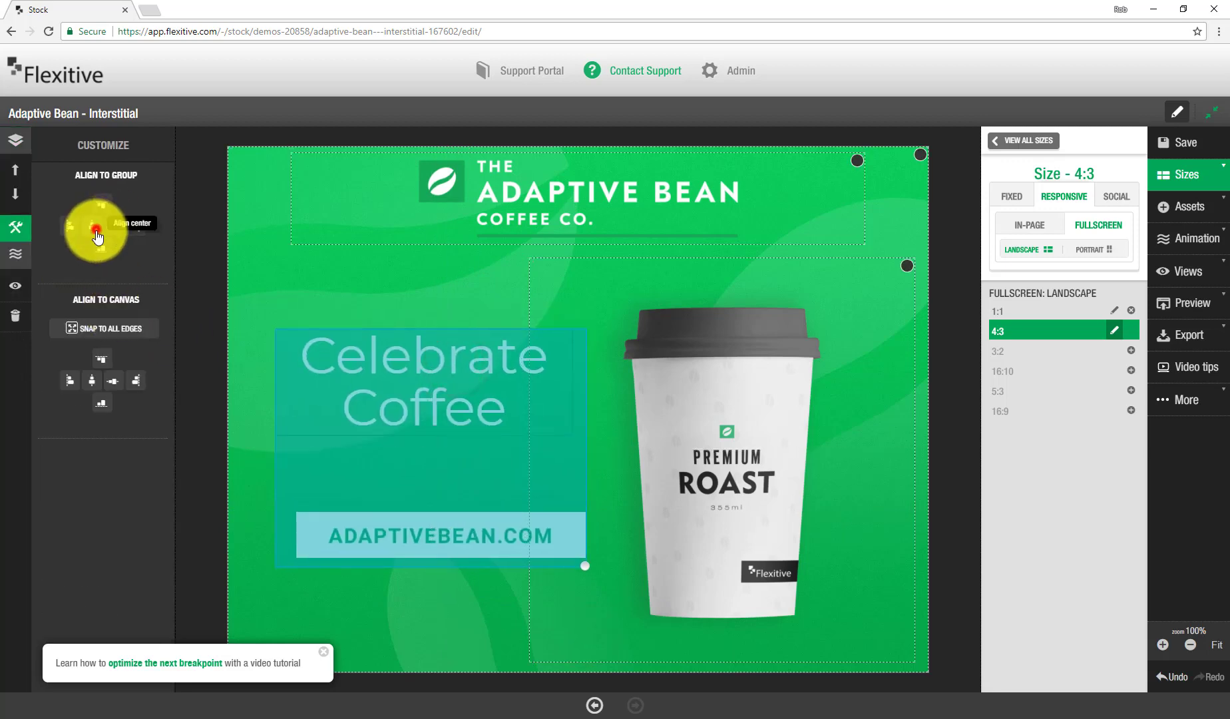
{"action": "left_click", "coordinate": [932, 331]}
Add cloned fullscreen landscape sizes 3:2, 16:10, 5:3 and 16:9
{"action": "left_click", "coordinate": [1022, 140]}
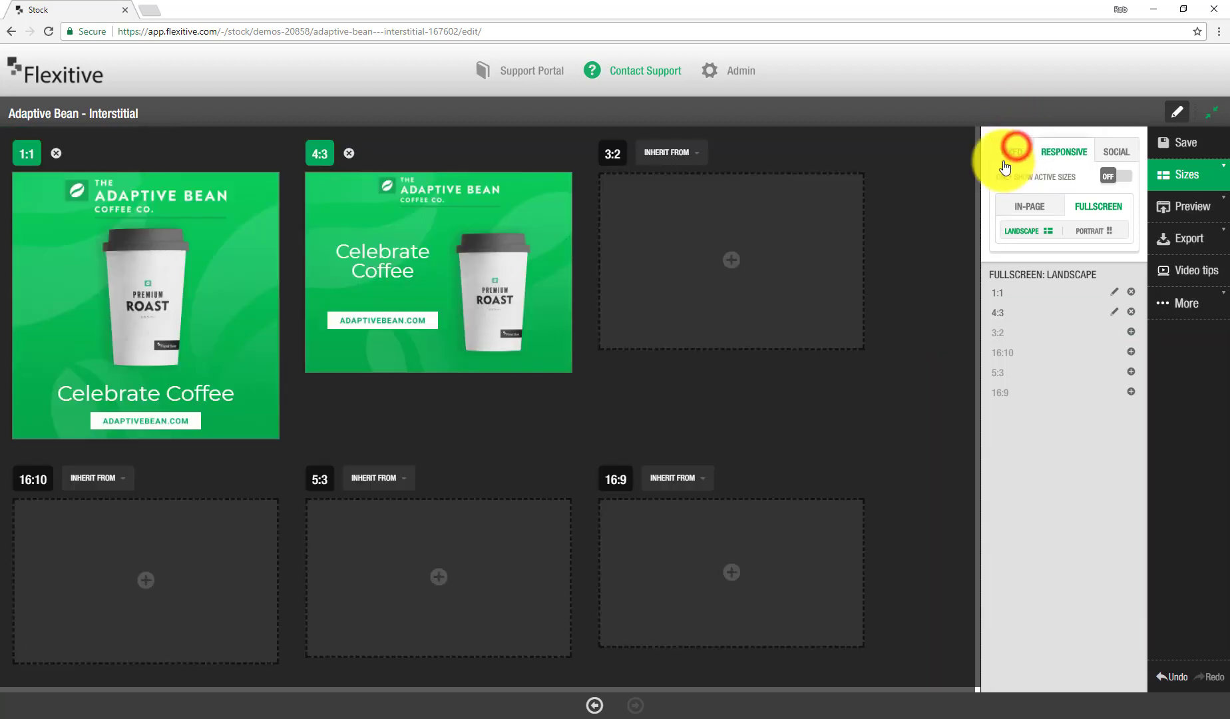
{"action": "left_click", "coordinate": [775, 258]}
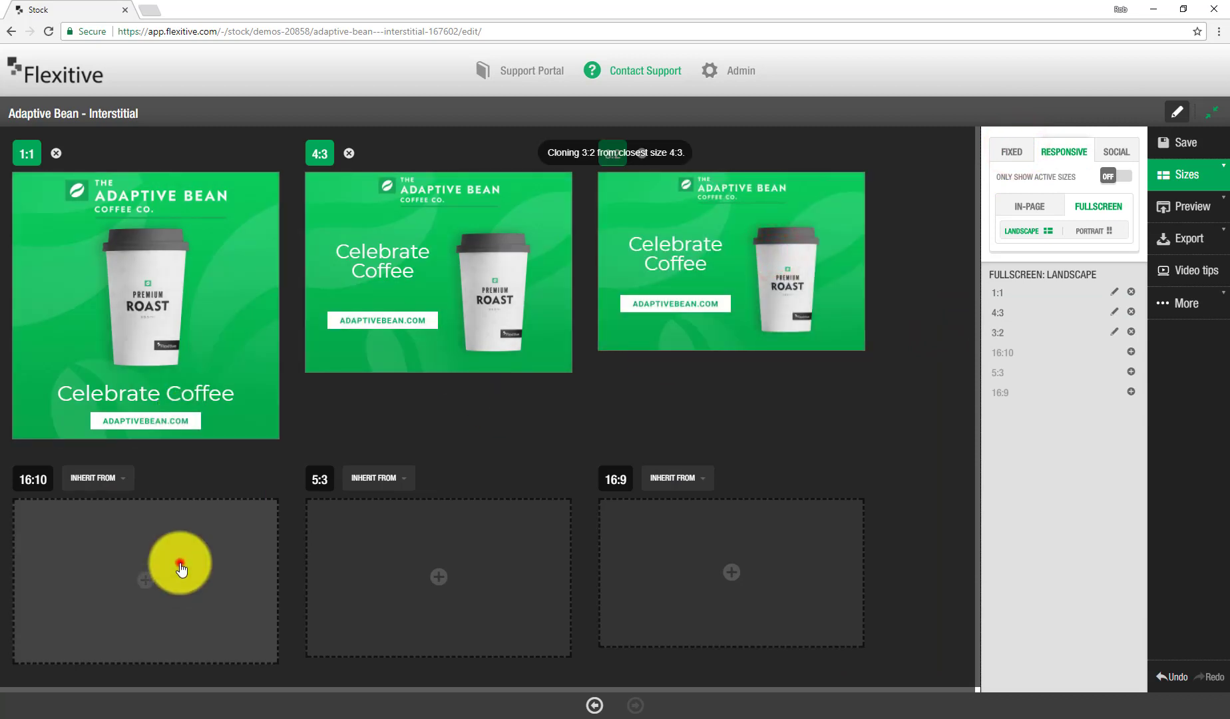
{"action": "left_click", "coordinate": [180, 565]}
{"action": "left_click", "coordinate": [464, 595]}
{"action": "left_click", "coordinate": [756, 581]}
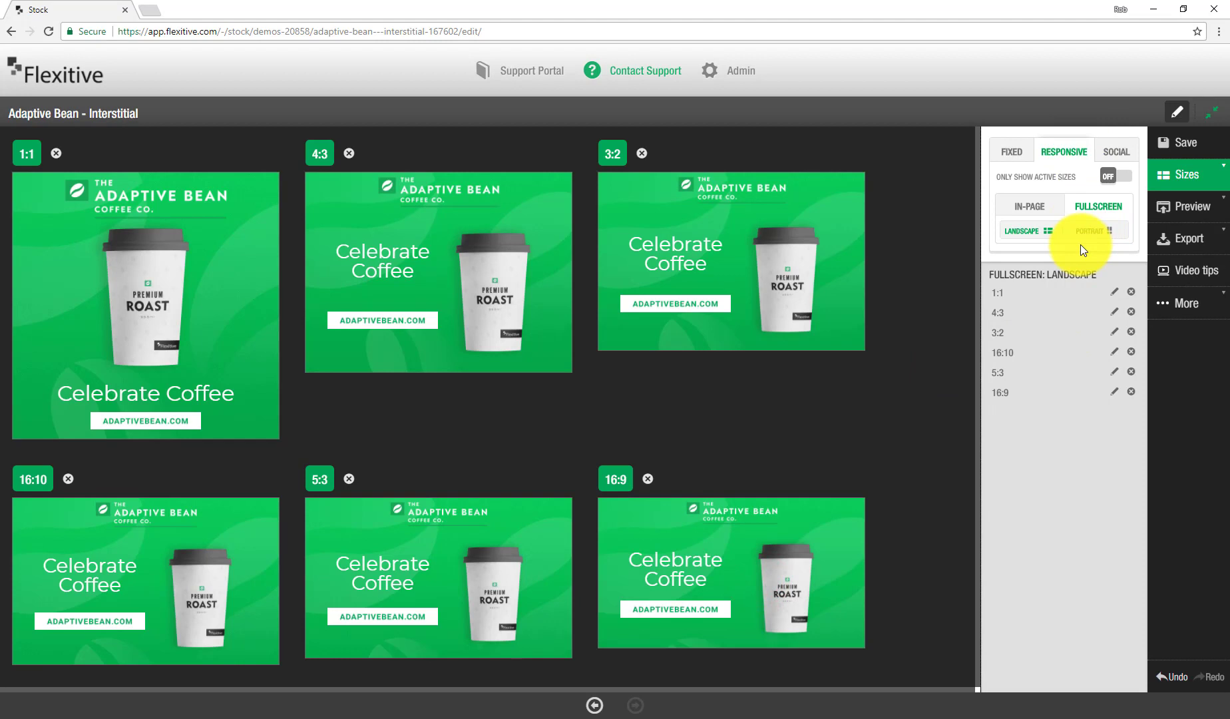
Fill the fullscreen portrait sizes 3:4, 2:3, 10:16, 3:5 and 9:16 with the design
{"action": "left_click", "coordinate": [1096, 234]}
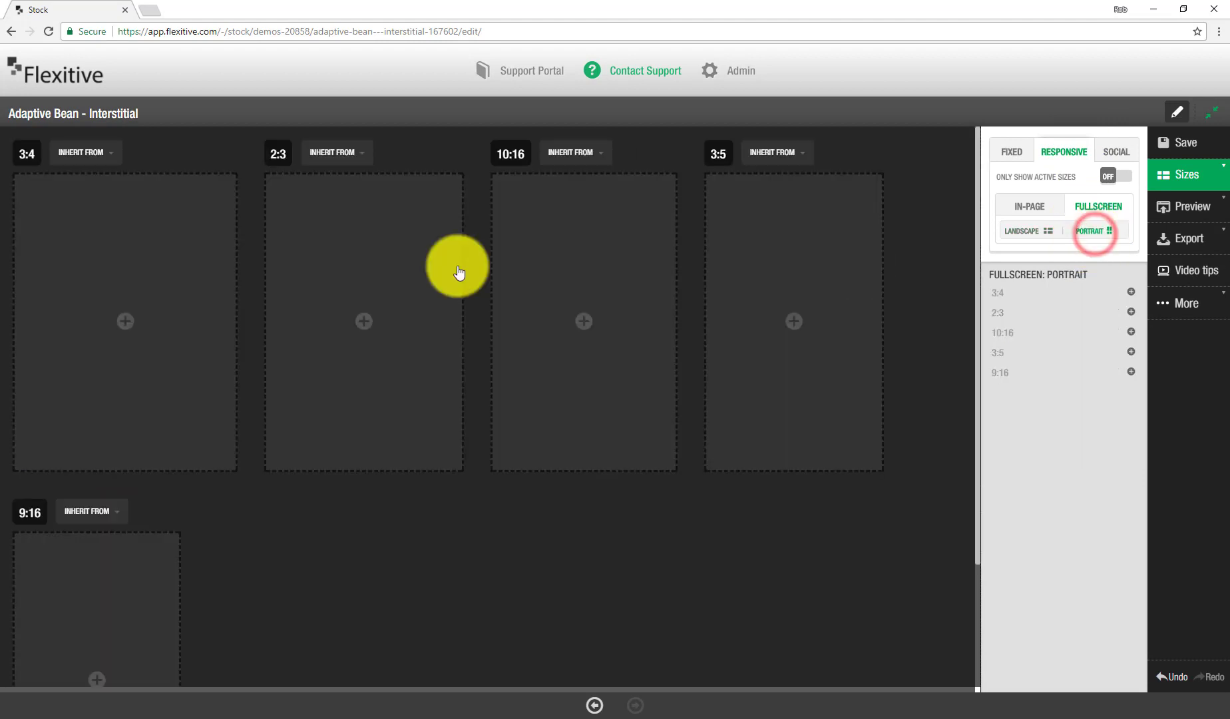
{"action": "left_click", "coordinate": [123, 349]}
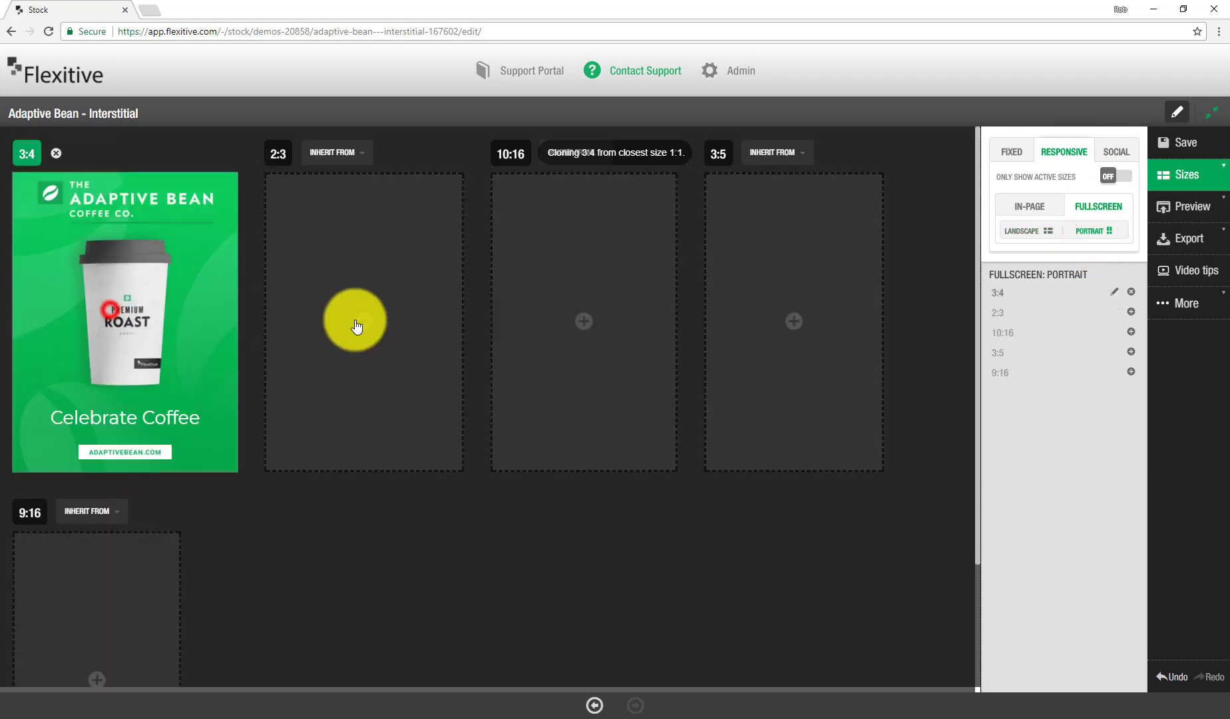
{"action": "left_click", "coordinate": [360, 333]}
{"action": "left_click", "coordinate": [585, 344]}
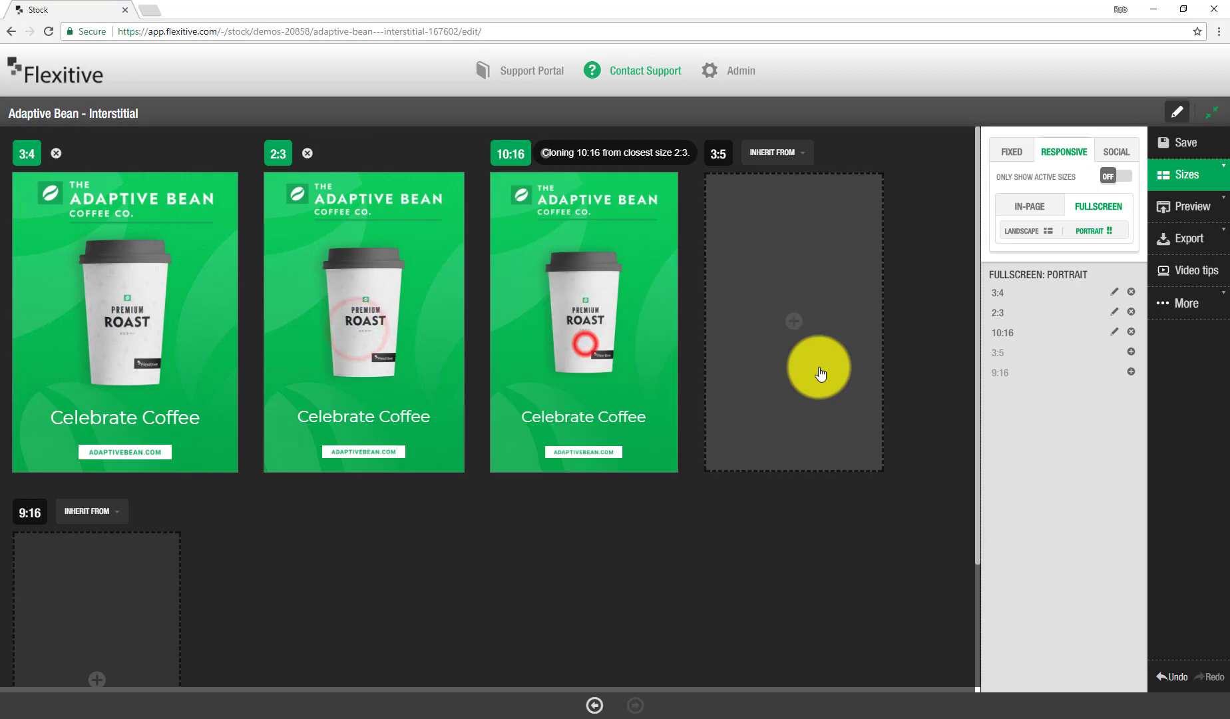
{"action": "left_click", "coordinate": [777, 349]}
{"action": "scroll", "coordinate": [461, 524], "scroll_direction": "down", "scroll_amount": 2}
{"action": "left_click", "coordinate": [139, 458]}
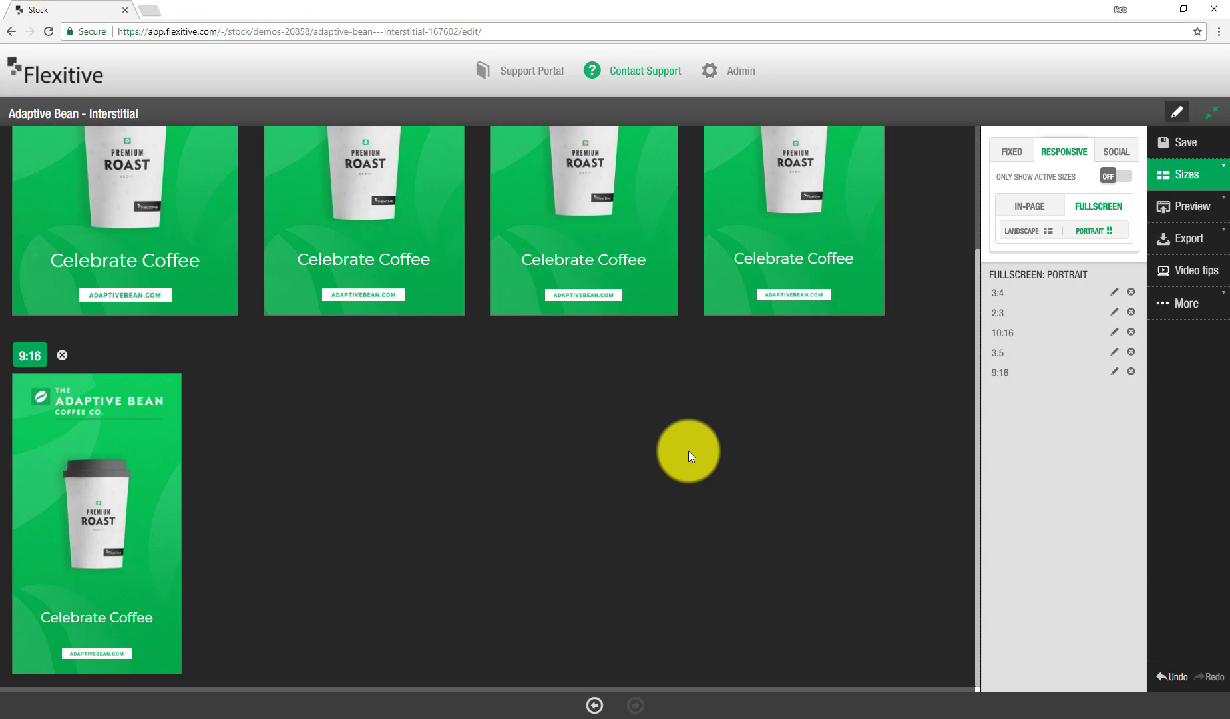
{"action": "scroll", "coordinate": [689, 451], "scroll_direction": "up", "scroll_amount": 2}
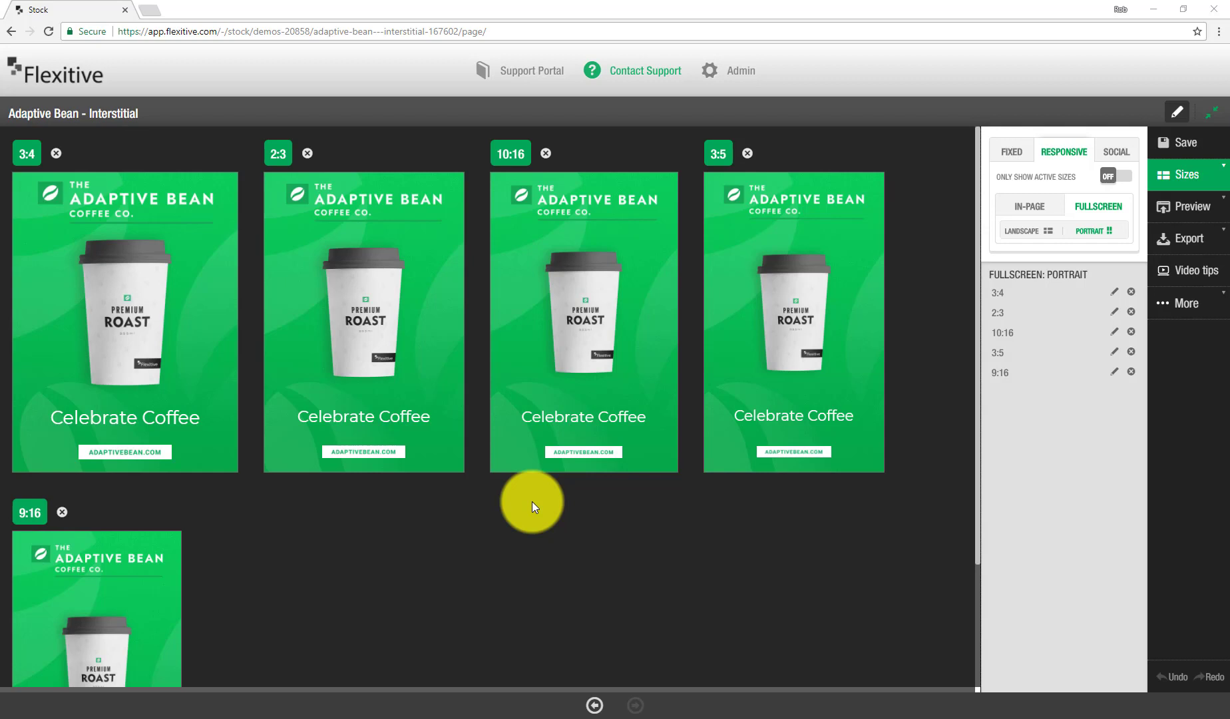
Save the Adaptive Bean - Interstitial design and exit the editor to the Demos library
{"action": "left_click", "coordinate": [1188, 141]}
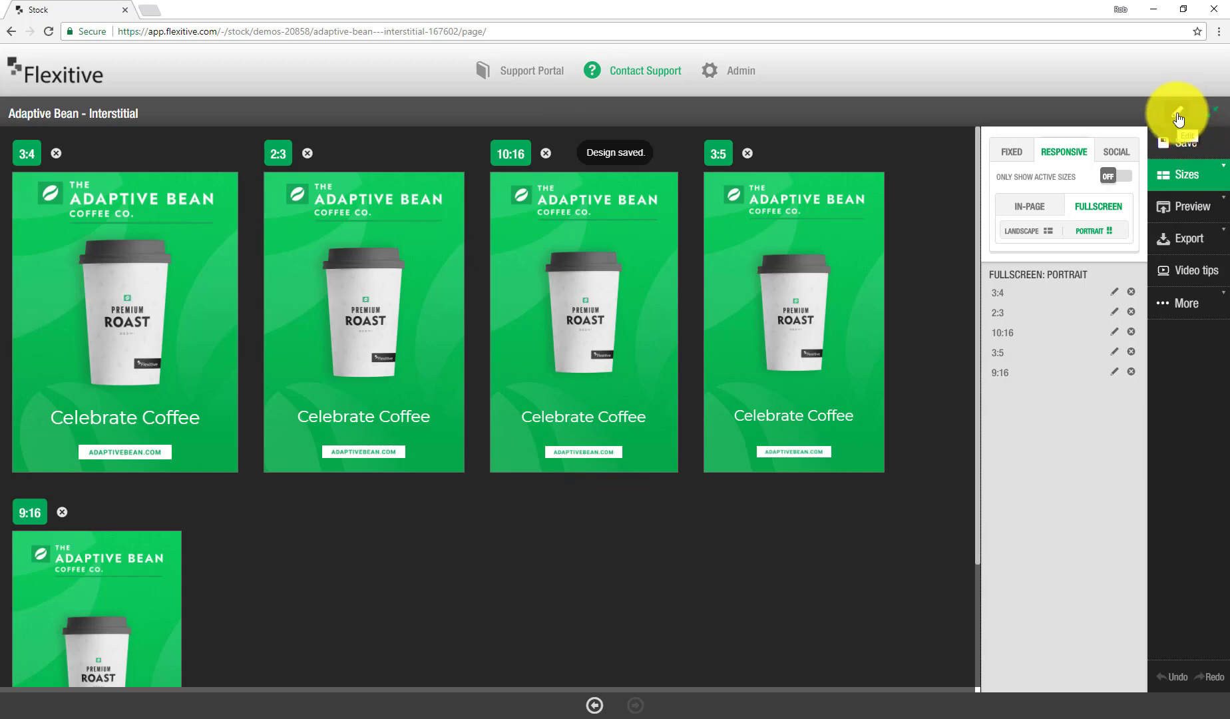
{"action": "left_click", "coordinate": [1178, 118]}
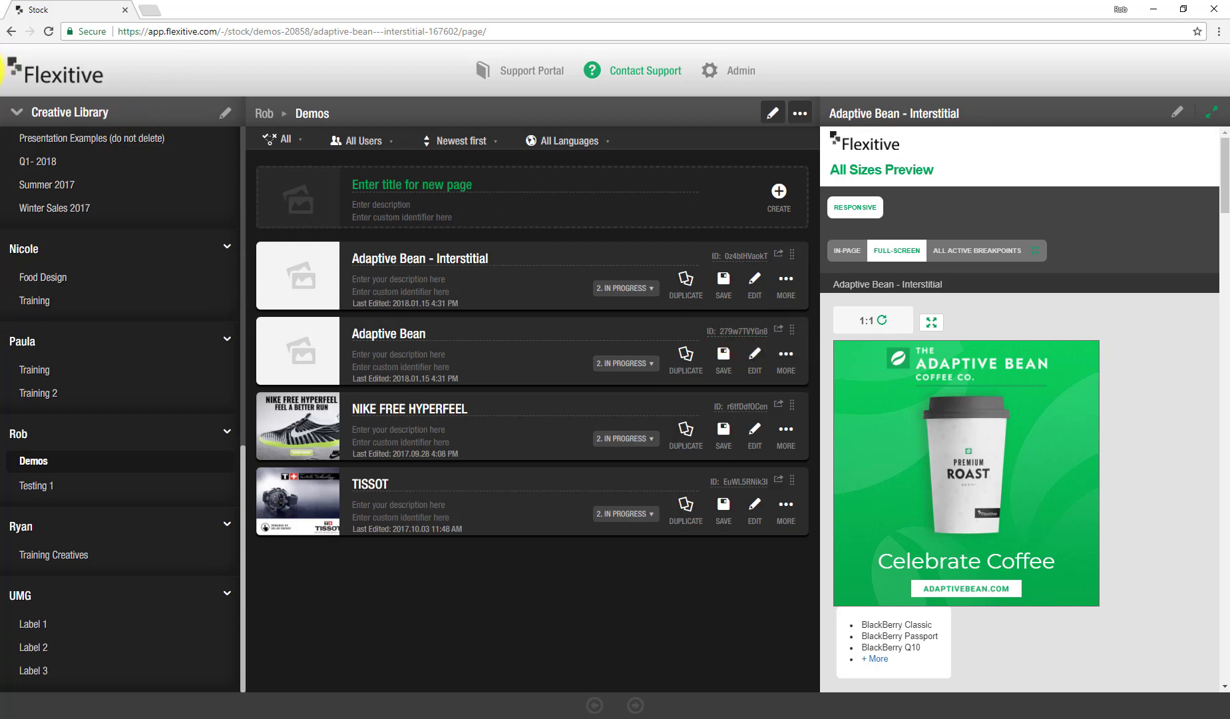
Position the Layout Visualizer window and locate the In-Page and Interstitial Creative fields
{"action": "left_click_drag", "start_coordinate": [0, 72], "coordinate": [139, 40]}
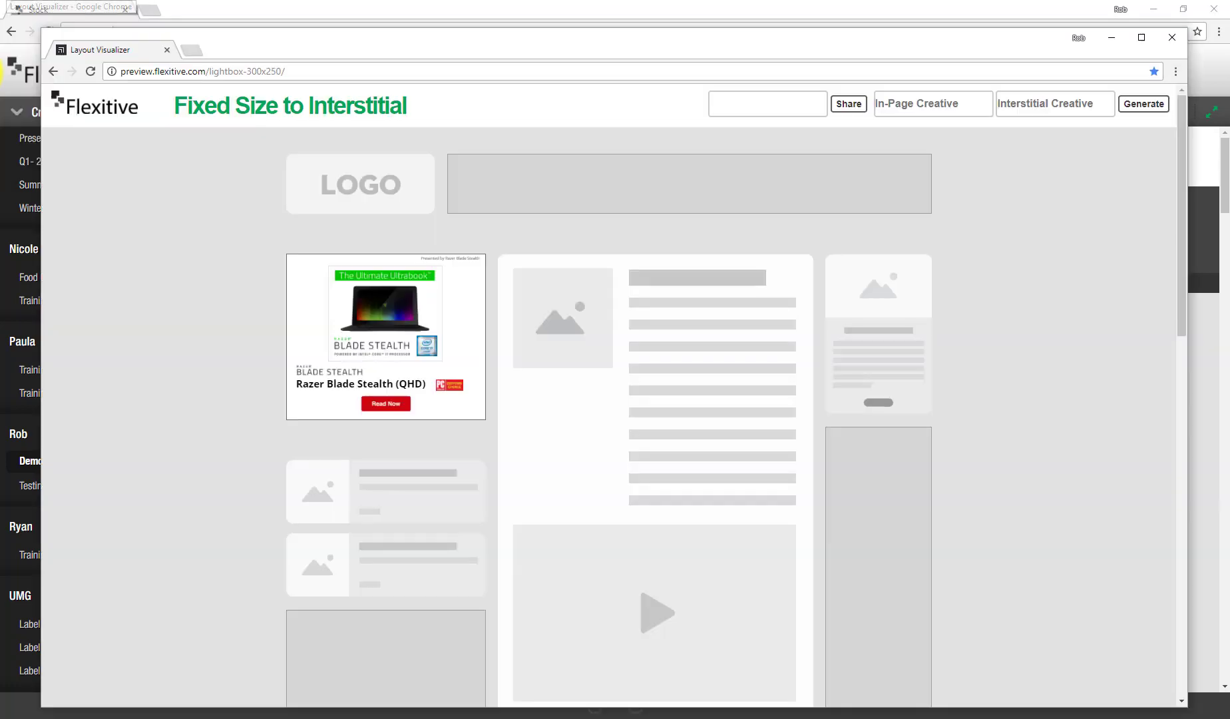
{"action": "left_click_drag", "start_coordinate": [580, 43], "coordinate": [580, 31]}
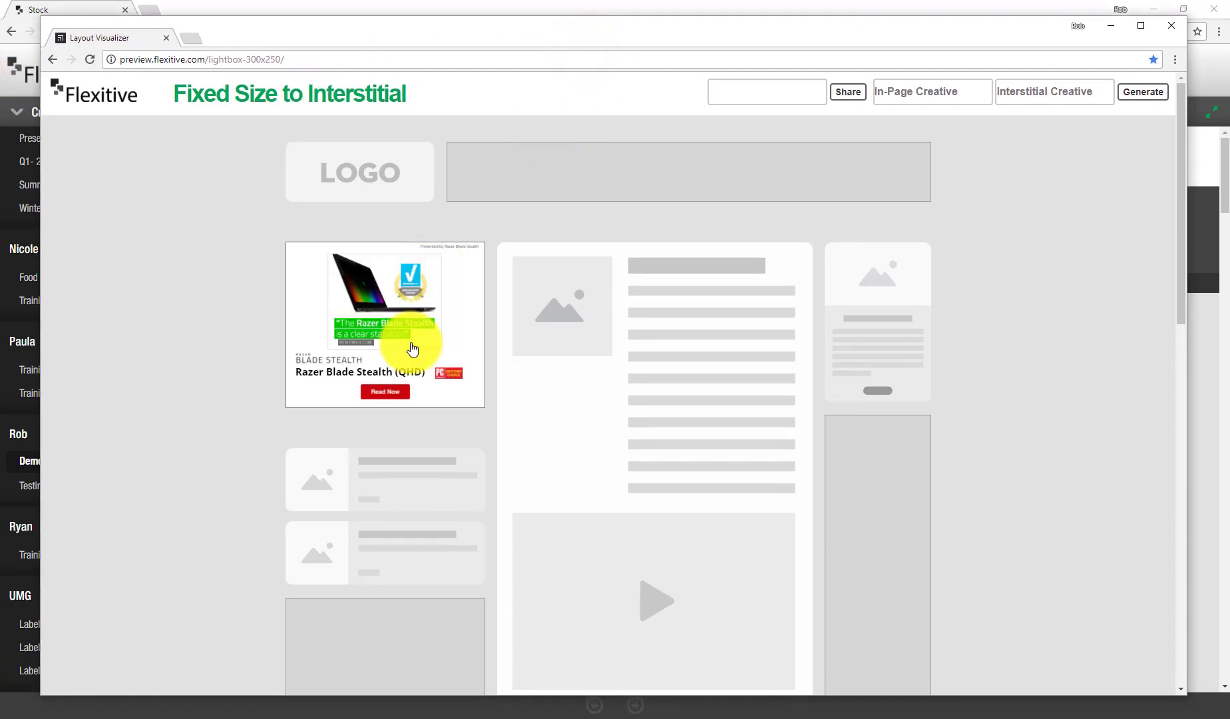
{"action": "left_click", "coordinate": [923, 98]}
{"action": "left_click", "coordinate": [1038, 89]}
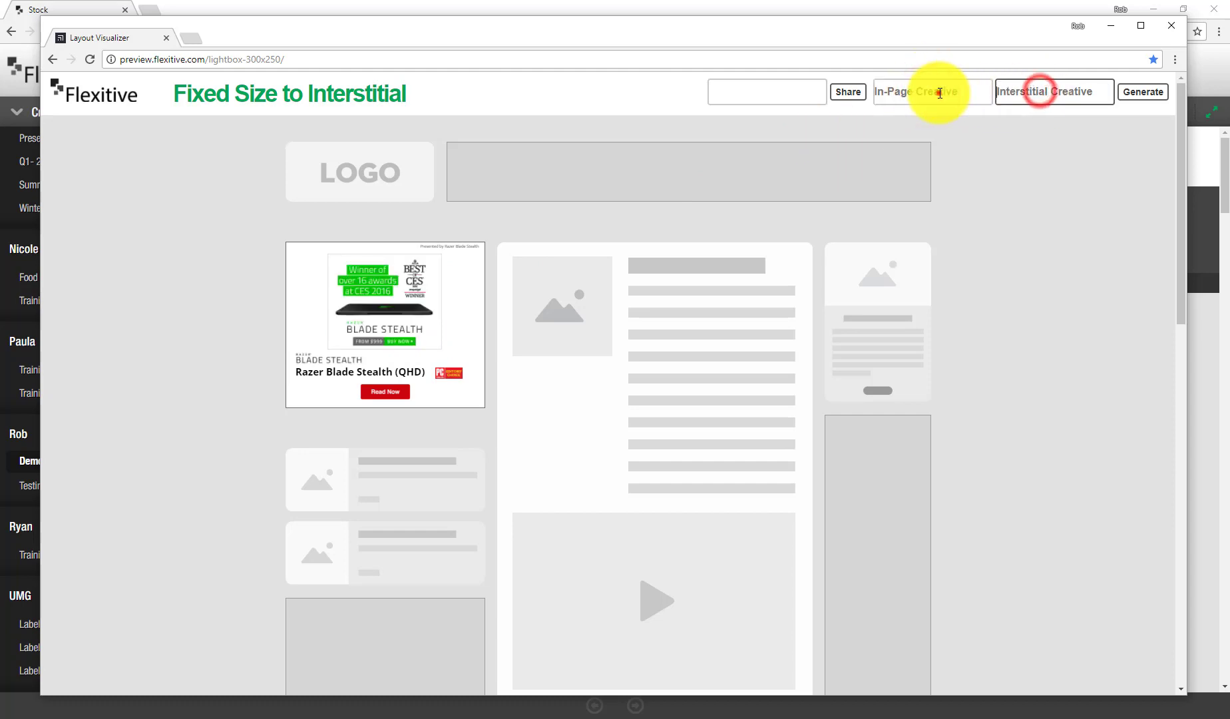
{"action": "left_click", "coordinate": [940, 92]}
{"action": "left_click", "coordinate": [1026, 90]}
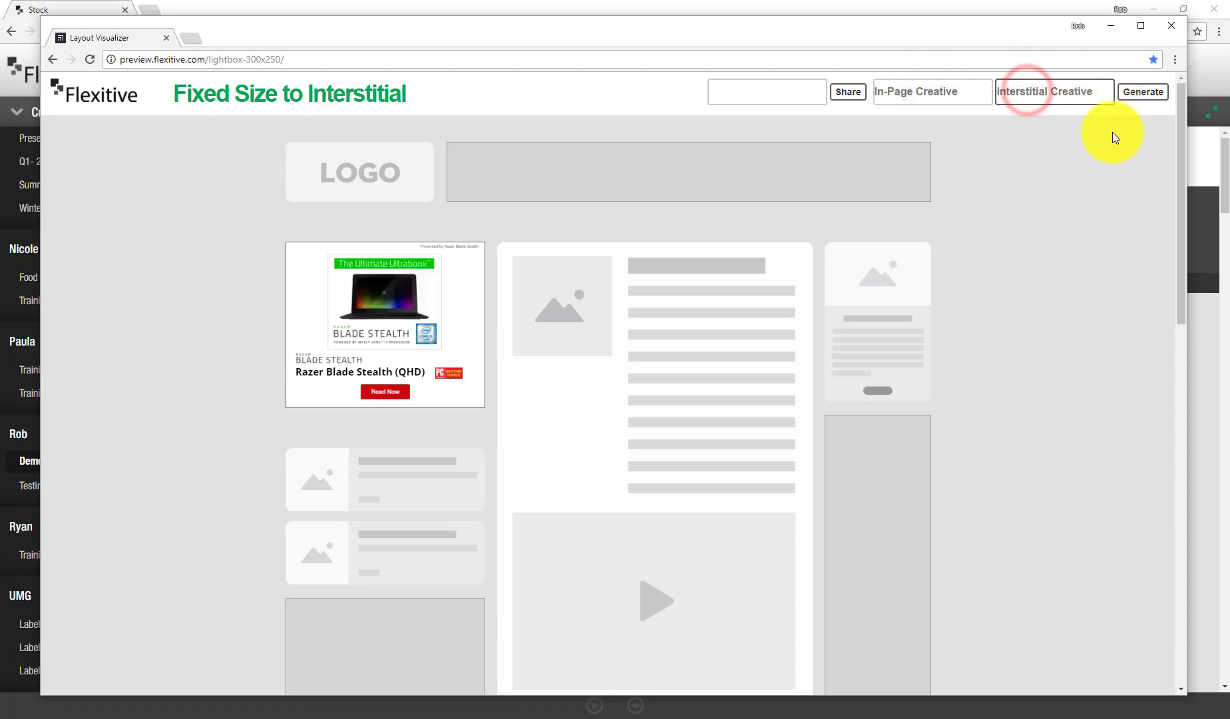
Copy the Adaptive Bean banner's ID into the In-Page Creative field
{"action": "left_click", "coordinate": [436, 6]}
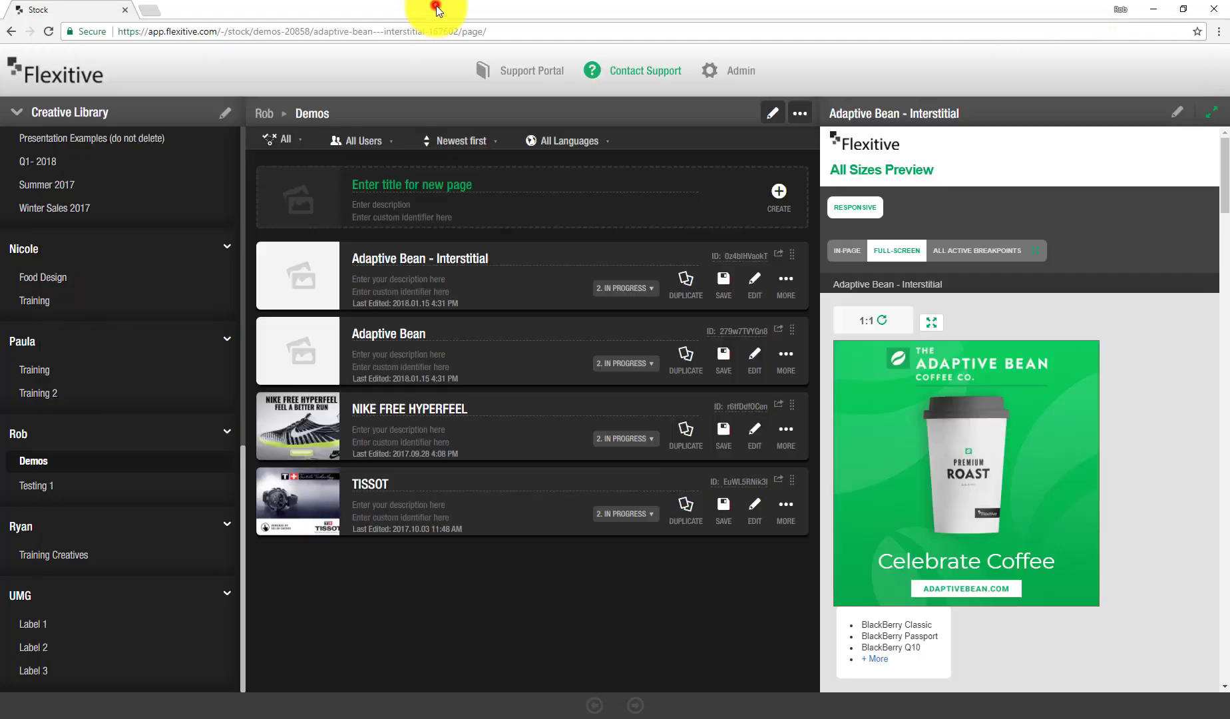
{"action": "left_click", "coordinate": [743, 338]}
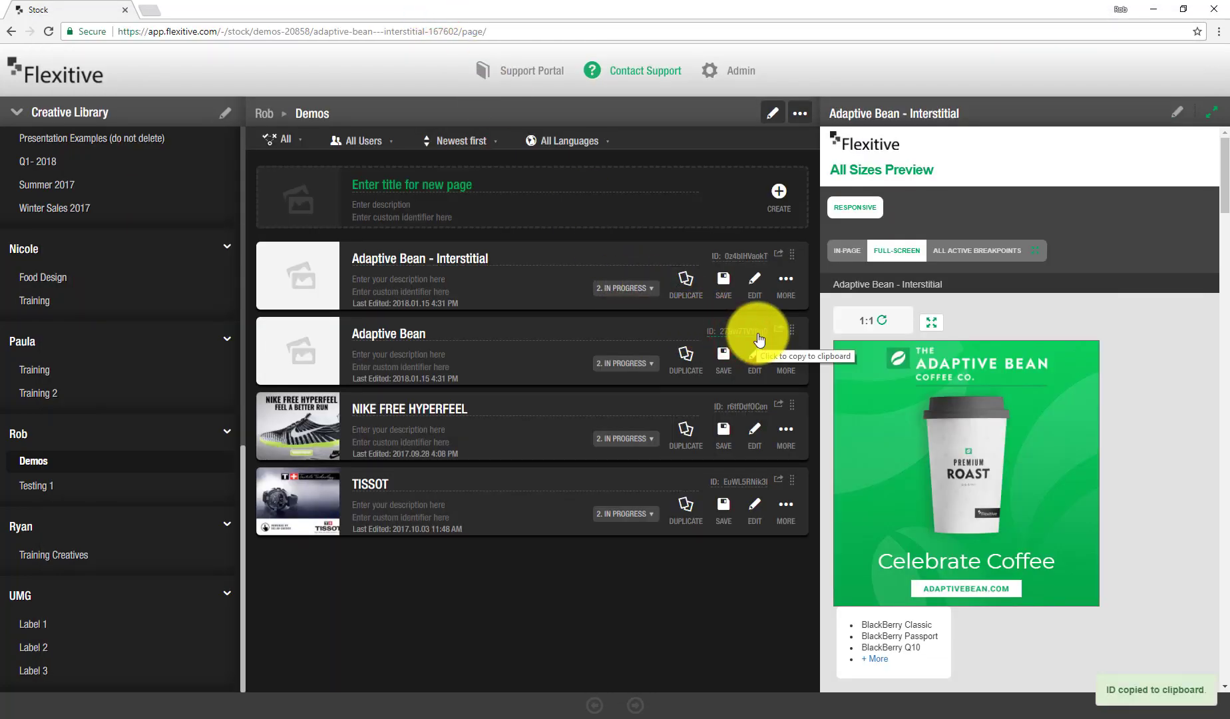
{"action": "key", "text": "alt+Tab"}
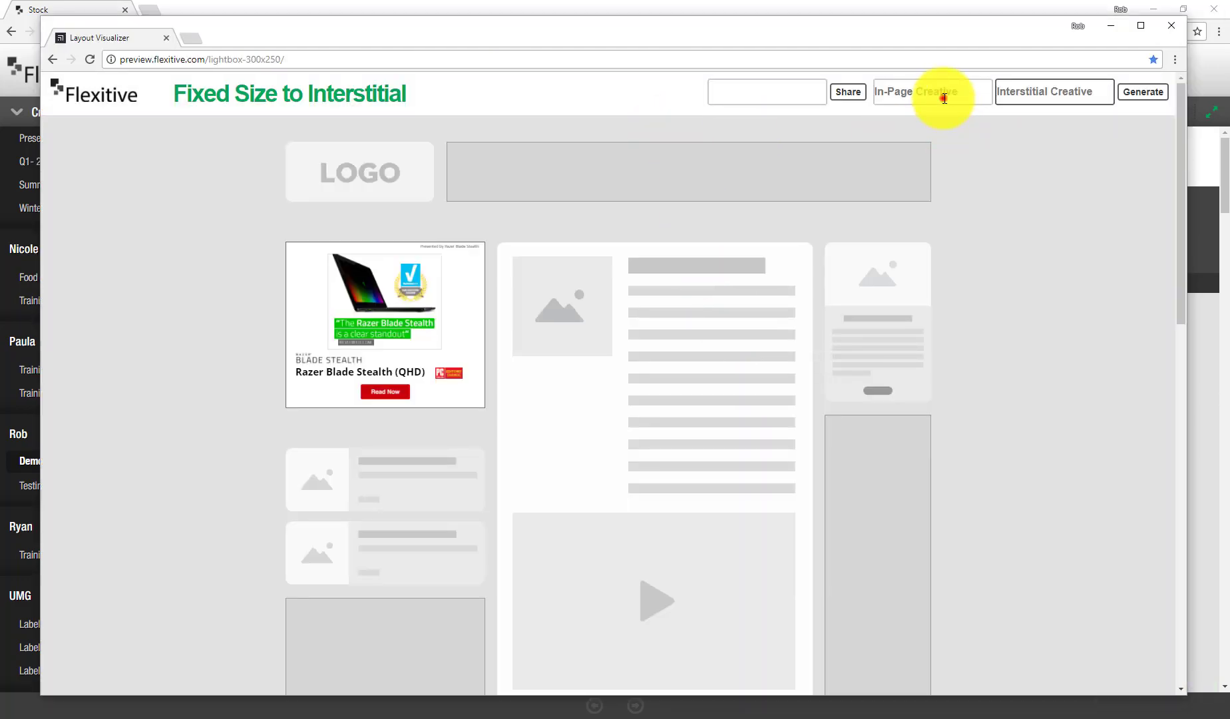
{"action": "left_click", "coordinate": [942, 99]}
{"action": "key", "text": "ctrl+v"}
Paste the Adaptive Bean - Interstitial ID into Interstitial Creative and Generate the preview
{"action": "left_click", "coordinate": [1050, 92]}
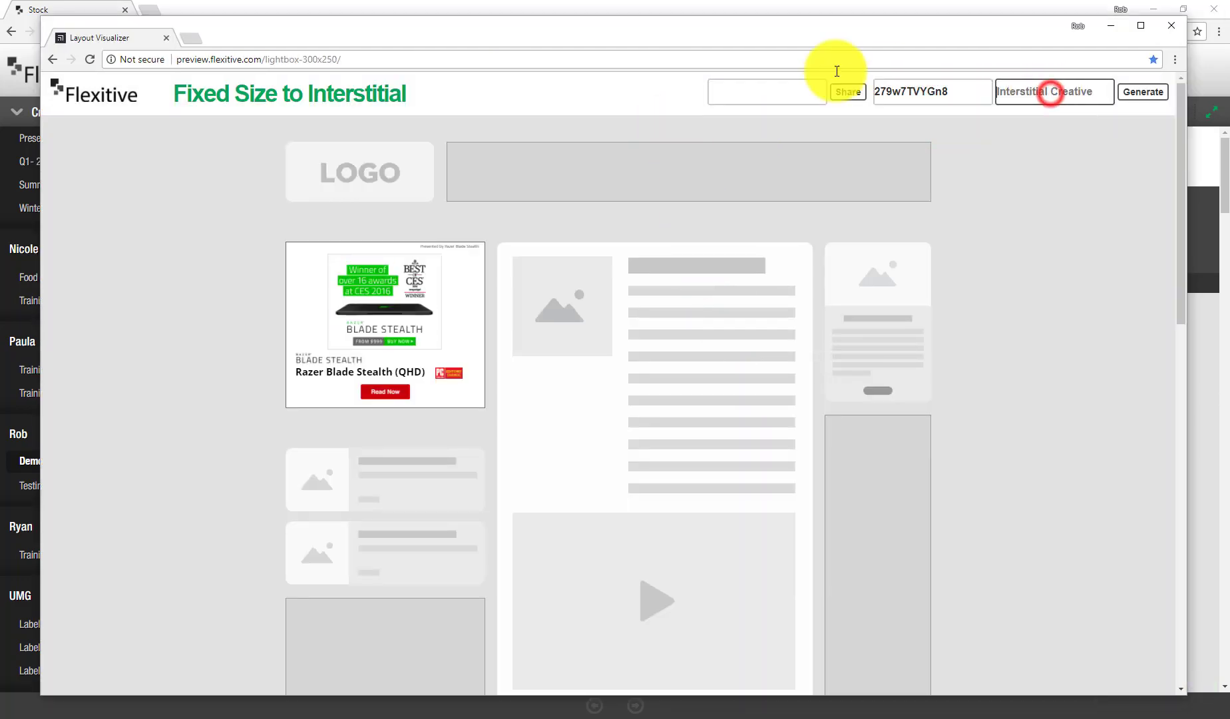
{"action": "key", "text": "alt+Tab"}
{"action": "left_click", "coordinate": [743, 252]}
{"action": "key", "text": "alt+Tab"}
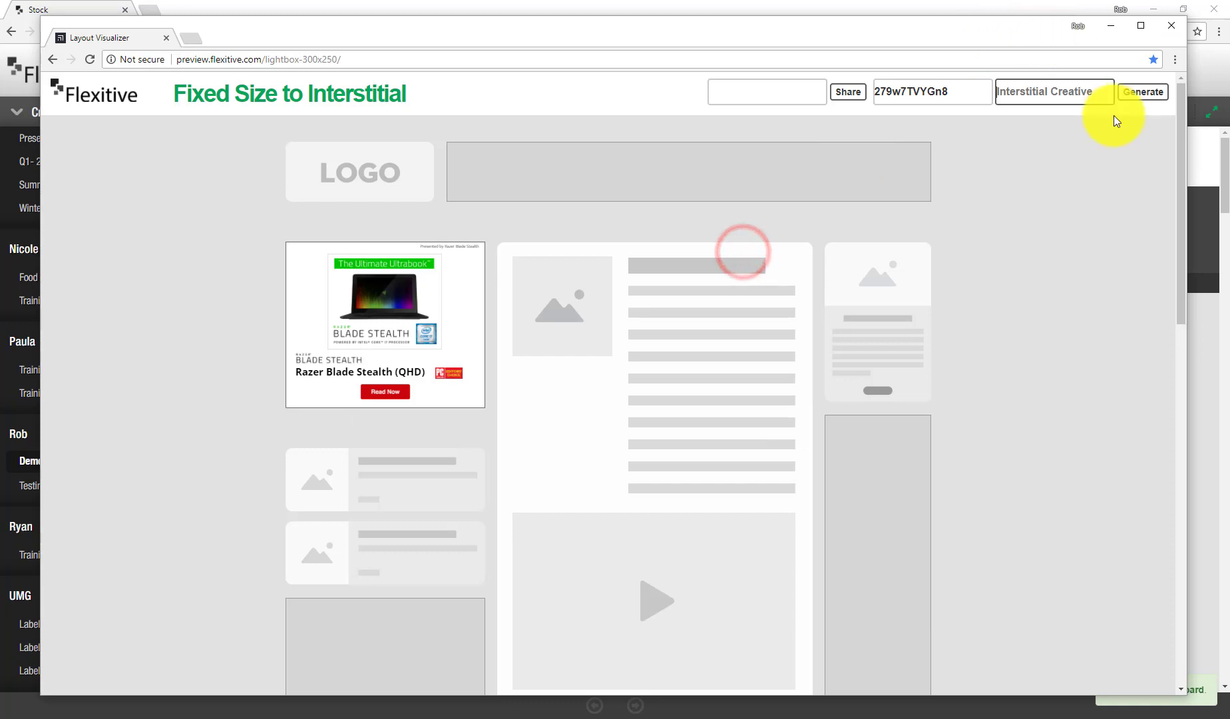
{"action": "key", "text": "ctrl+v"}
{"action": "left_click", "coordinate": [1139, 98]}
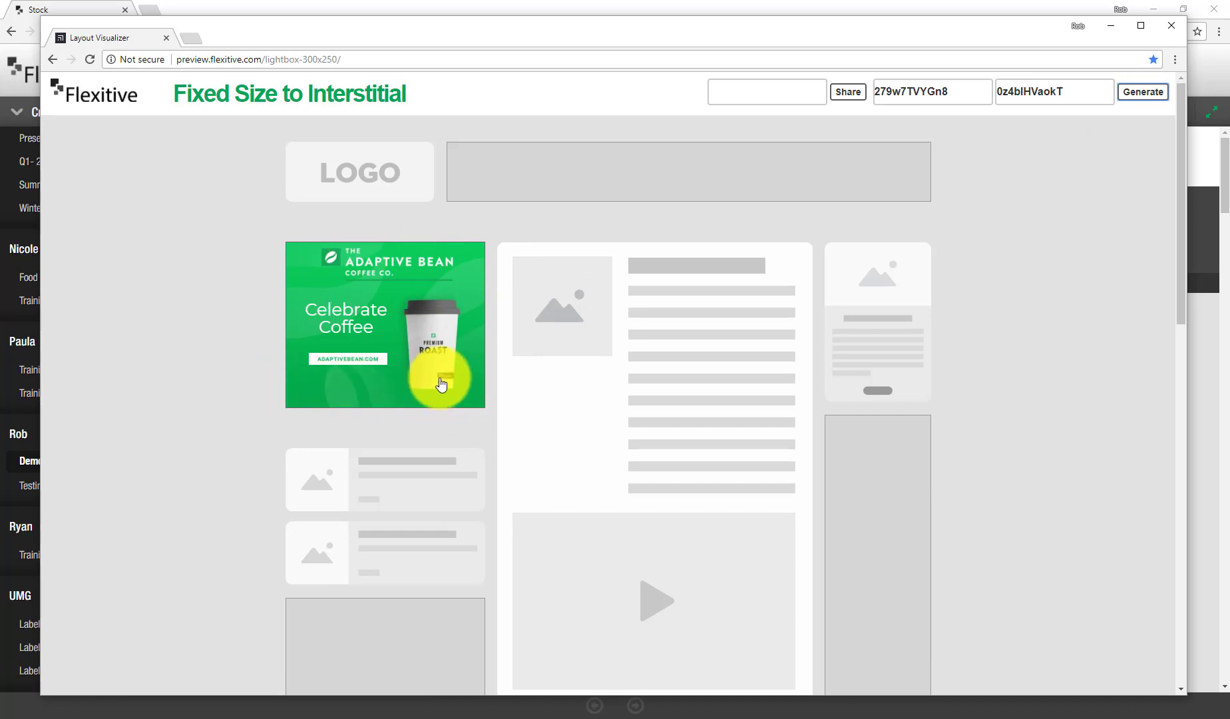
Open the interstitial from the 300x250 banner, test a narrower window, close it, and Share
{"action": "left_click", "coordinate": [439, 380]}
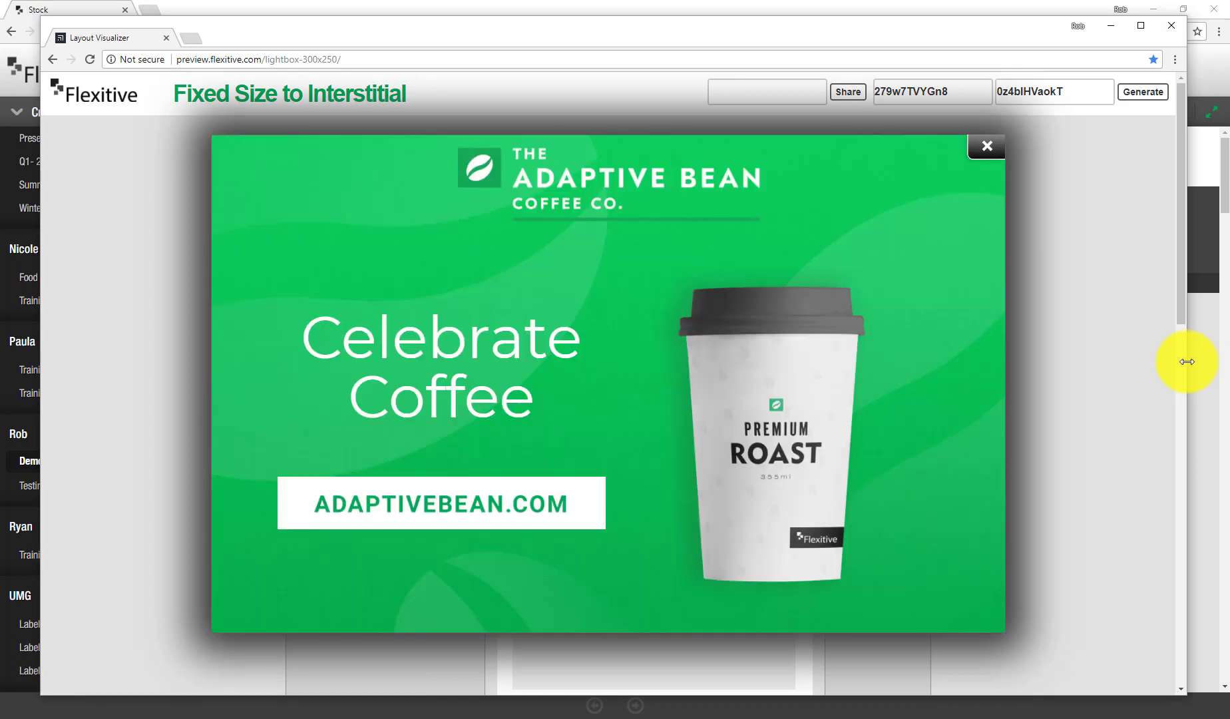
{"action": "left_click_drag", "start_coordinate": [1187, 361], "coordinate": [1214, 451]}
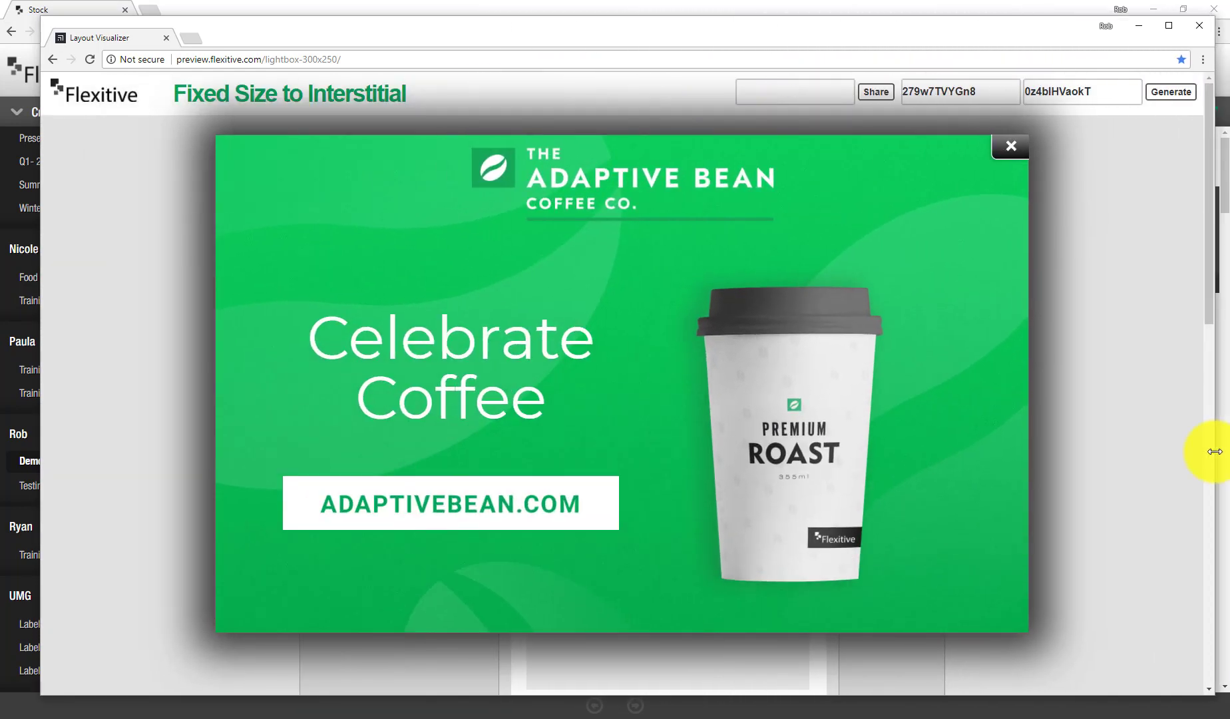
{"action": "left_click", "coordinate": [1000, 148]}
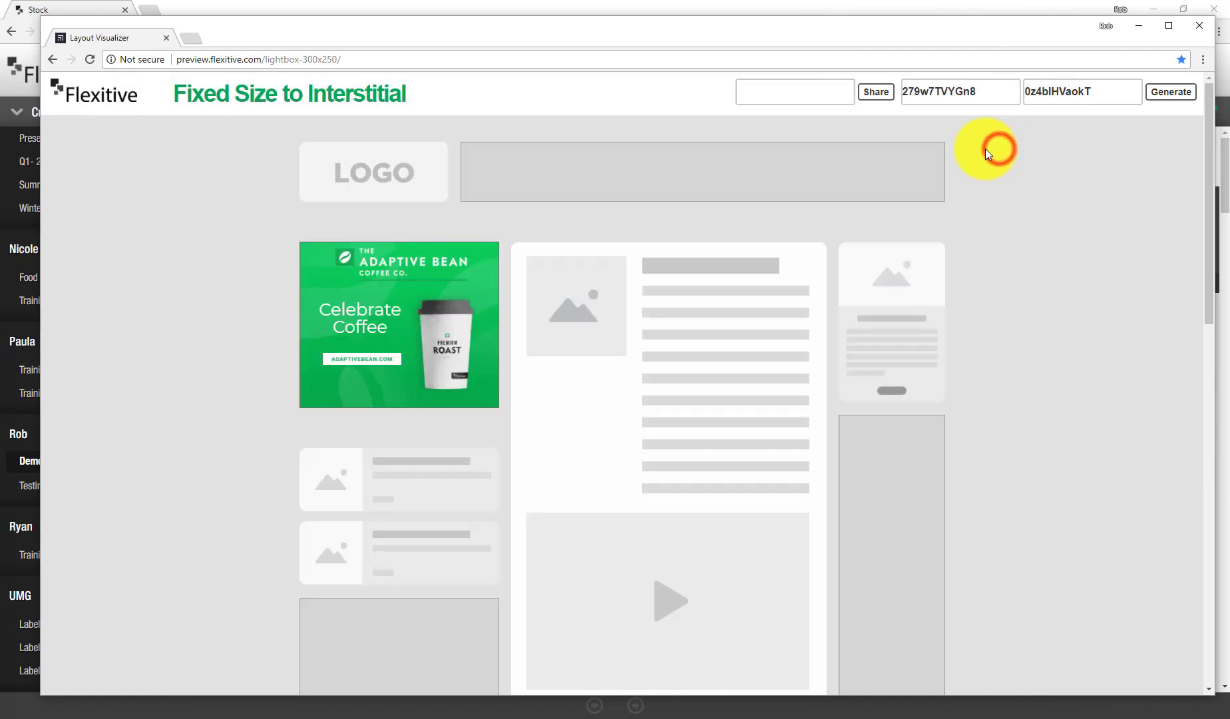
{"action": "left_click", "coordinate": [873, 98]}
Select the share preview URL and return to the Flexitive Demos library window
{"action": "left_click", "coordinate": [803, 92]}
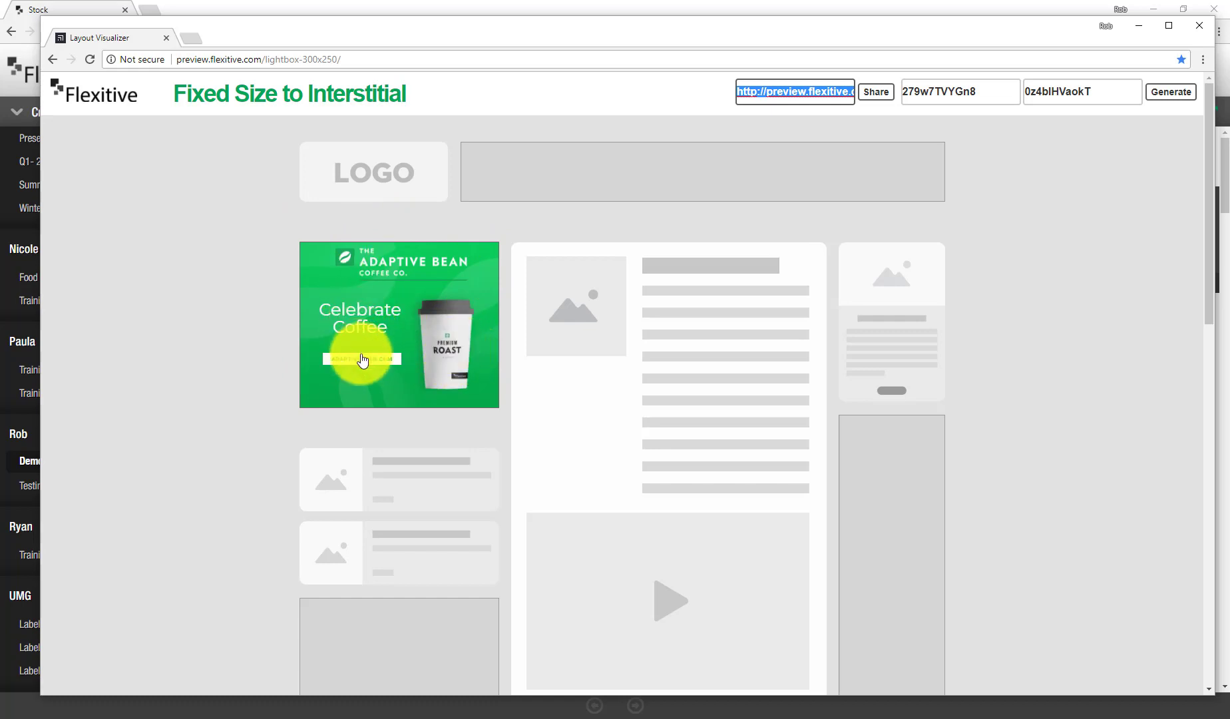
{"action": "key", "text": "alt+Tab"}
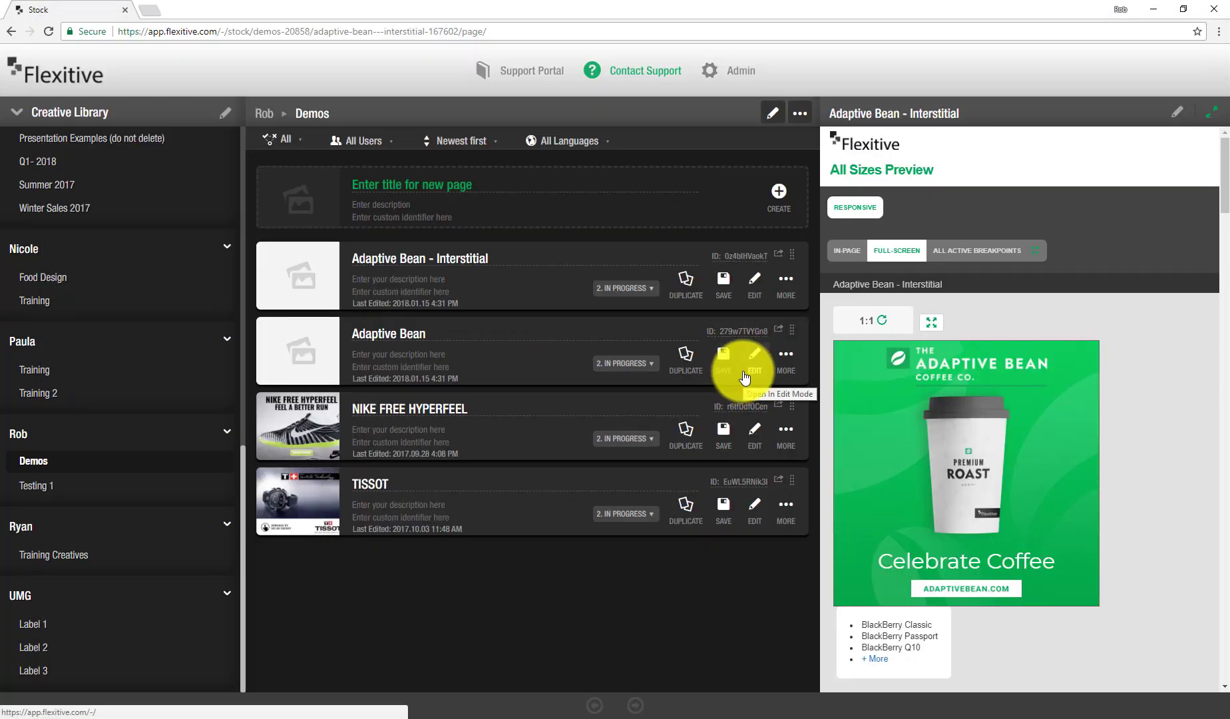
Put the cup left and centre the CTA under Celebrate Coffee on the right, then save the banner
{"action": "left_click", "coordinate": [743, 376]}
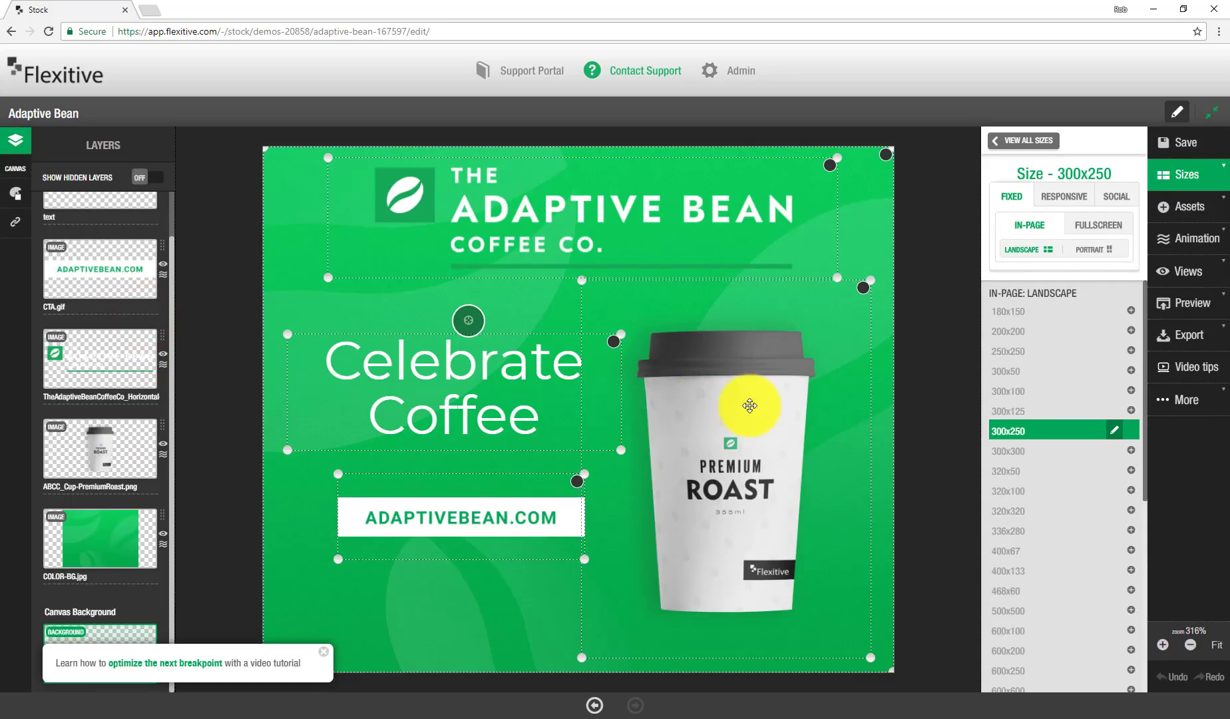
{"action": "mouse_move", "coordinate": [796, 381]}
{"action": "left_mouse_down"}
{"action": "mouse_move", "coordinate": [590, 393]}
{"action": "mouse_move", "coordinate": [526, 376]}
{"action": "mouse_move", "coordinate": [544, 356]}
{"action": "mouse_move", "coordinate": [813, 346]}
{"action": "mouse_move", "coordinate": [791, 363]}
{"action": "left_mouse_up"}
{"action": "left_click_drag", "start_coordinate": [577, 484], "coordinate": [810, 500]}
{"action": "left_click", "coordinate": [795, 412], "text": "shift"}
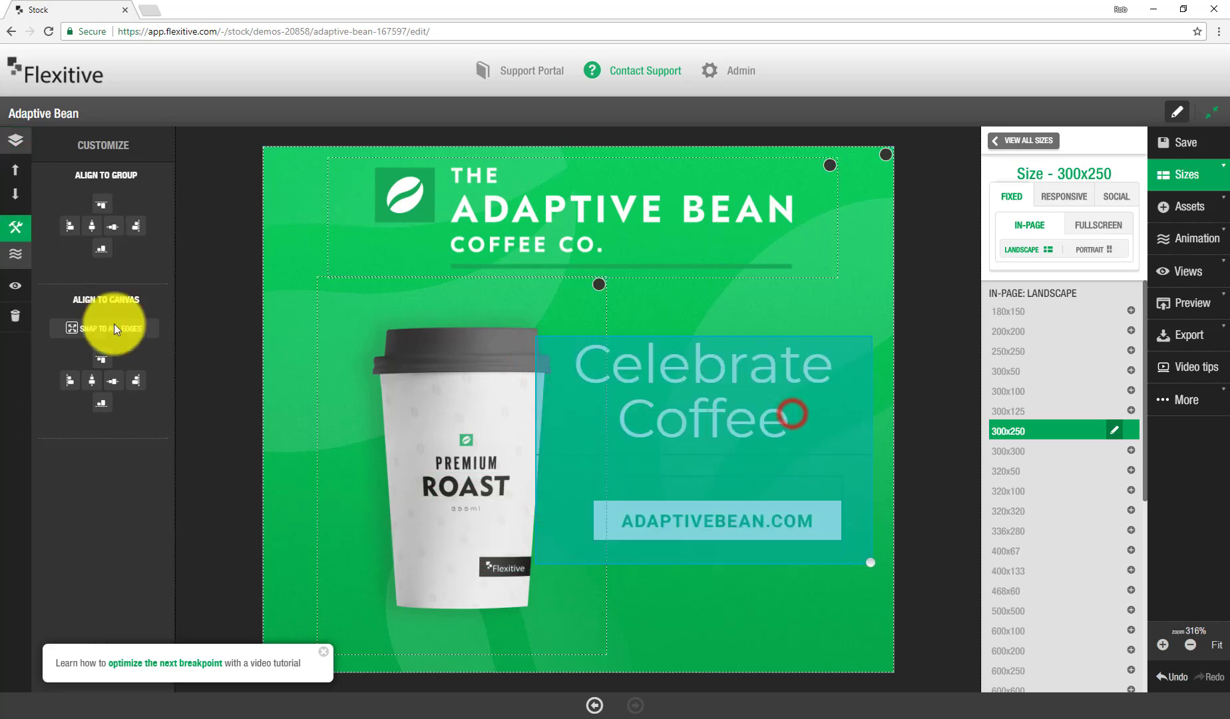
{"action": "left_click", "coordinate": [96, 230]}
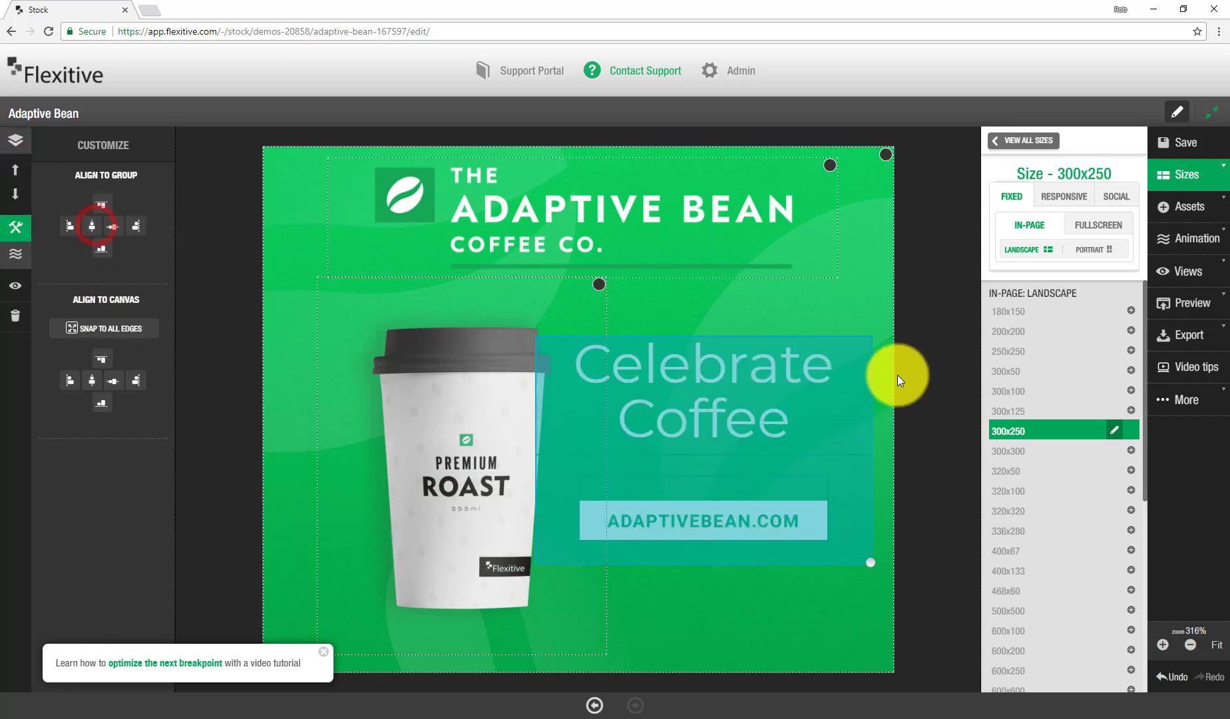
{"action": "left_click", "coordinate": [918, 367]}
{"action": "left_click", "coordinate": [1179, 140]}
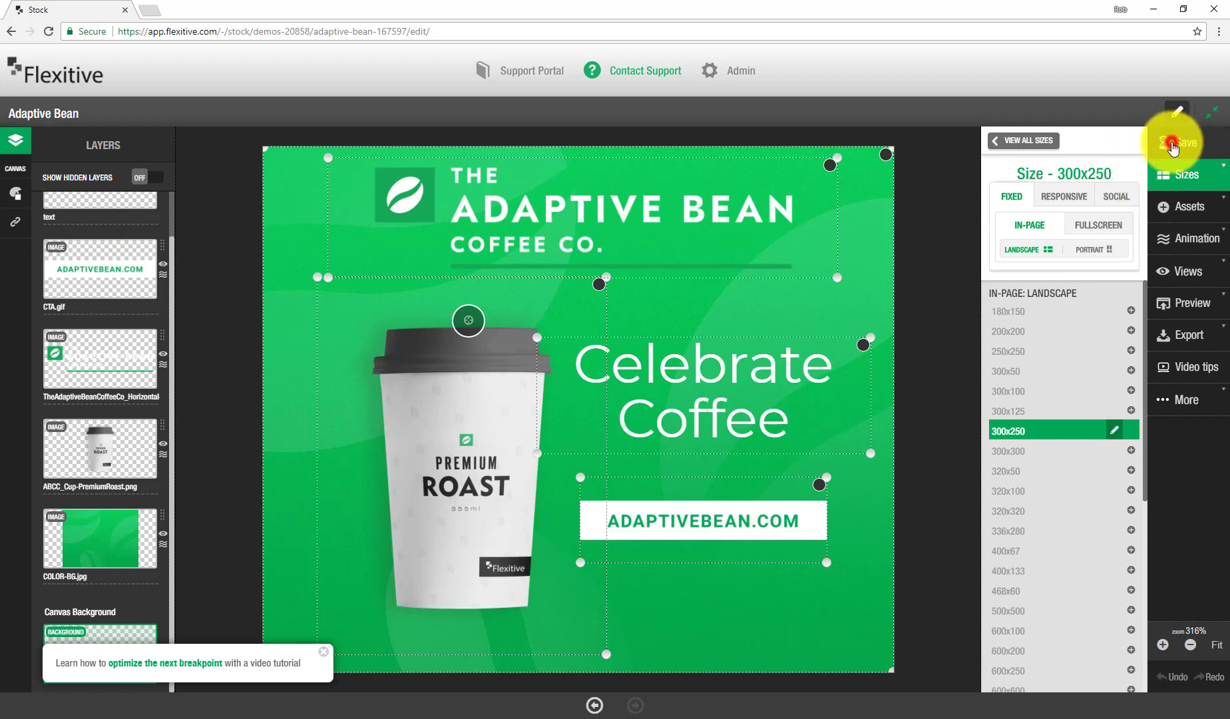
{"action": "key", "text": "alt+Tab"}
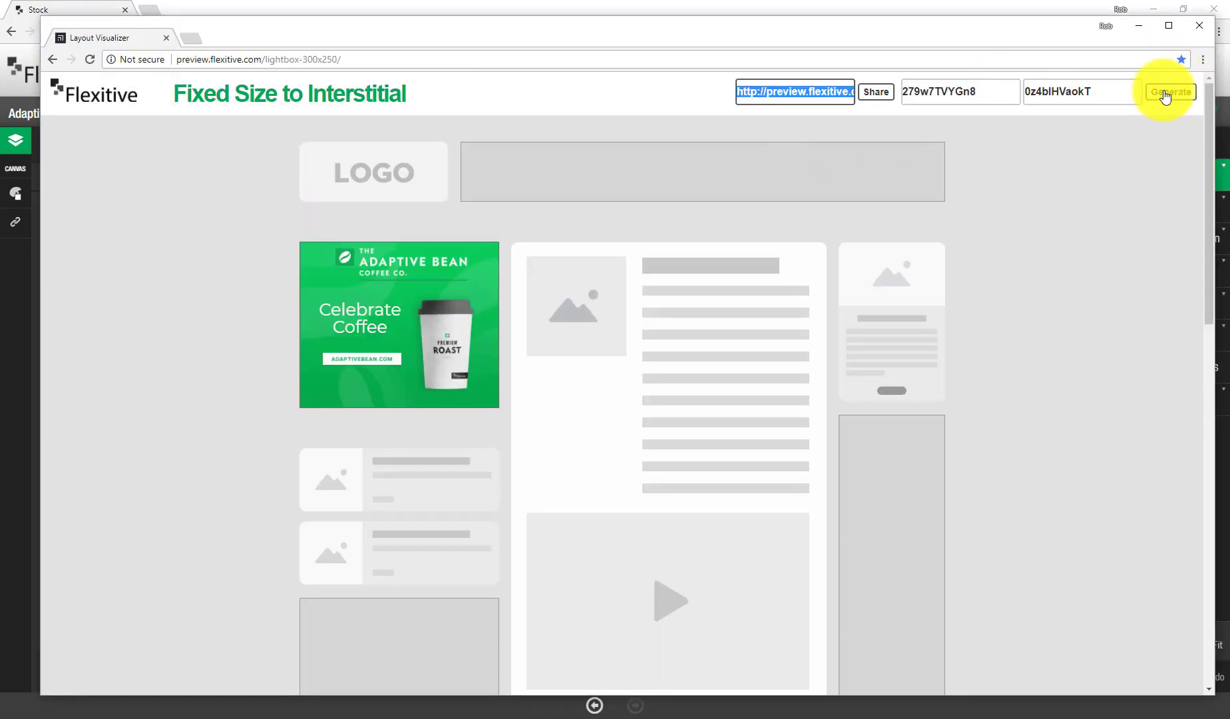
Reload the Adaptive Bean preview with the rearranged 300x250 banner and close the layout preview window
{"action": "left_click", "coordinate": [1168, 93]}
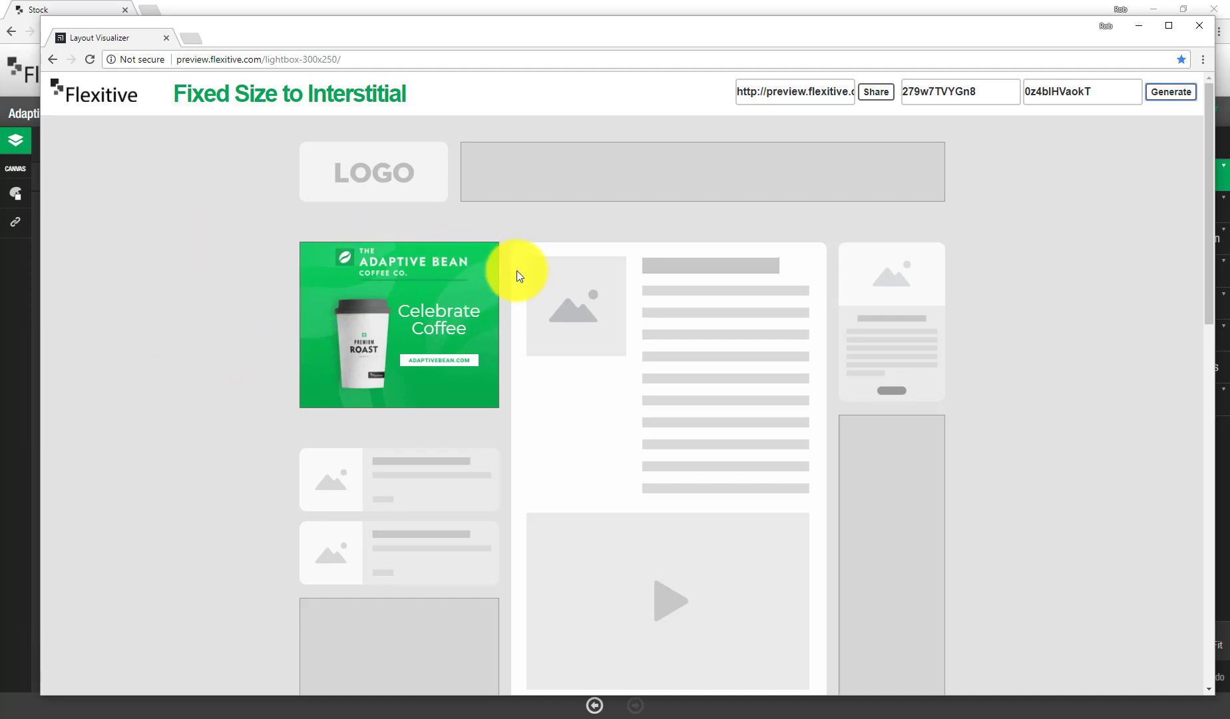
{"action": "left_click", "coordinate": [1198, 25]}
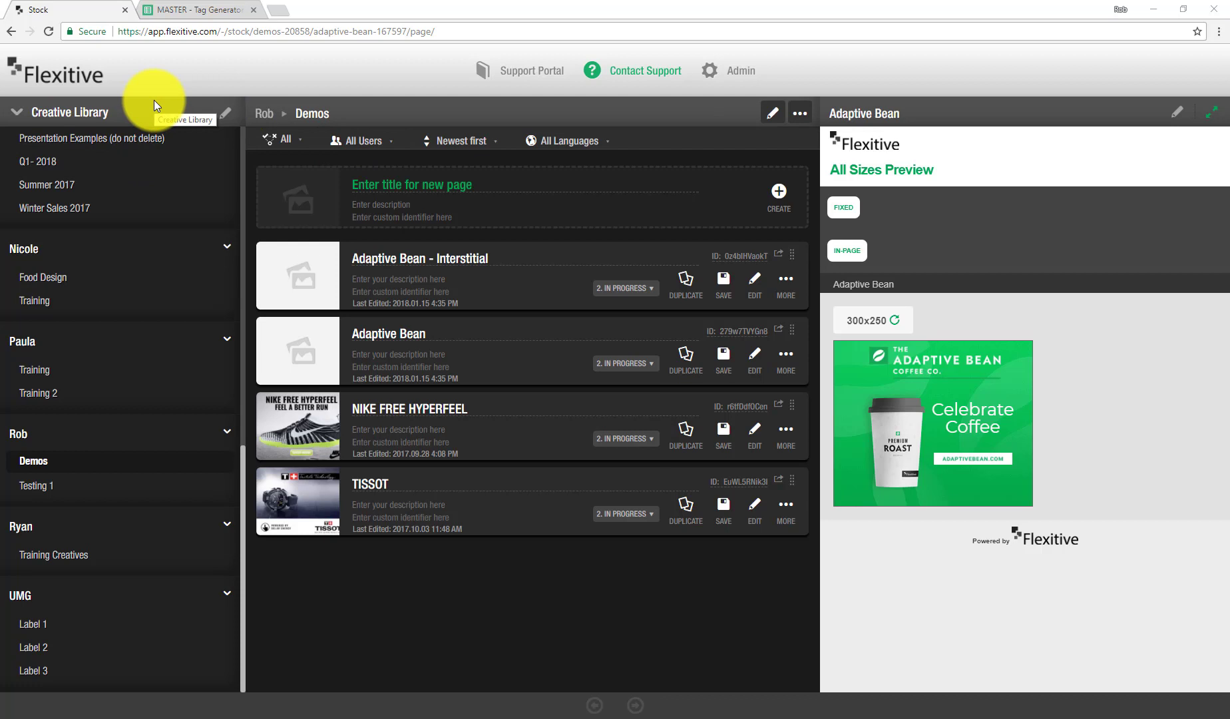
Enter 'Training - Adaptive Bean' in A142 and 2018/01/15 in B142 of the MASTER - Tag Generator sheet
{"action": "left_click", "coordinate": [214, 18]}
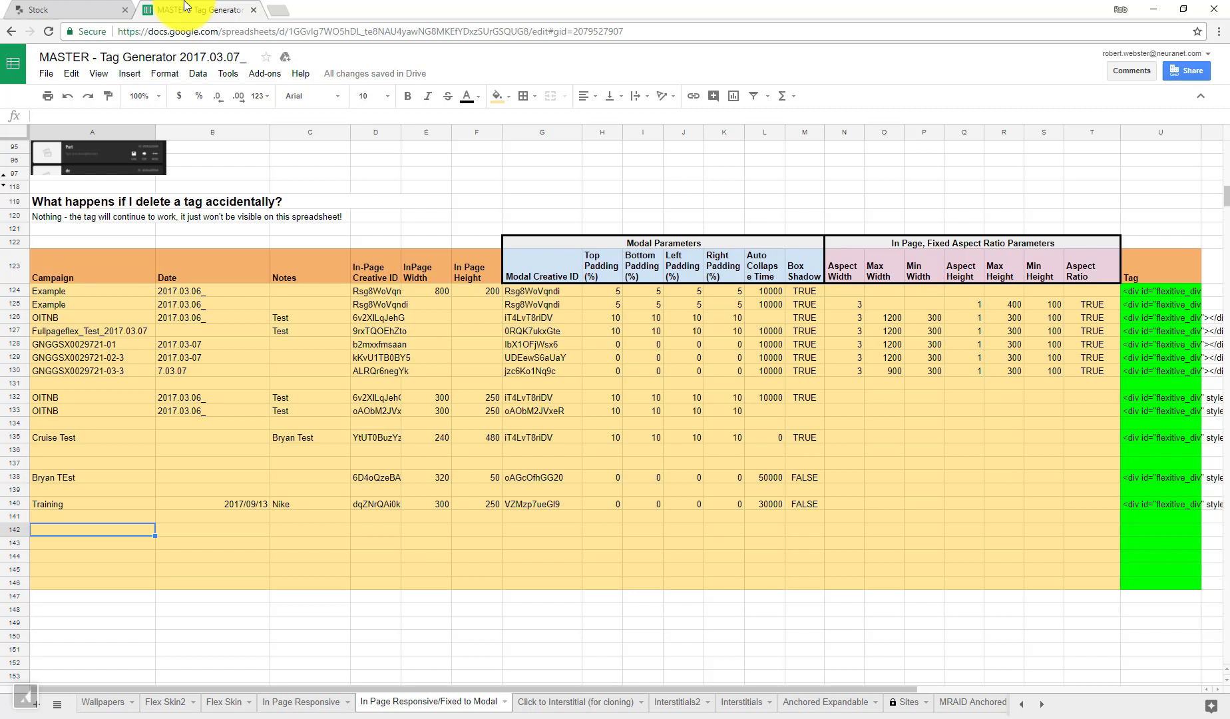
{"action": "type", "text": "Training - Ada"}
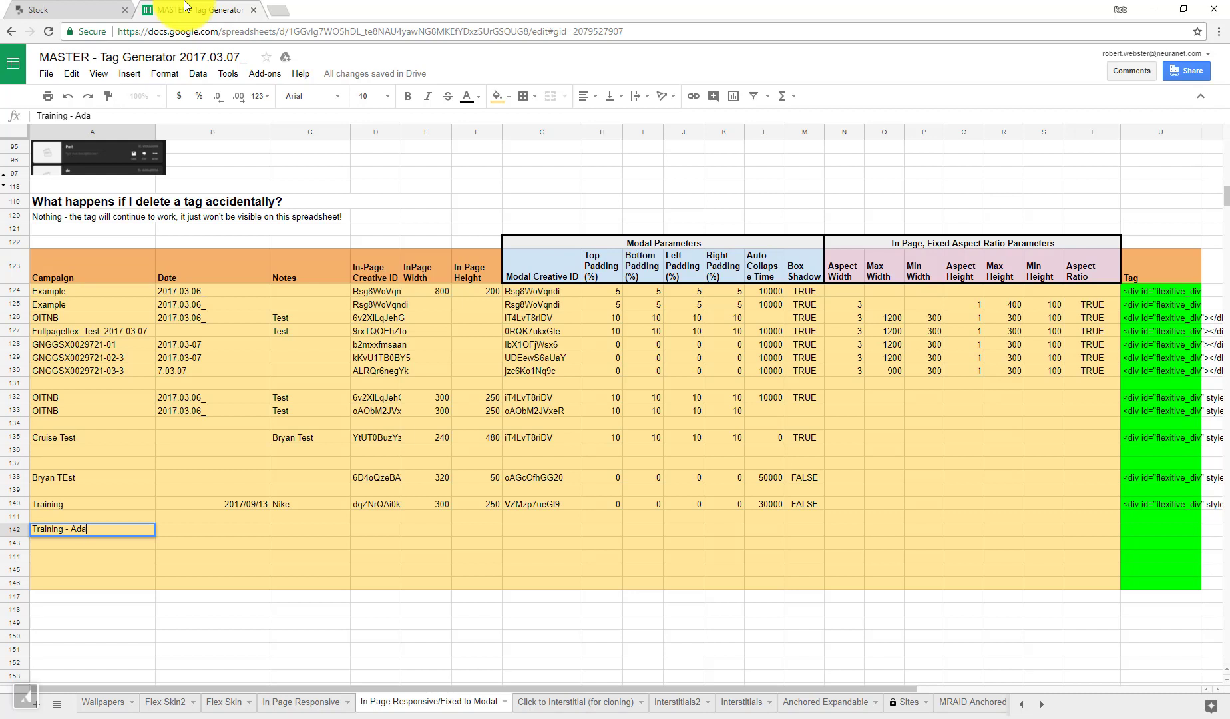
{"action": "type", "text": "ptive Bean"}
{"action": "key", "text": "Tab"}
{"action": "type", "text": "2018/01/15"}
{"action": "key", "text": "Tab"}
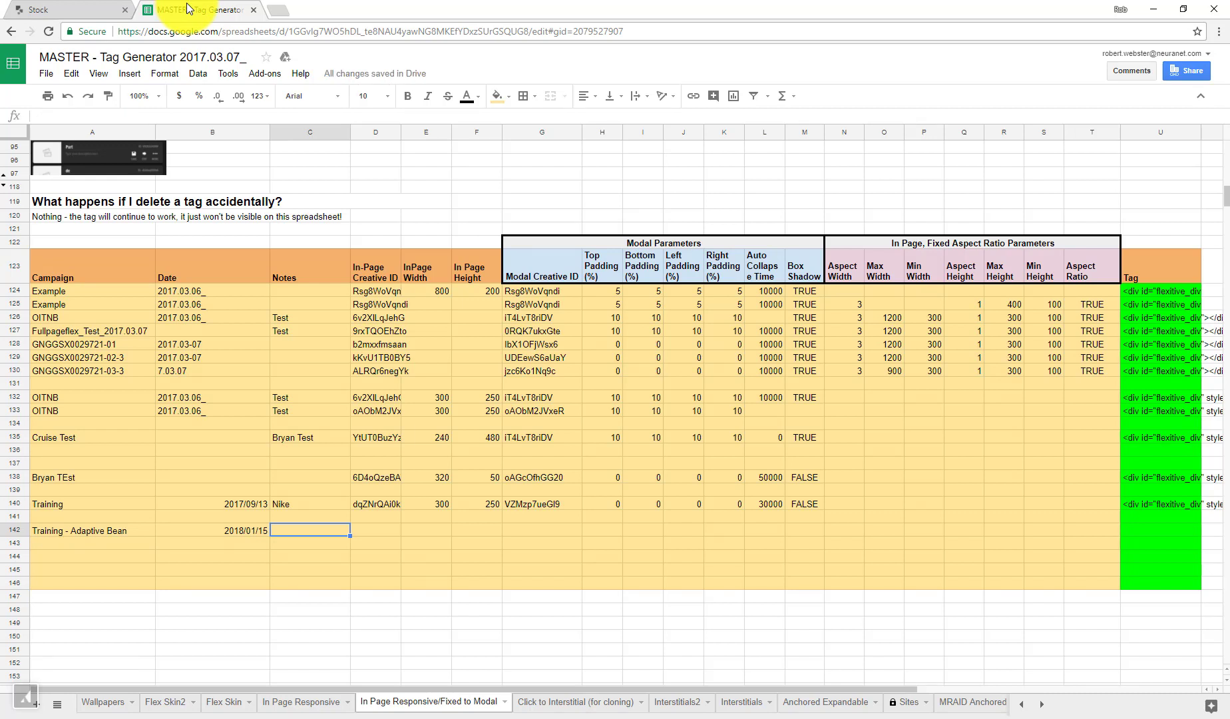
{"action": "key", "text": "Tab"}
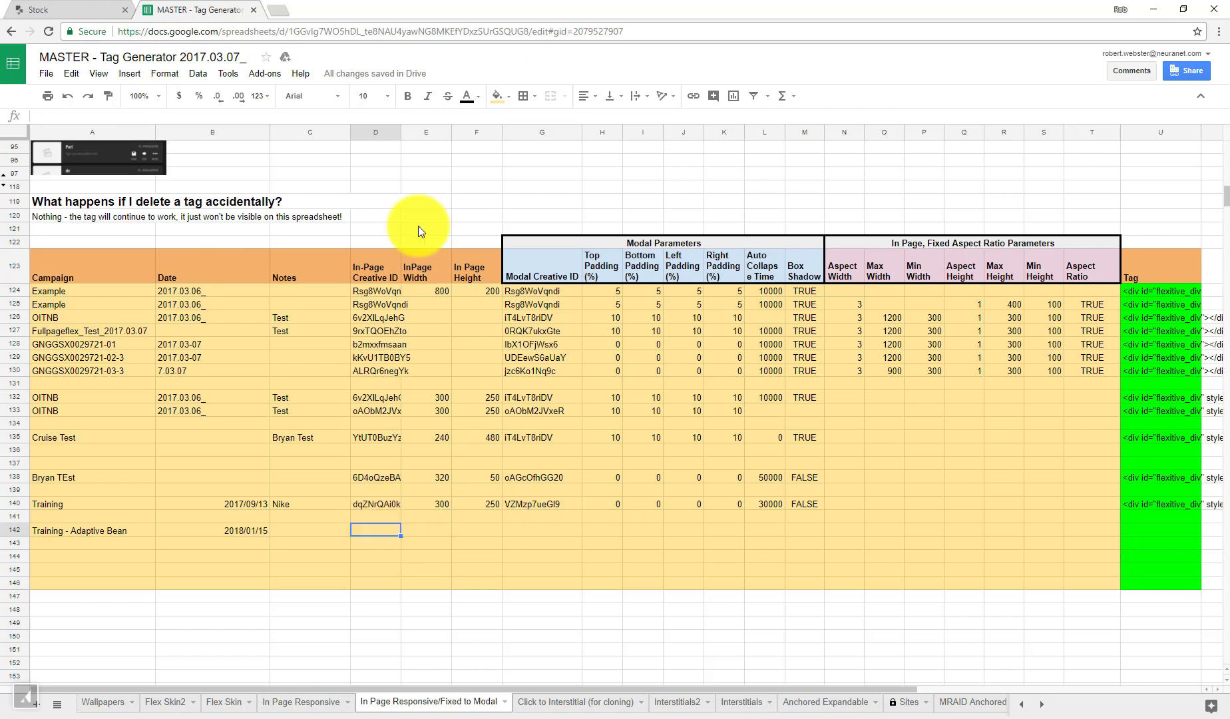
{"action": "key", "text": "ctrl+shift+Tab"}
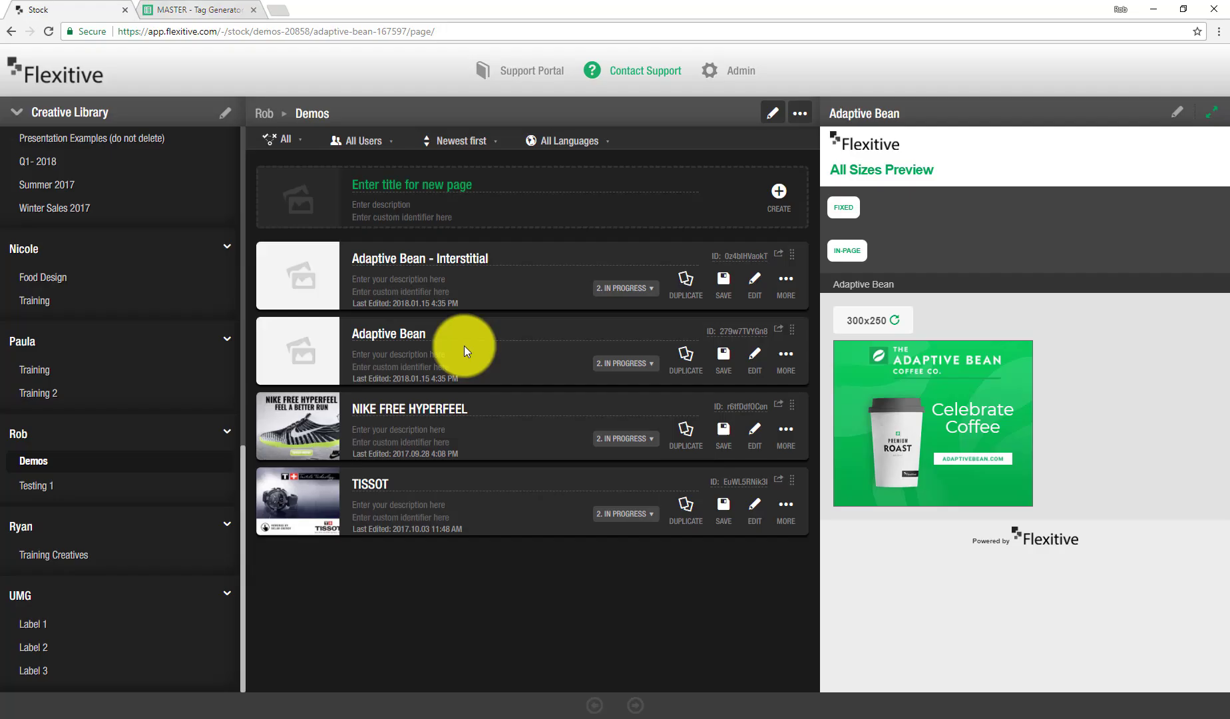
Paste the Adaptive Bean creative ID into D142 and set the in-page size to 300 x 250
{"action": "left_click", "coordinate": [742, 331]}
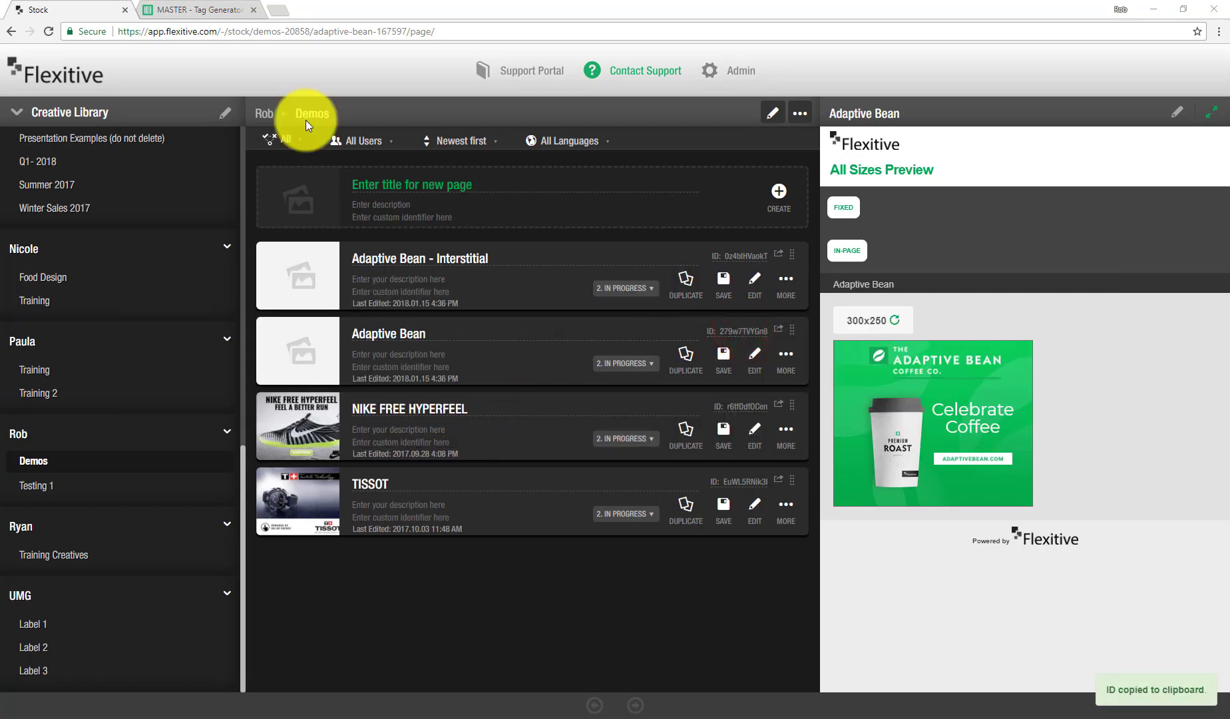
{"action": "left_click", "coordinate": [184, 11]}
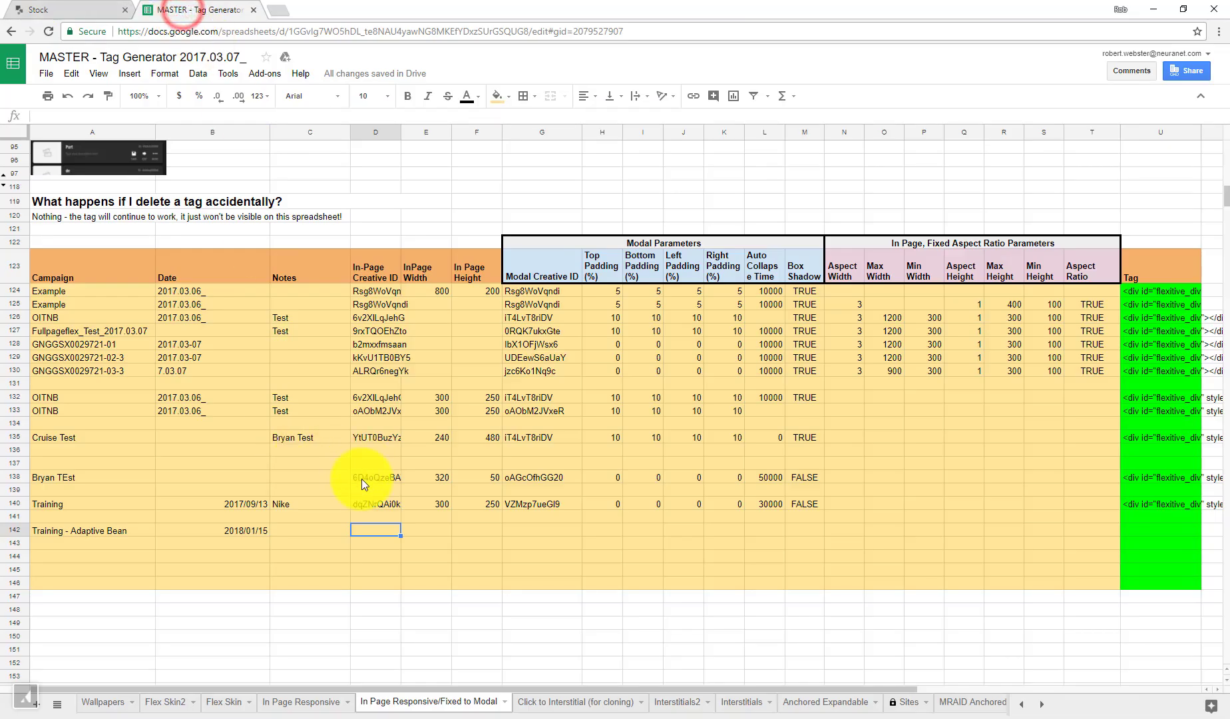
{"action": "key", "text": "ctrl+v"}
{"action": "left_click", "coordinate": [405, 538]}
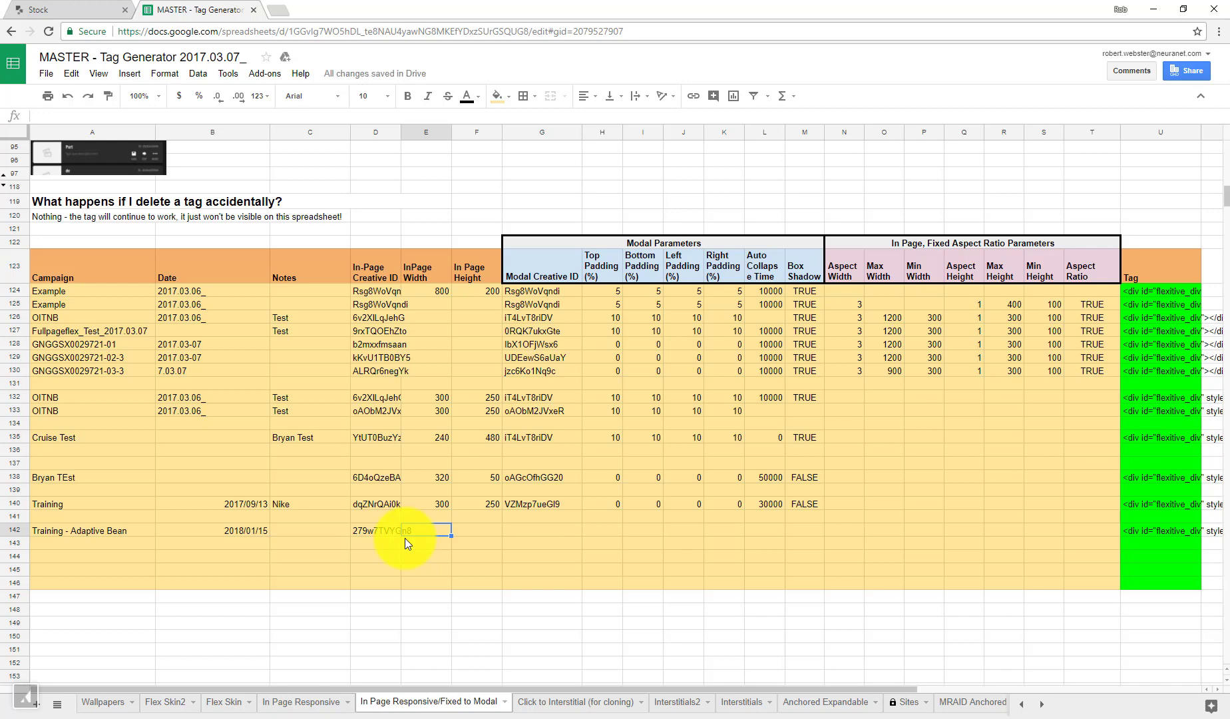
{"action": "type", "text": "300"}
{"action": "key", "text": "Tab"}
{"action": "type", "text": "250"}
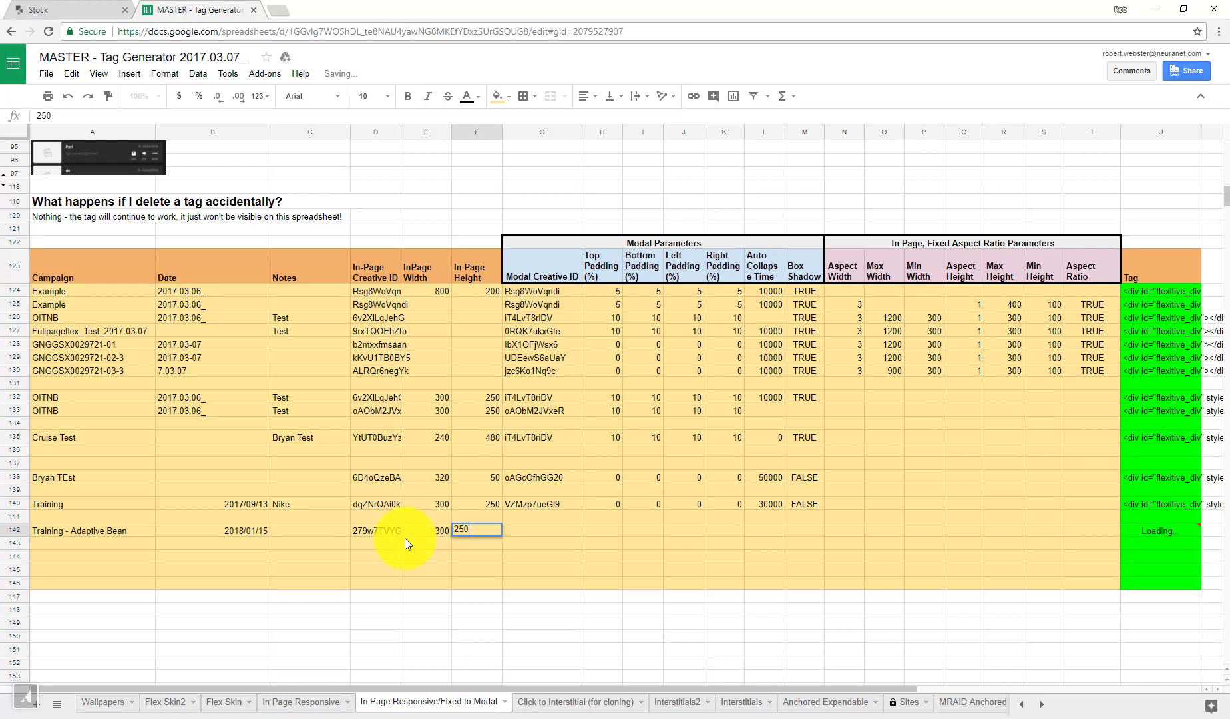
{"action": "key", "text": "Tab"}
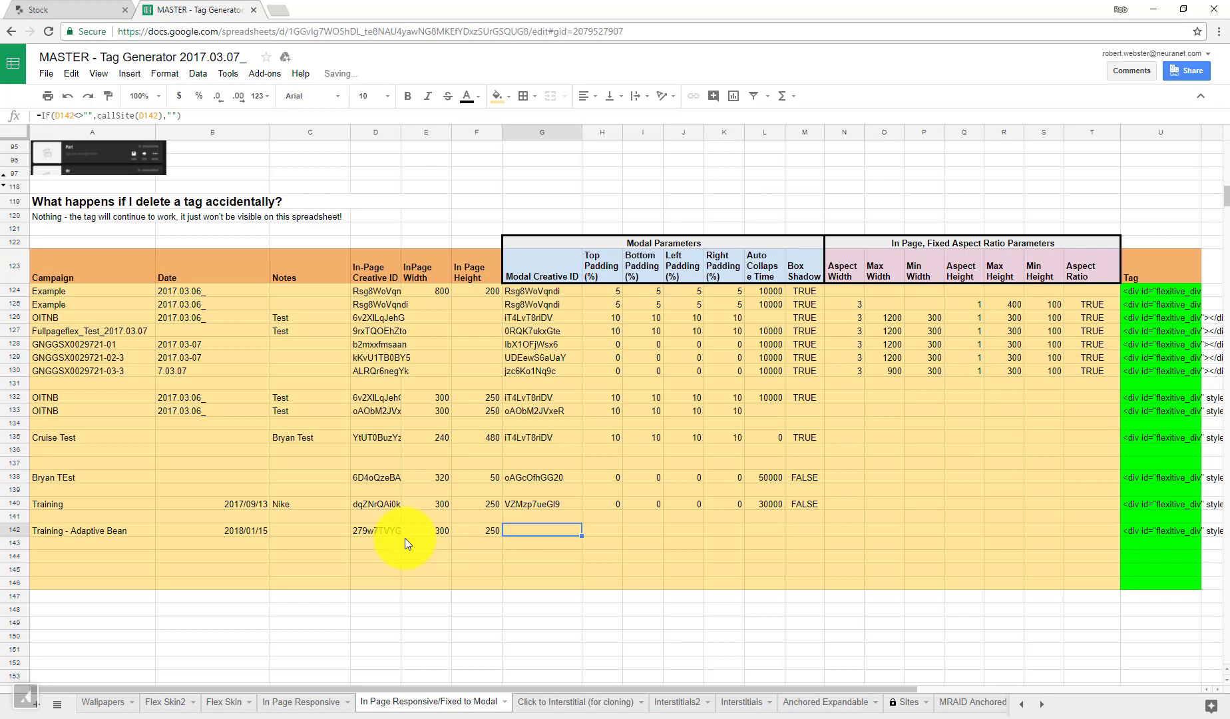
Paste the Adaptive Bean - Interstitial creative ID into G142 as the Modal Creative ID
{"action": "key", "text": "ctrl+Tab"}
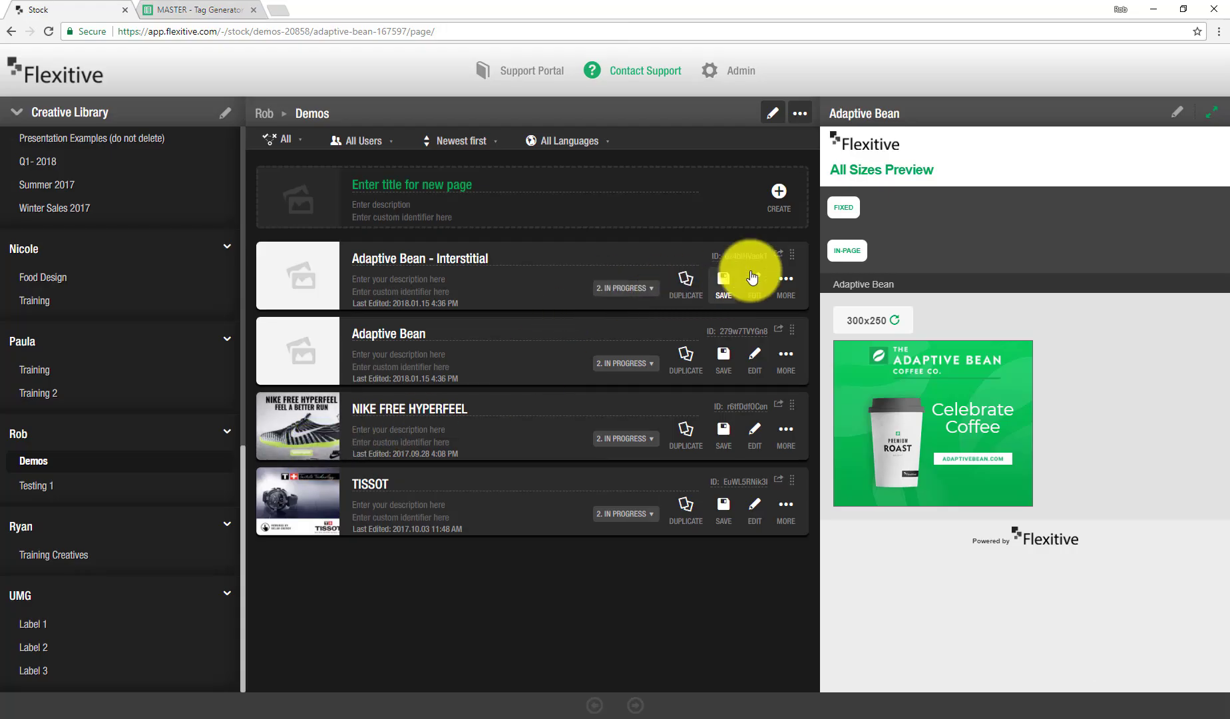
{"action": "left_click", "coordinate": [753, 253]}
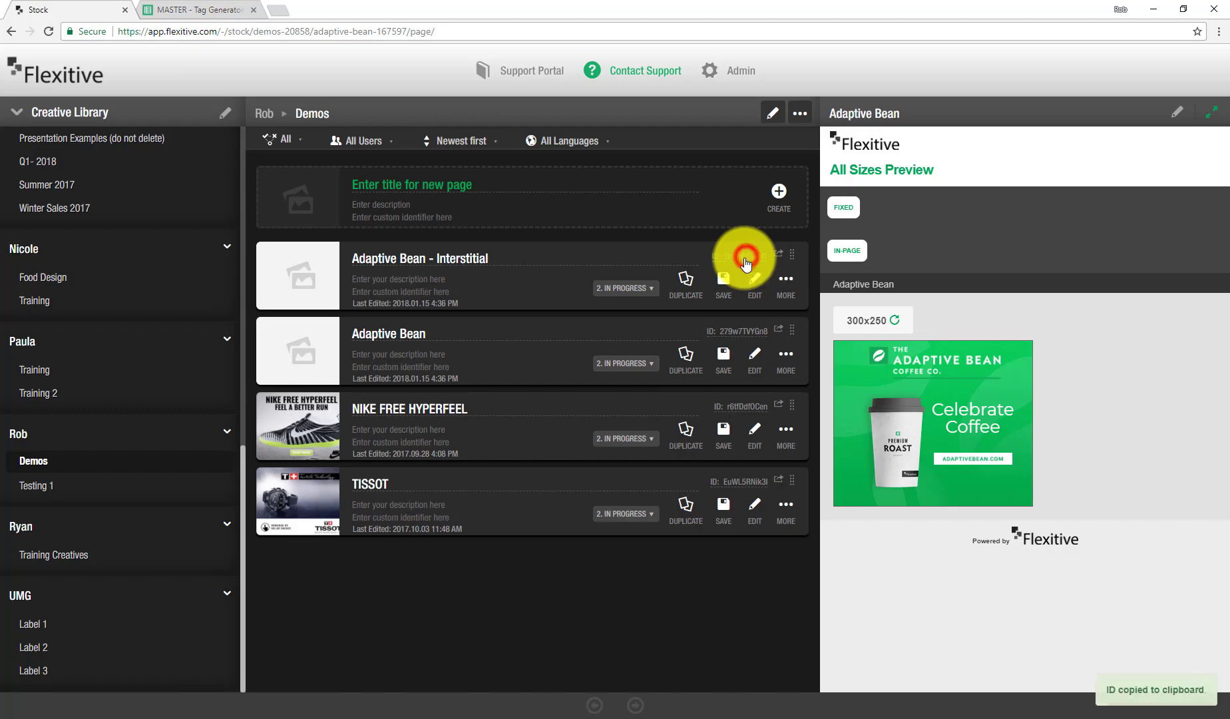
{"action": "key", "text": "ctrl+Tab"}
{"action": "key", "text": "ctrl+v"}
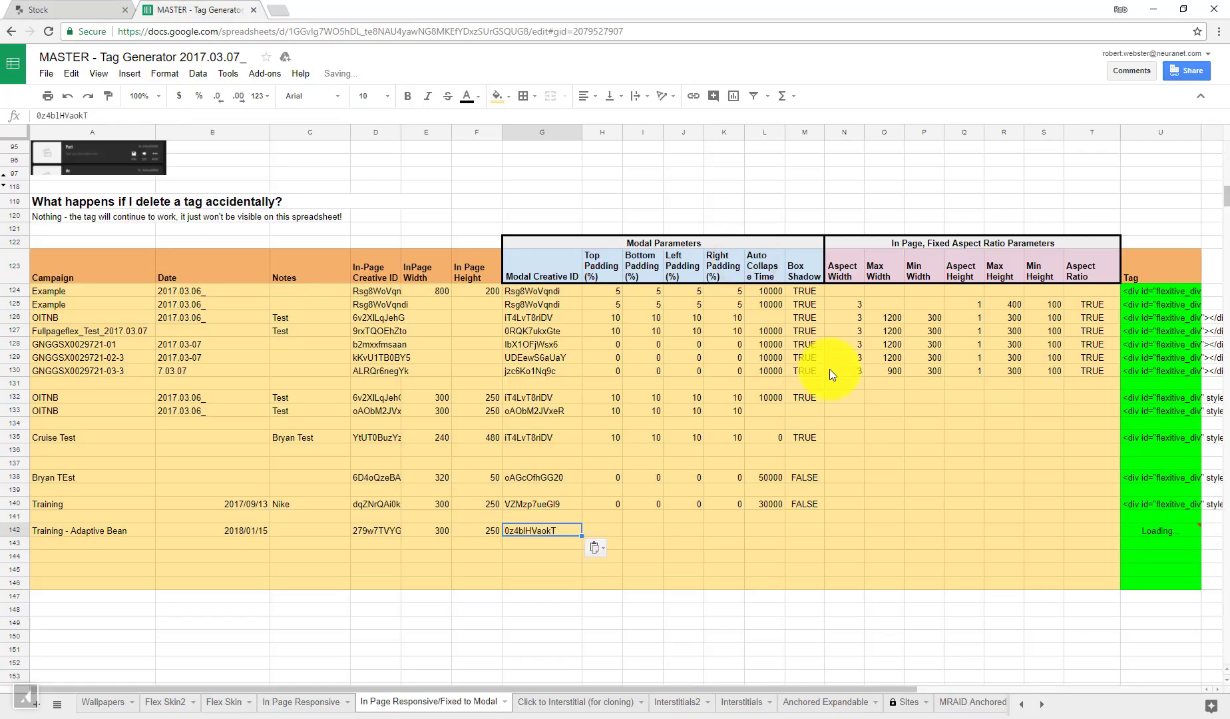
{"action": "key", "text": "Tab"}
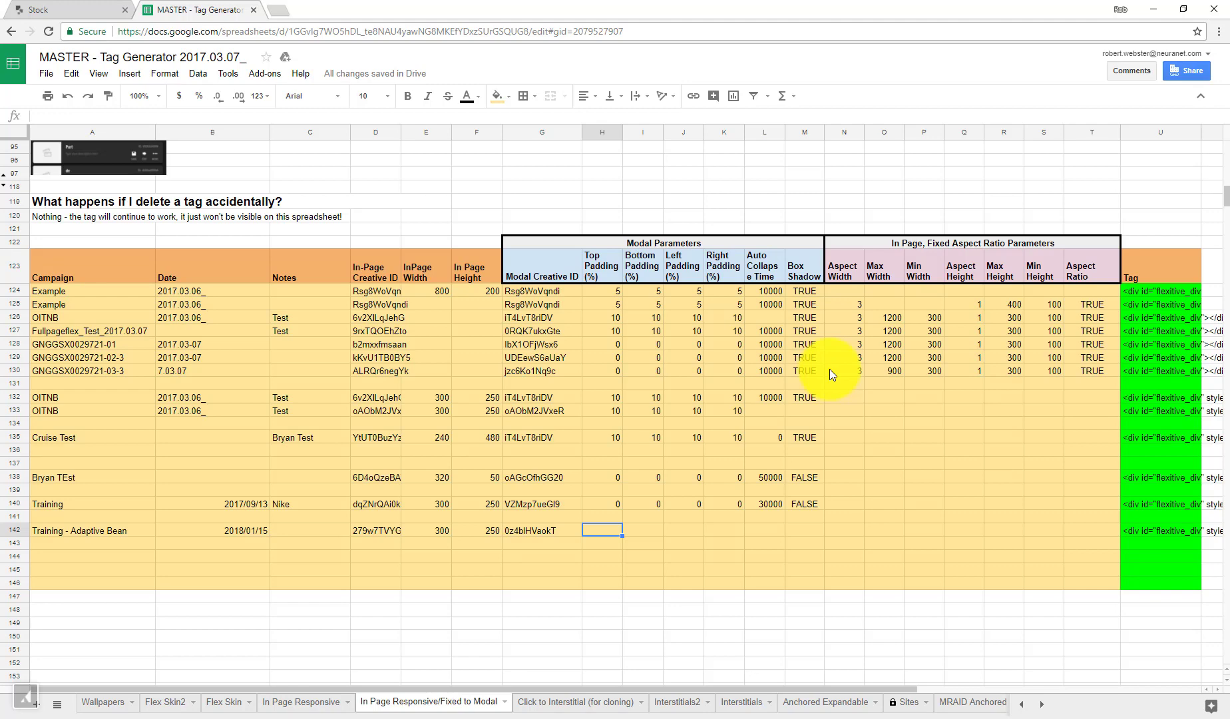
Set top, bottom, left and right paddings to 10 and collapse time to 30000
{"action": "type", "text": "10"}
{"action": "key", "text": "Tab"}
{"action": "type", "text": "10"}
{"action": "key", "text": "Tab"}
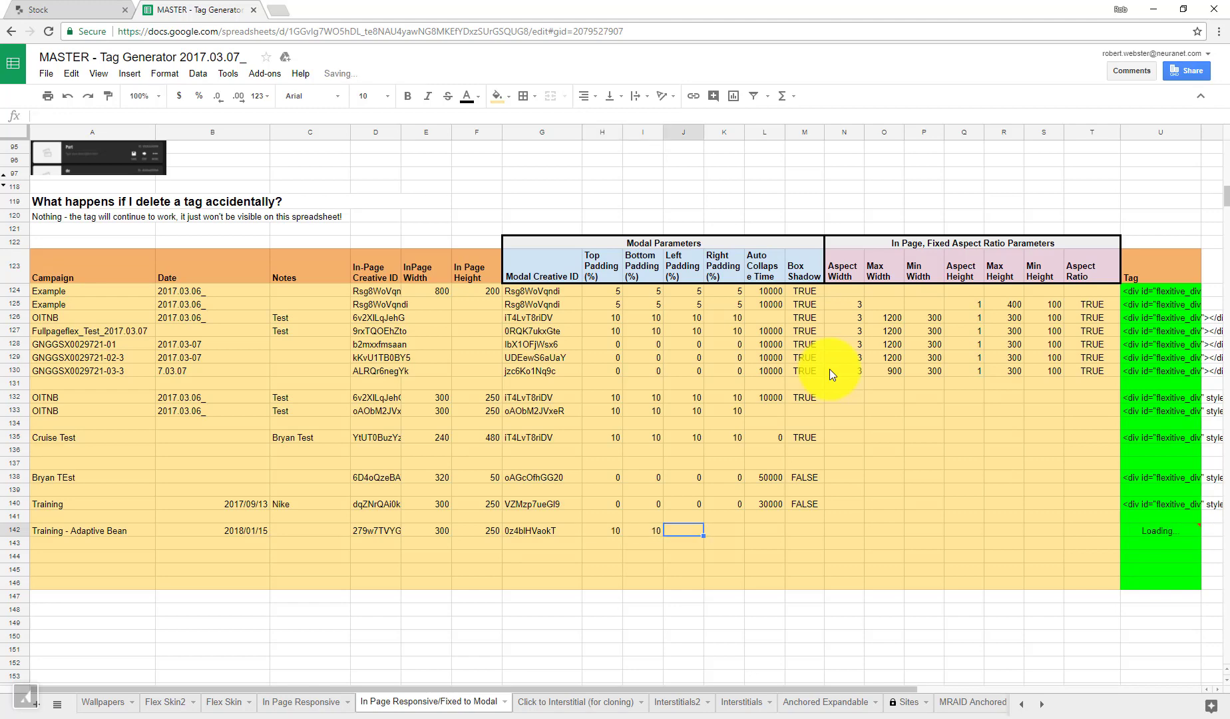
{"action": "type", "text": "10"}
{"action": "key", "text": "Tab"}
{"action": "type", "text": "10"}
{"action": "key", "text": "Tab"}
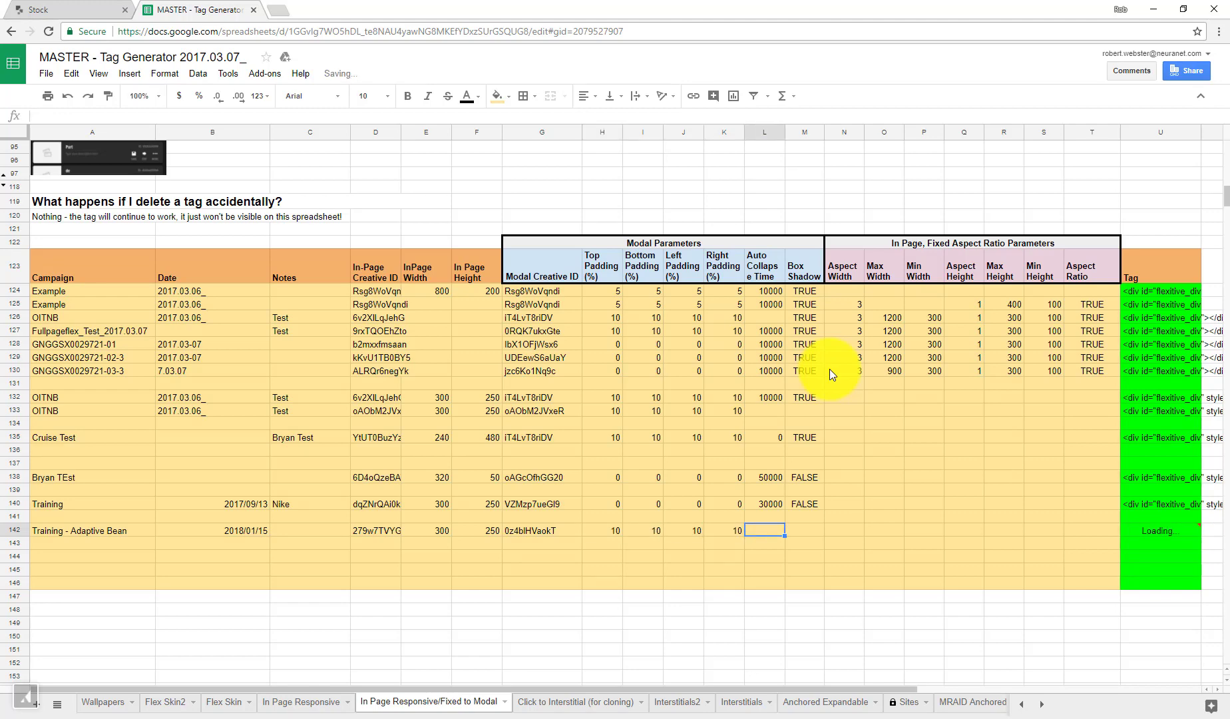
{"action": "type", "text": "30000"}
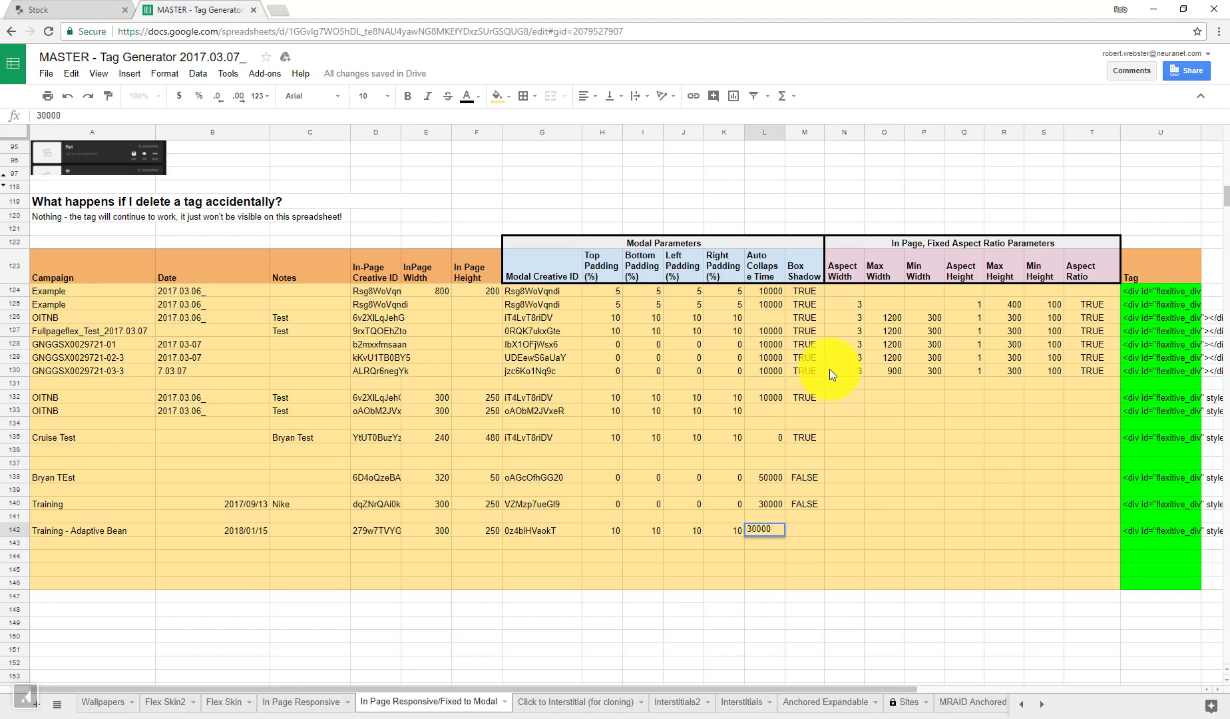
{"action": "key", "text": "Tab"}
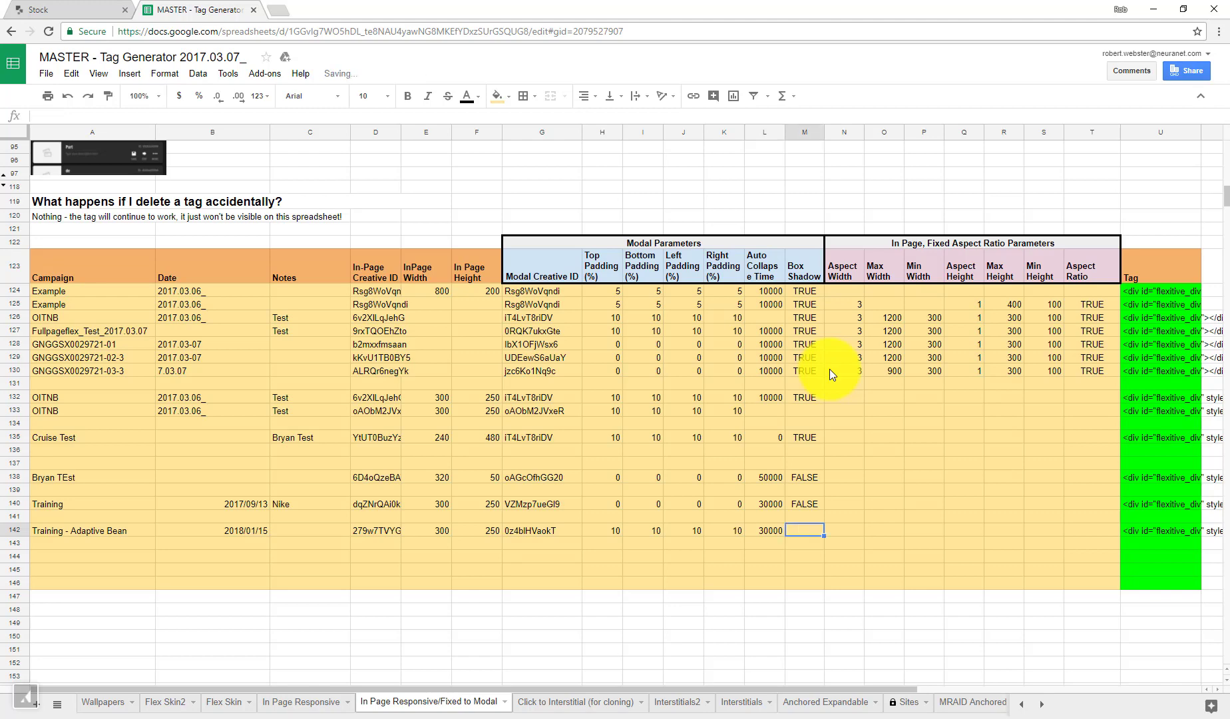
Set box shadow to TRUE and select the generated tag in U142
{"action": "type", "text": "F"}
{"action": "key", "text": "BackSpace"}
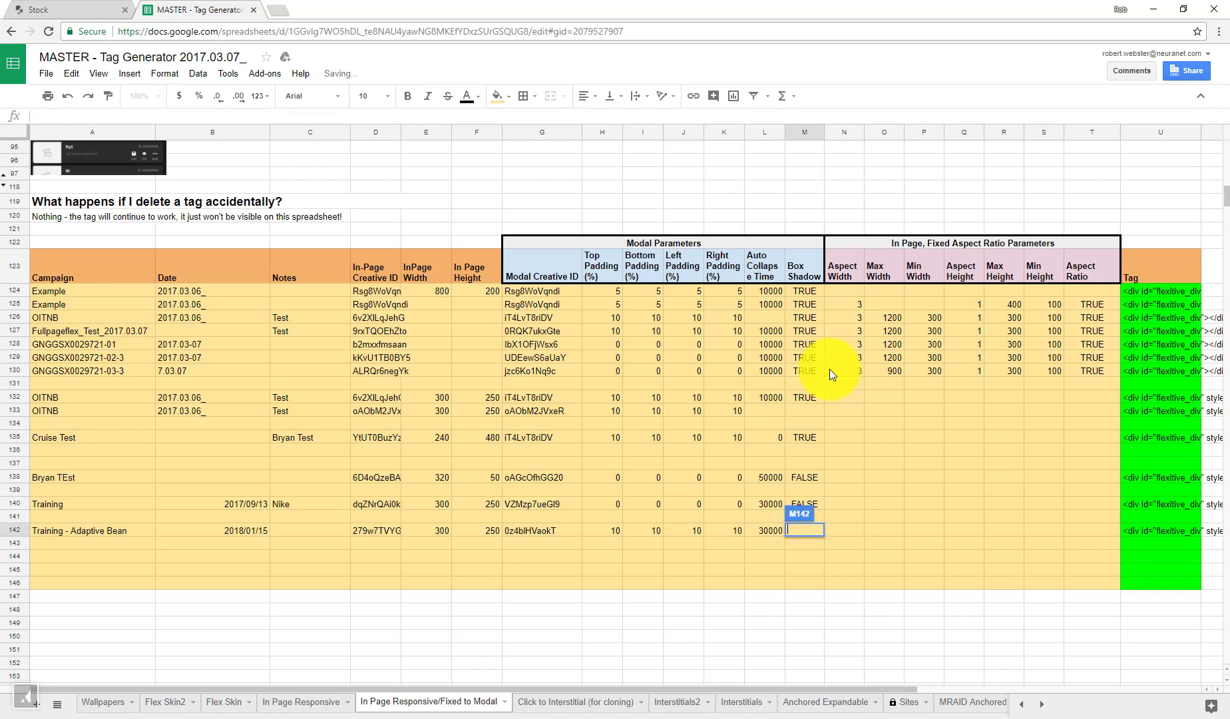
{"action": "type", "text": "TRUE"}
{"action": "key", "text": "Tab"}
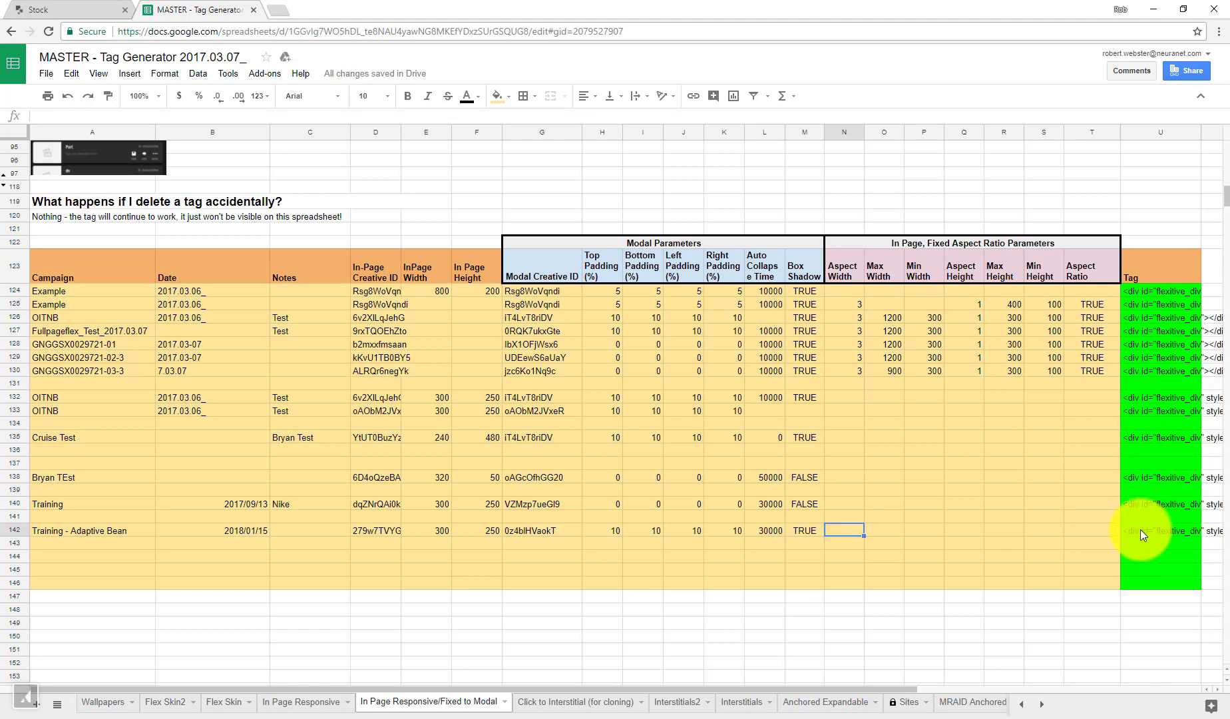
{"action": "left_click", "coordinate": [1139, 530]}
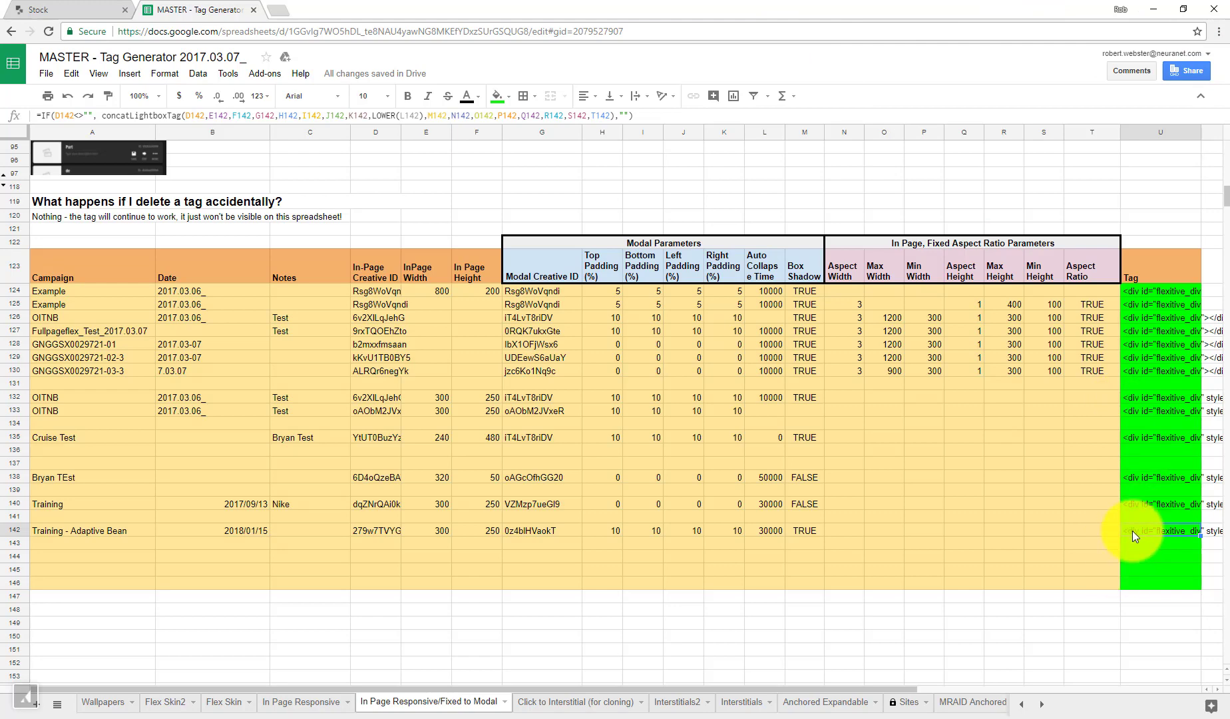
Paste the generated flexitive_div tag into an untitled Sublime Text file to review it
{"action": "key", "text": "alt+Tab"}
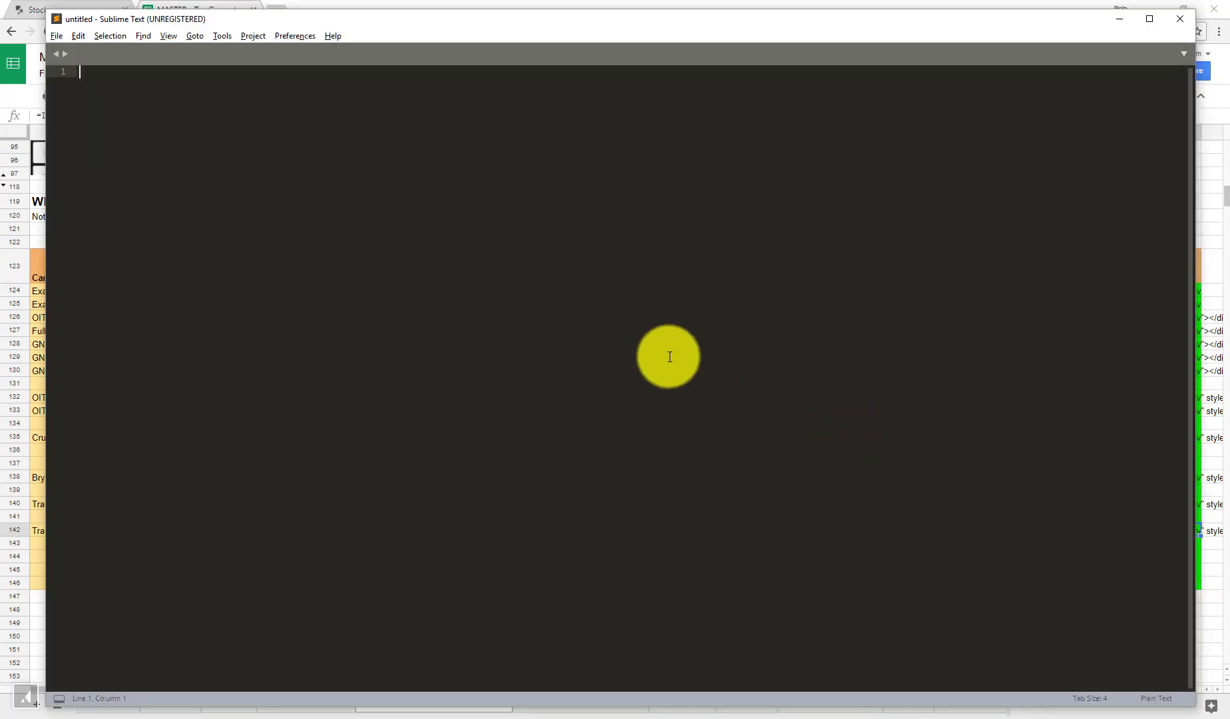
{"action": "key", "text": "ctrl+v"}
{"action": "left_click_drag", "start_coordinate": [539, 150], "coordinate": [83, 74]}
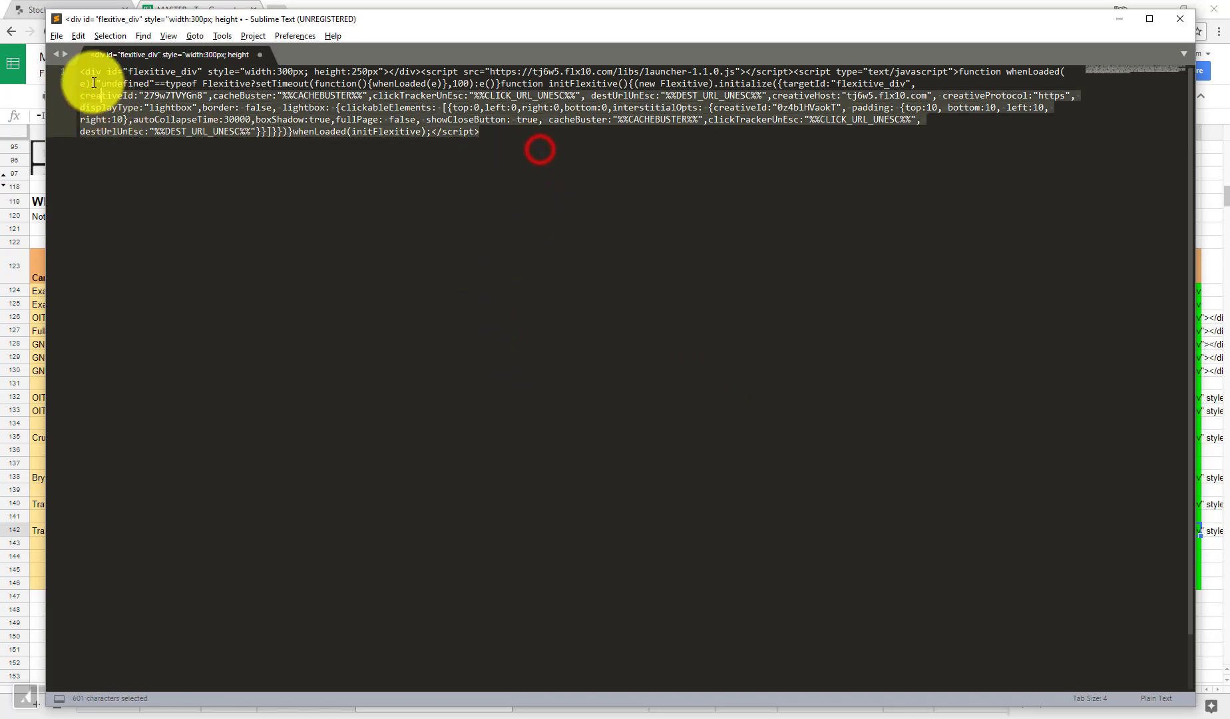
{"action": "left_click", "coordinate": [530, 143]}
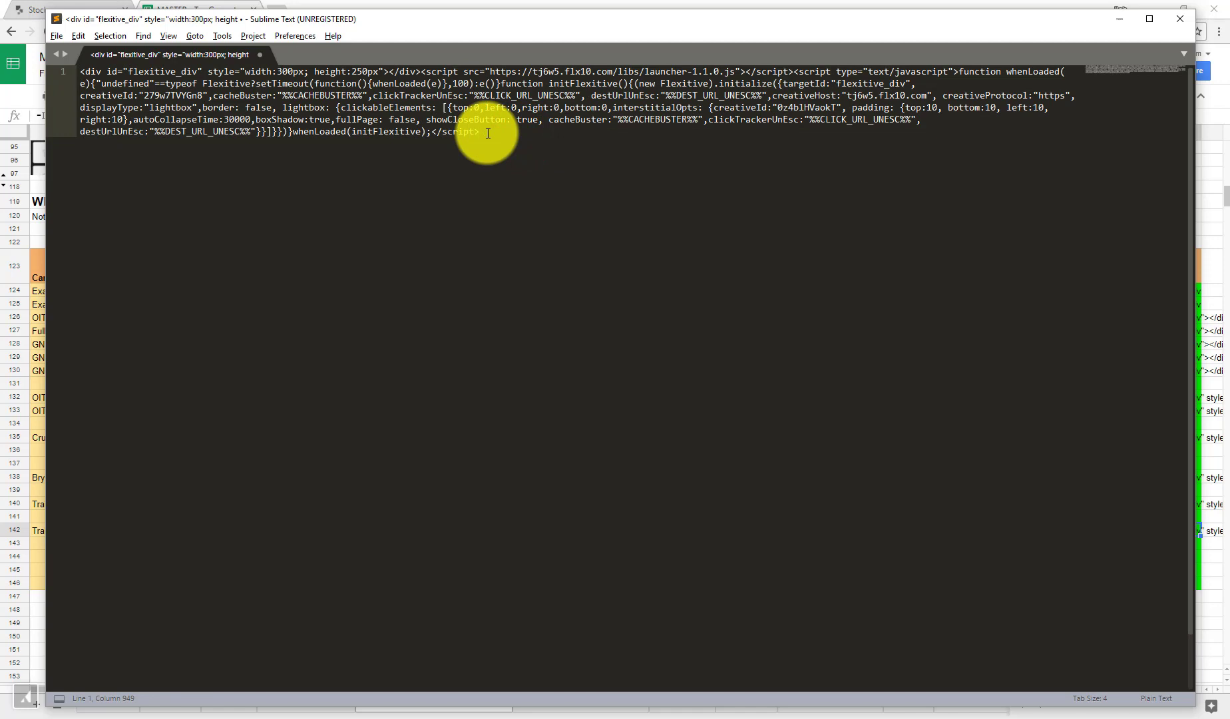
{"action": "key", "text": "alt+Tab"}
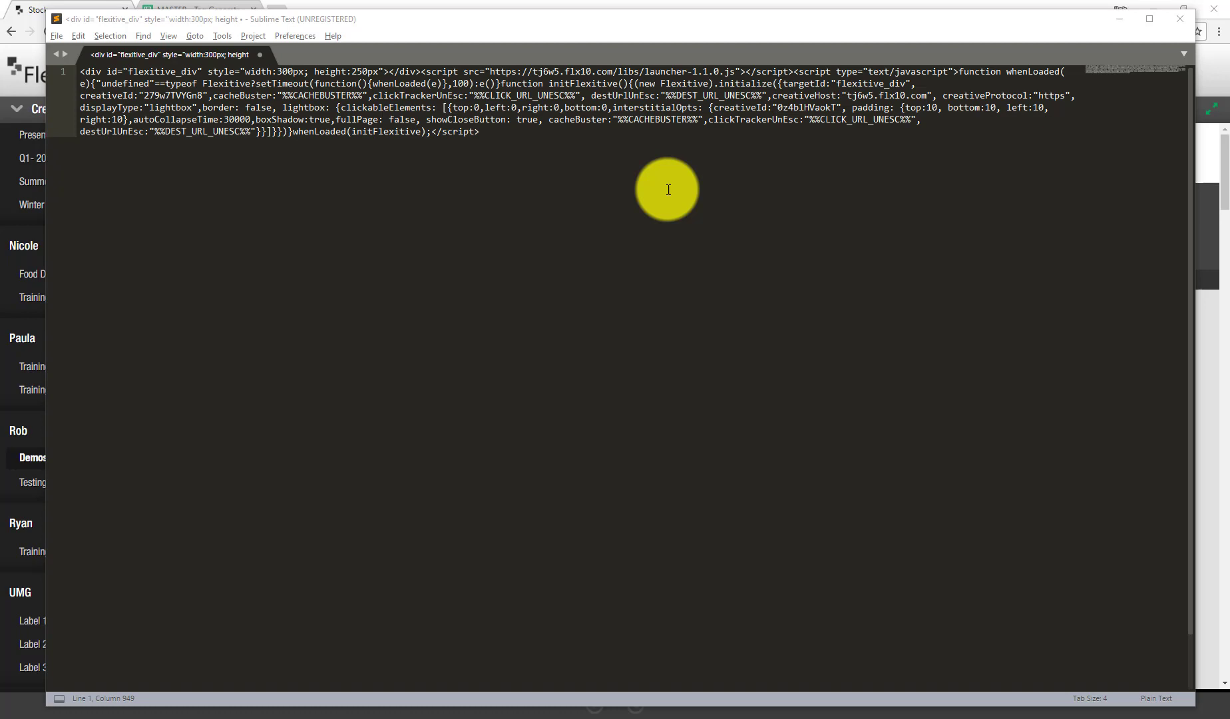
{"action": "left_click", "coordinate": [25, 9]}
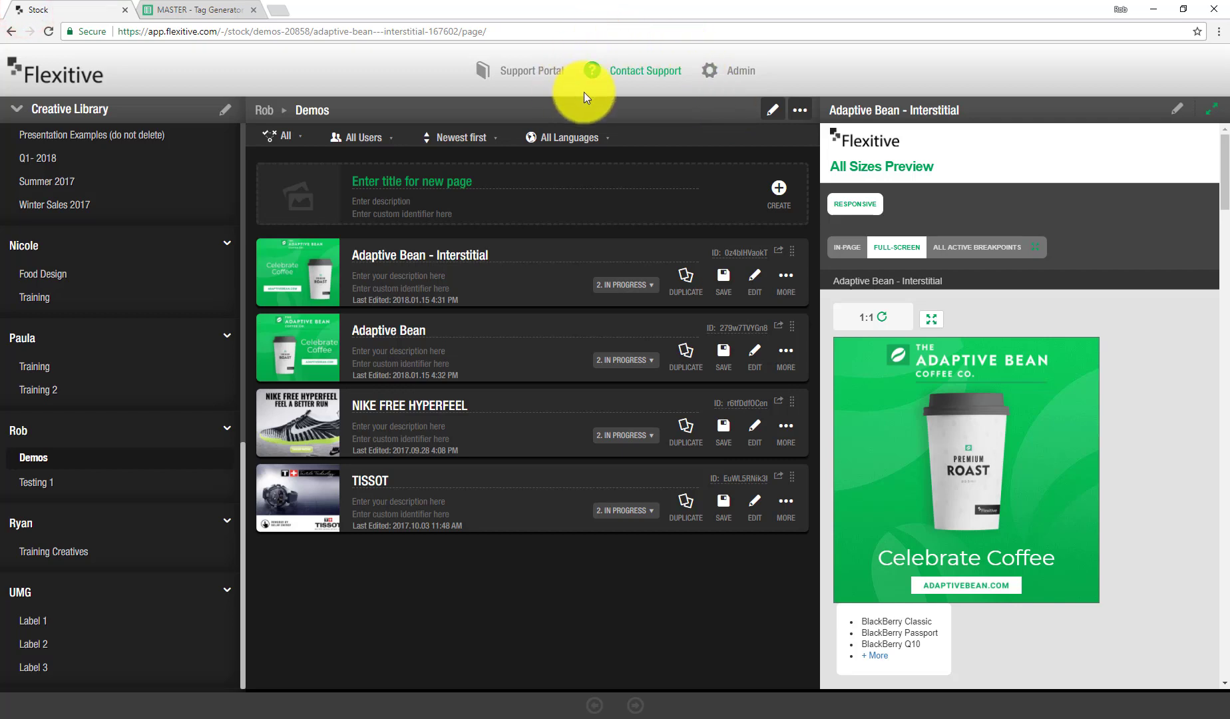